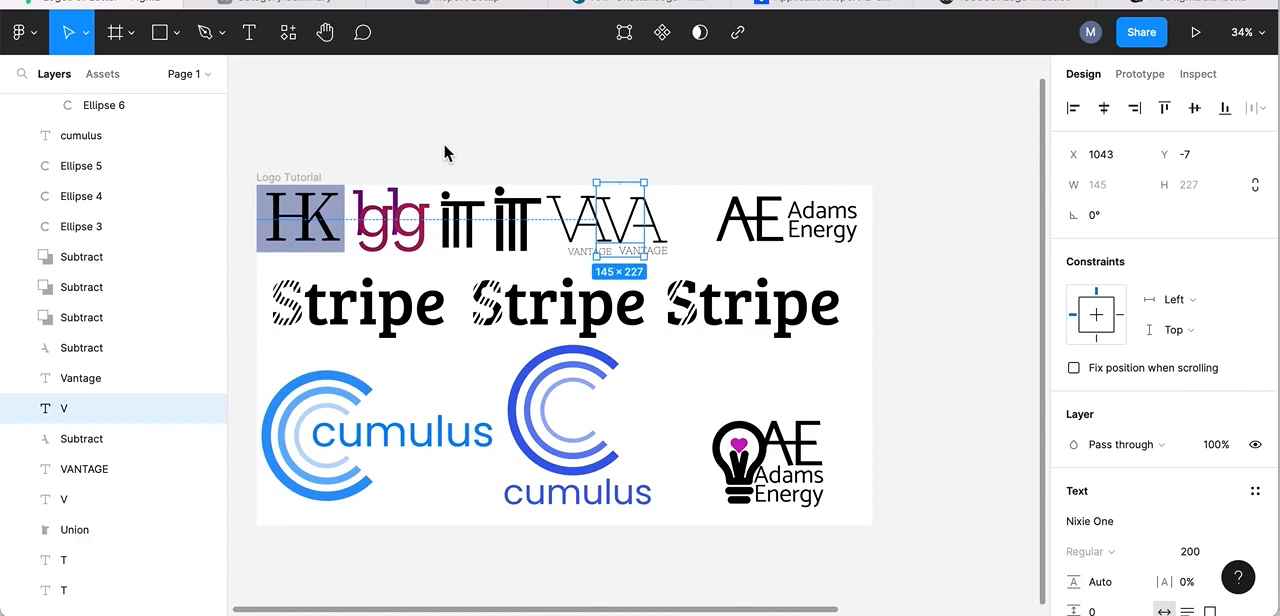
Create a new frame from the Desktop 1440×1024 preset beside the Logo Tutorial frame.
click(119, 36)
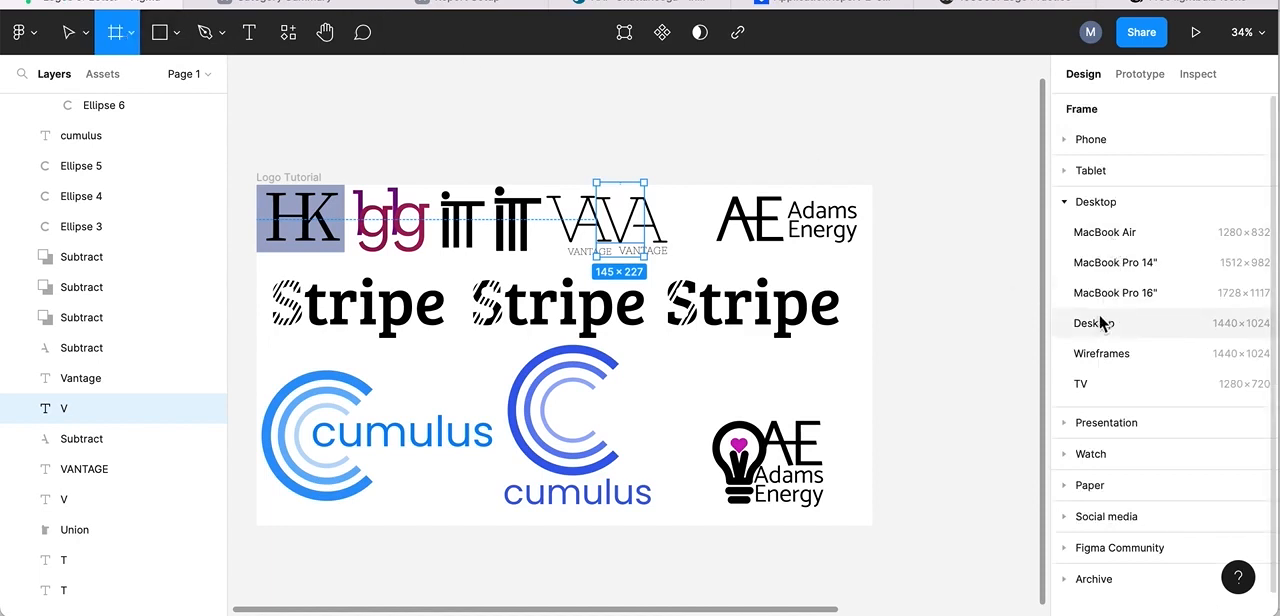
click(1065, 202)
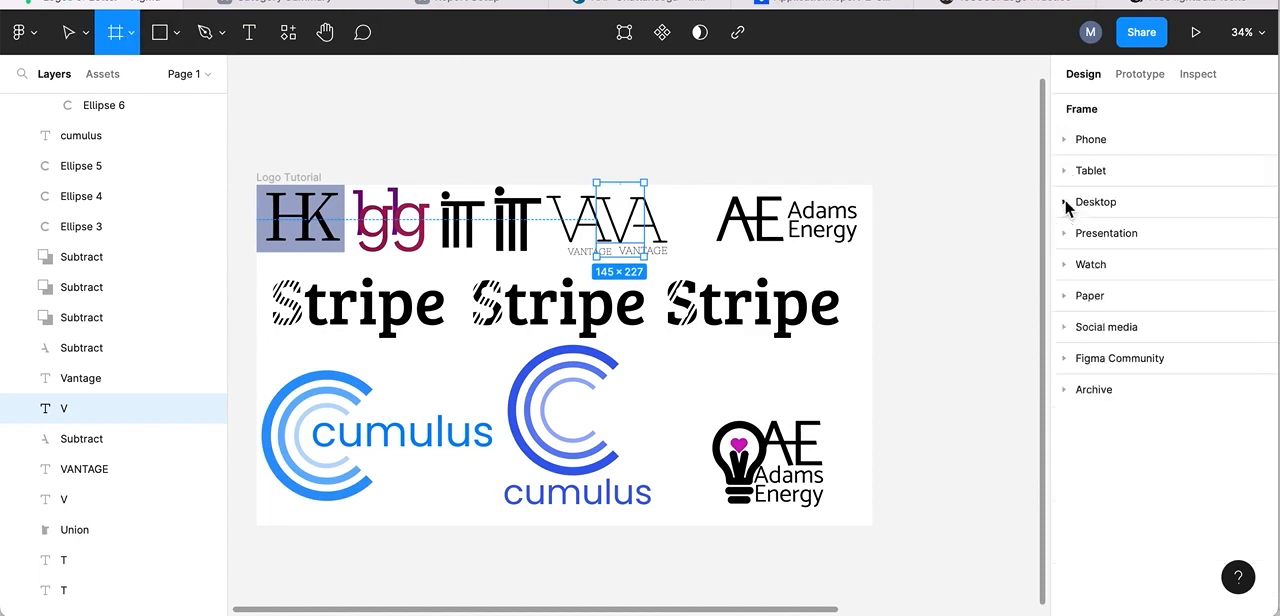
click(1065, 202)
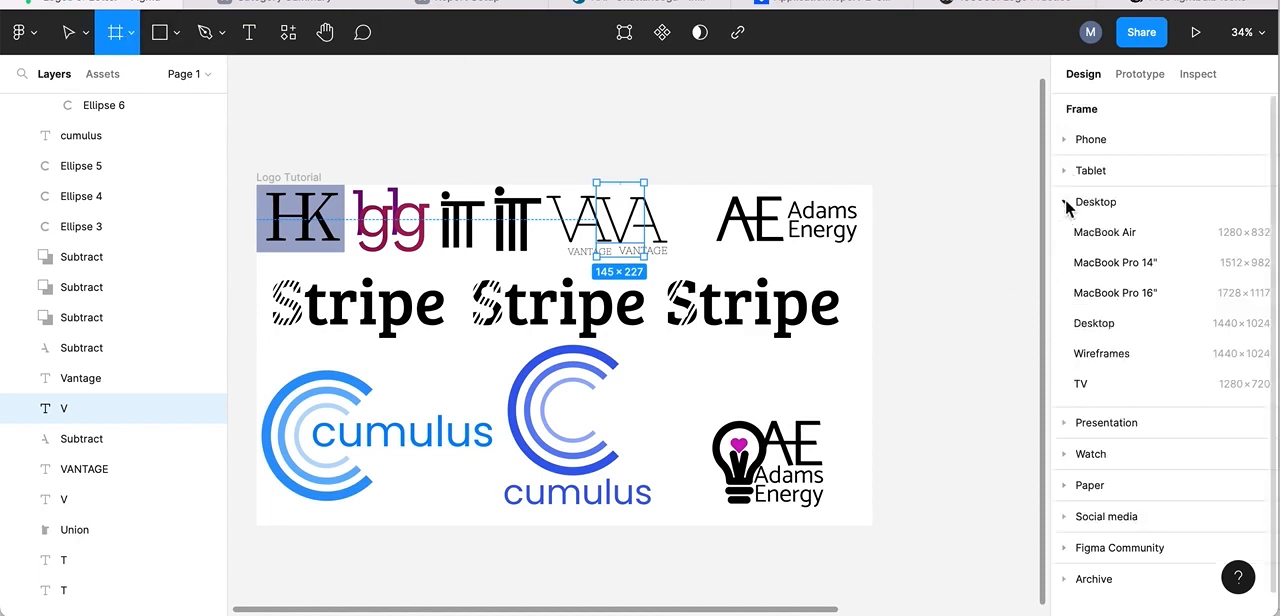
click(1112, 330)
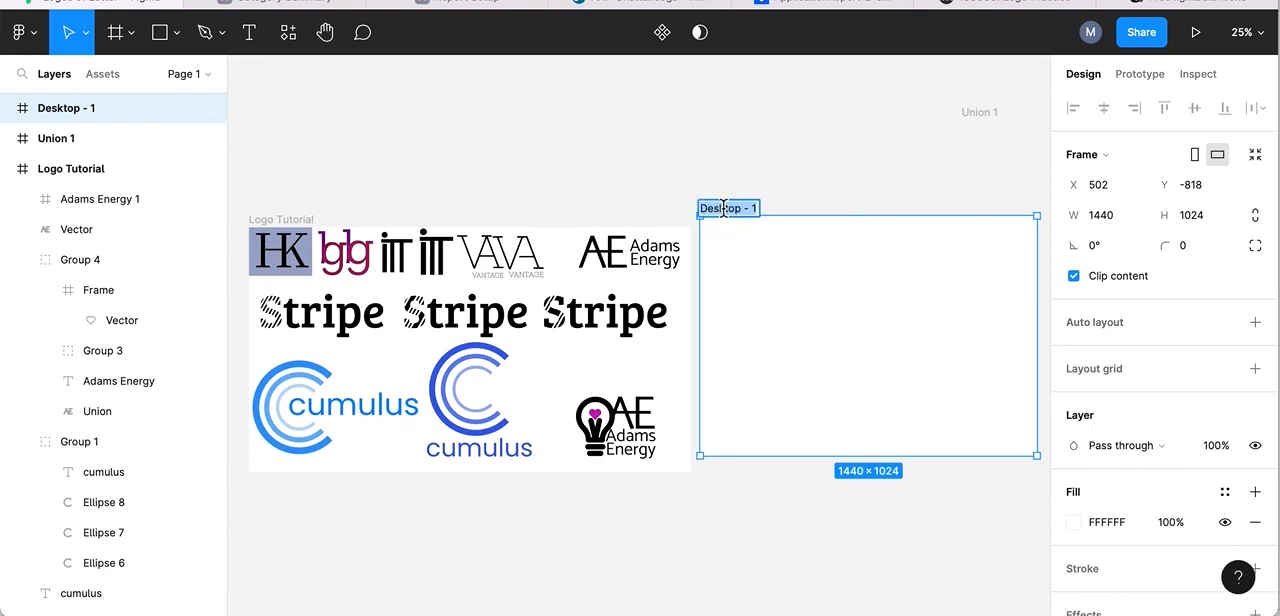
Rename the new desktop frame with the owner's surname followed by "-emblem-logo".
text(moe-)
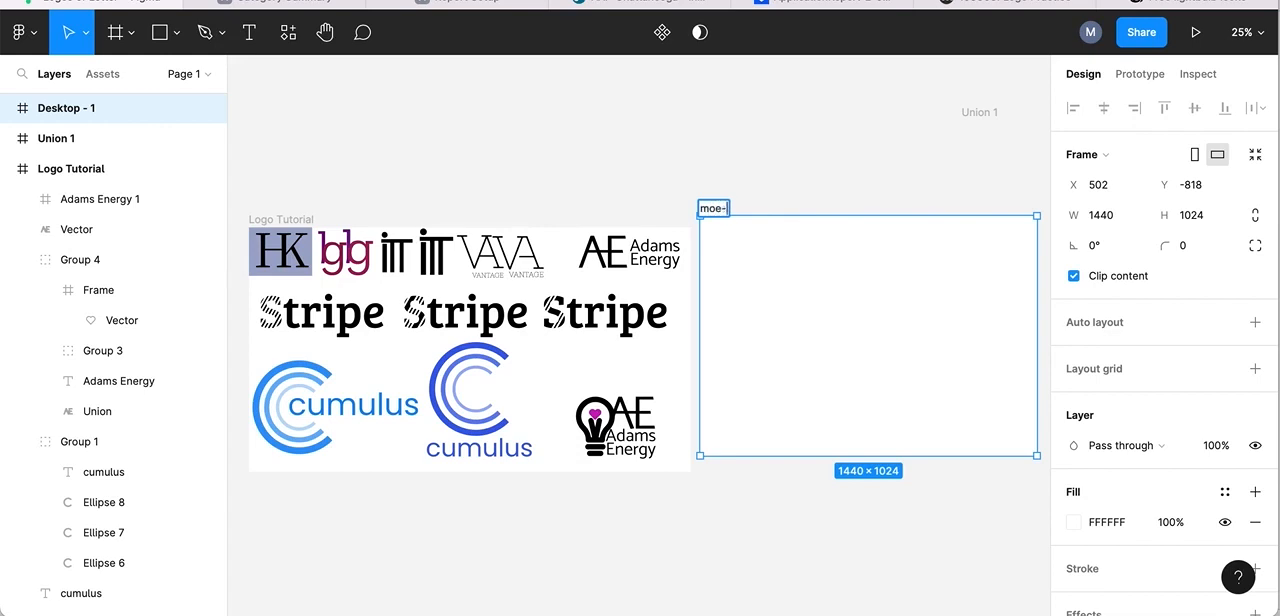
text(emblem-logo)
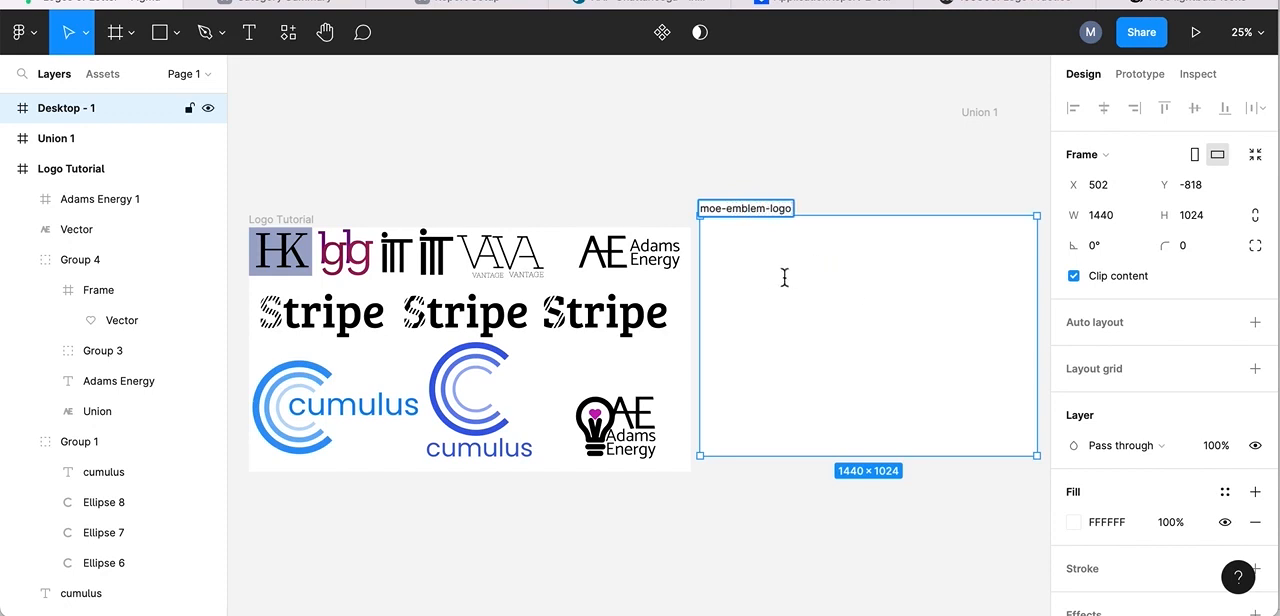
scroll(773, 278, right, 5)
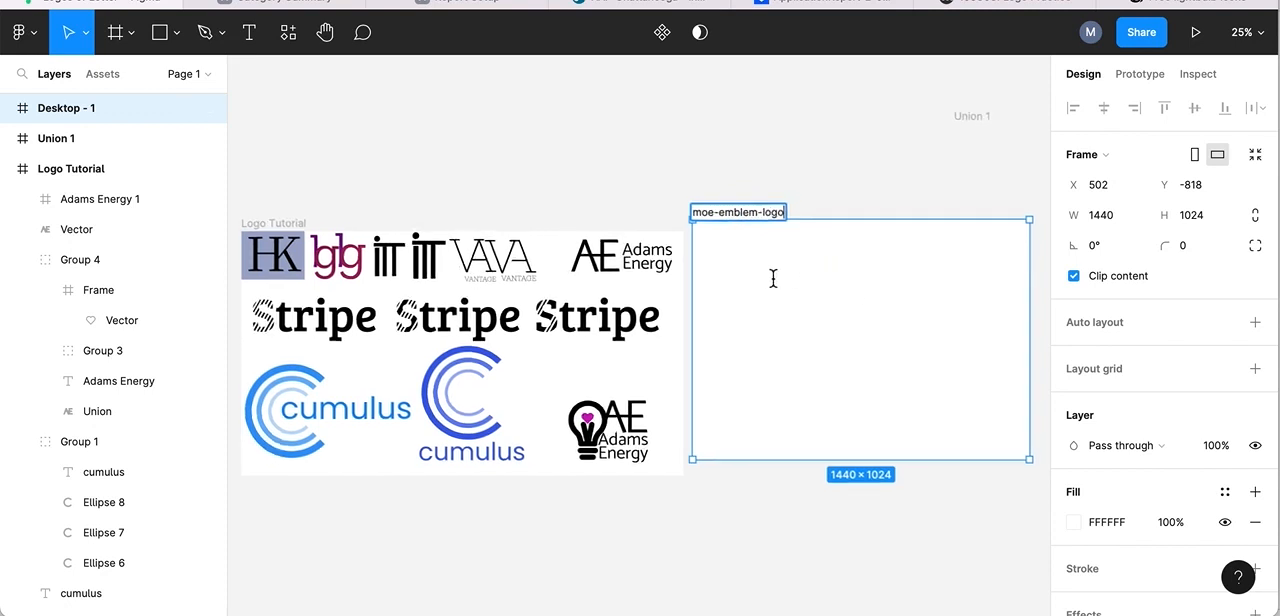
click(627, 123)
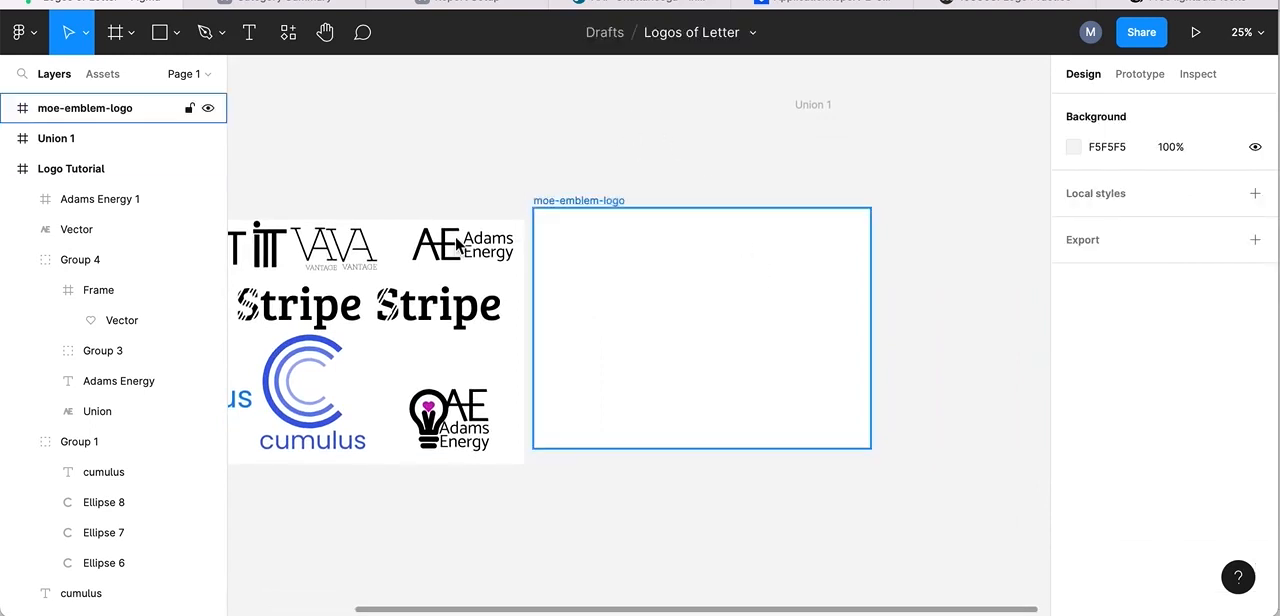
Examine the AE mark, the Adams Energy wordmark, and the Logo Practice assignment page's instructions and SVG attachments, returning to the Figma file.
click(428, 248)
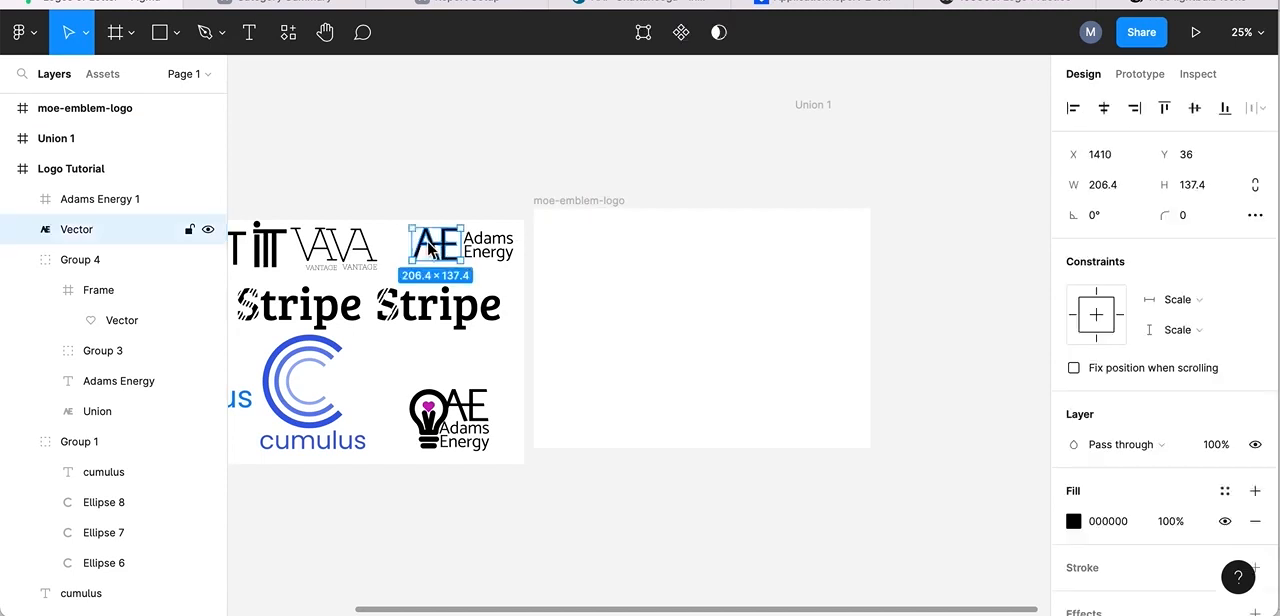
click(488, 252)
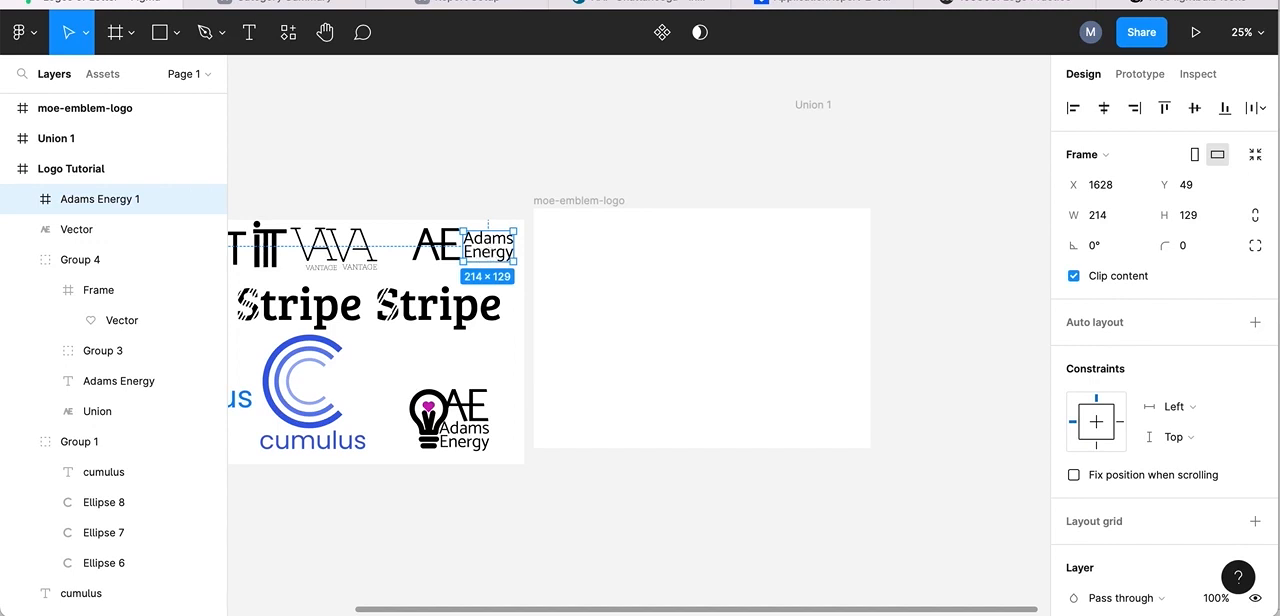
click(1013, 5)
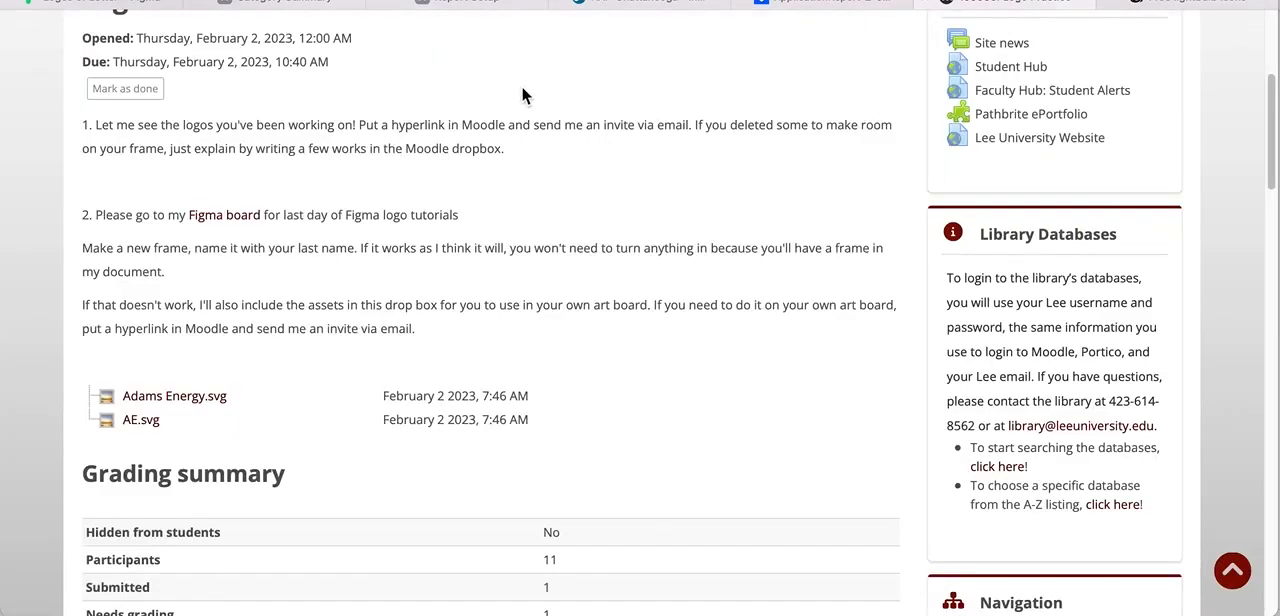
scroll(296, 313, up, 2)
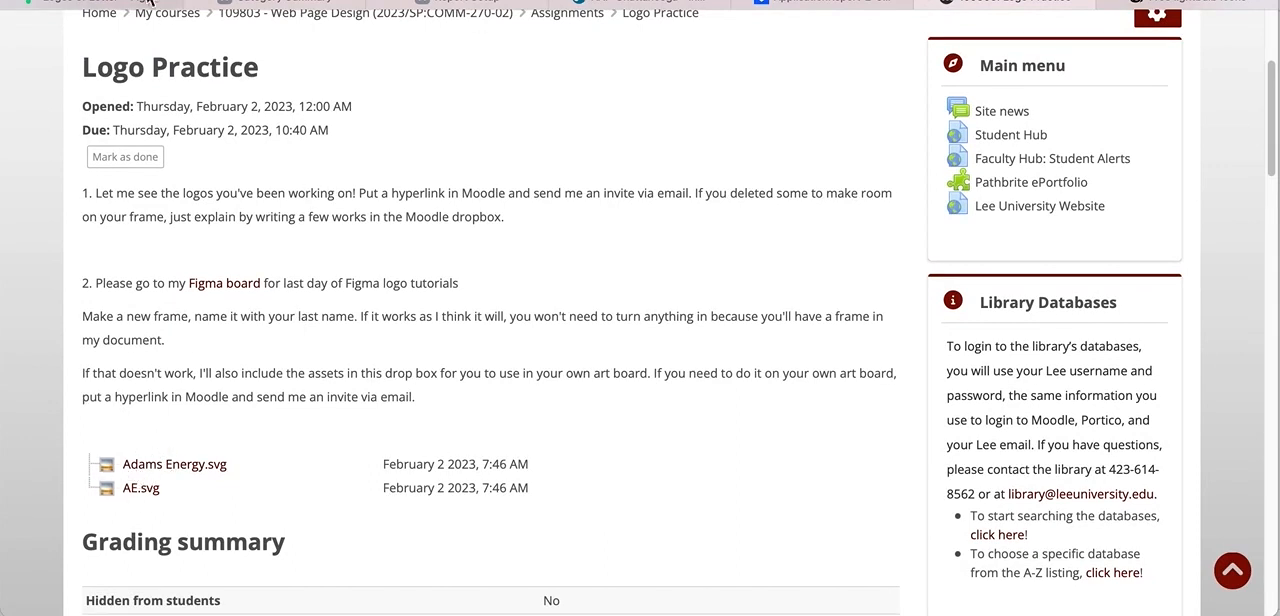
click(100, 4)
scroll(644, 247, right, 5)
scroll(644, 247, right, 2)
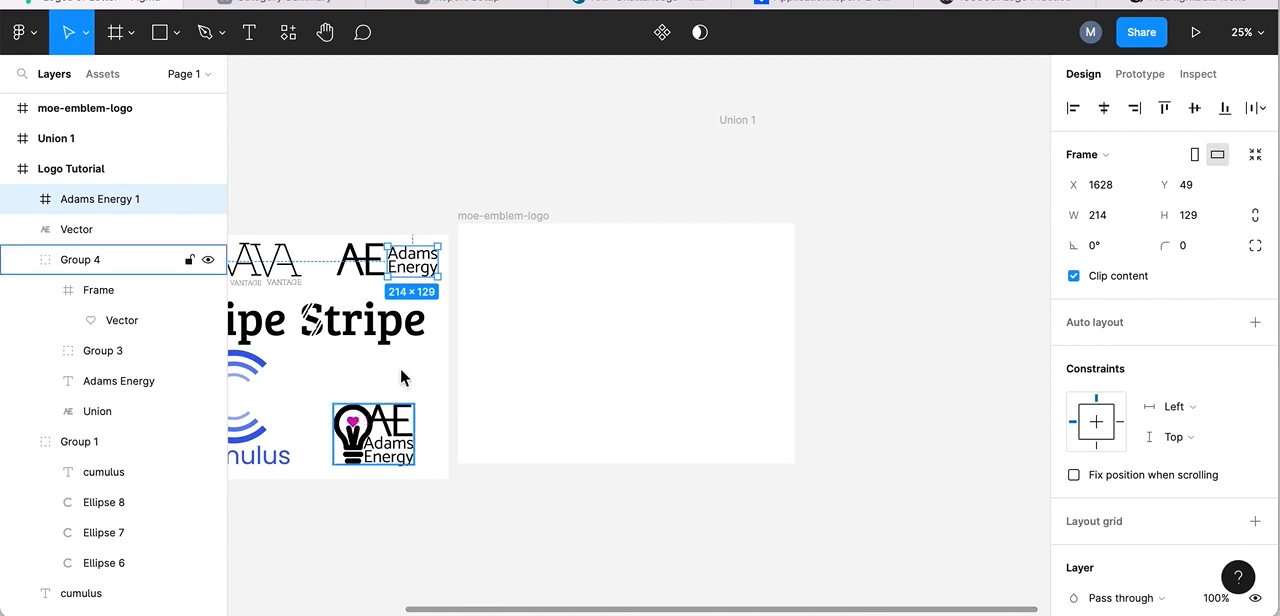
Switch to Iconfinder and search its free icons for "lightbulb".
click(1192, 5)
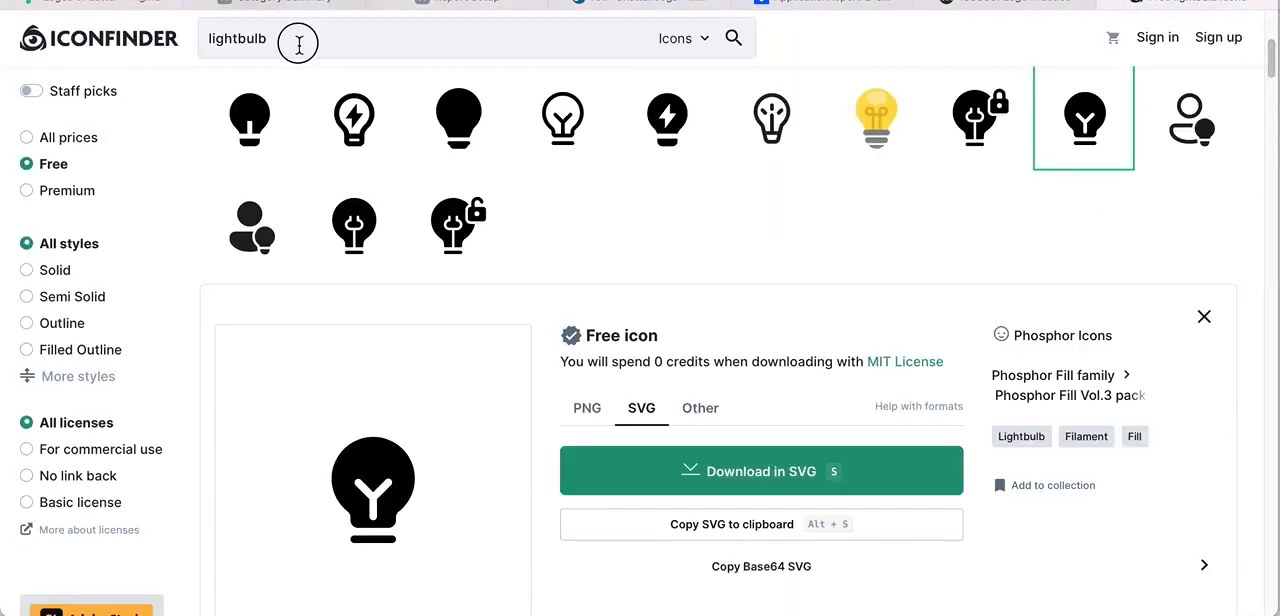
double_click(298, 44)
key(BackSpace)
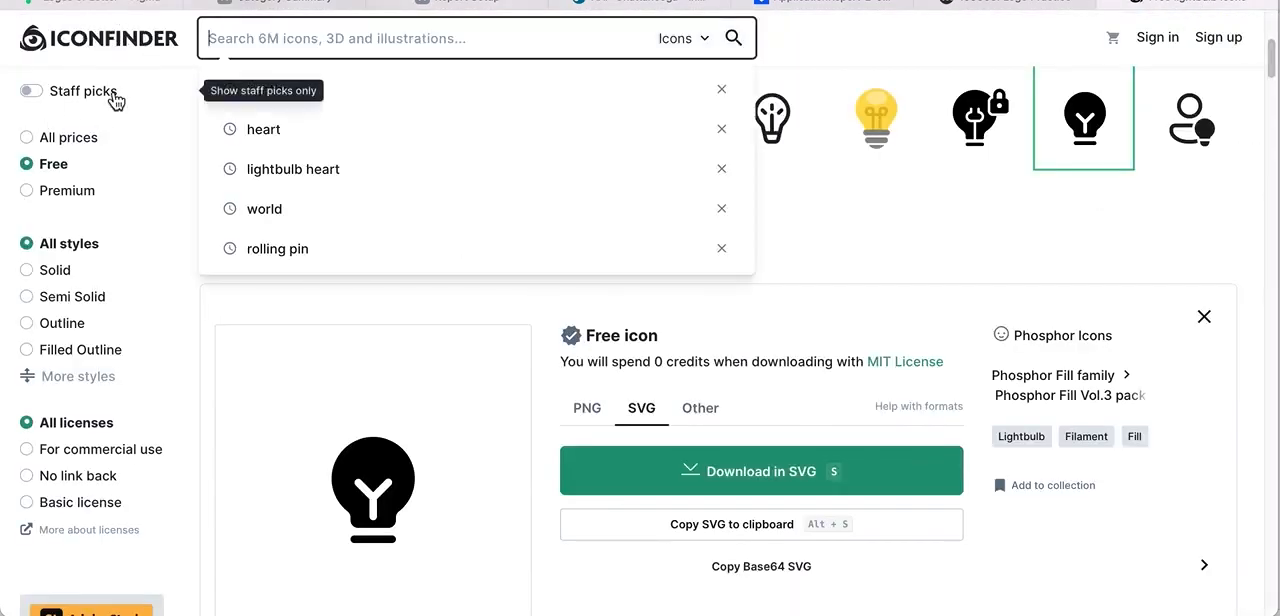
click(156, 62)
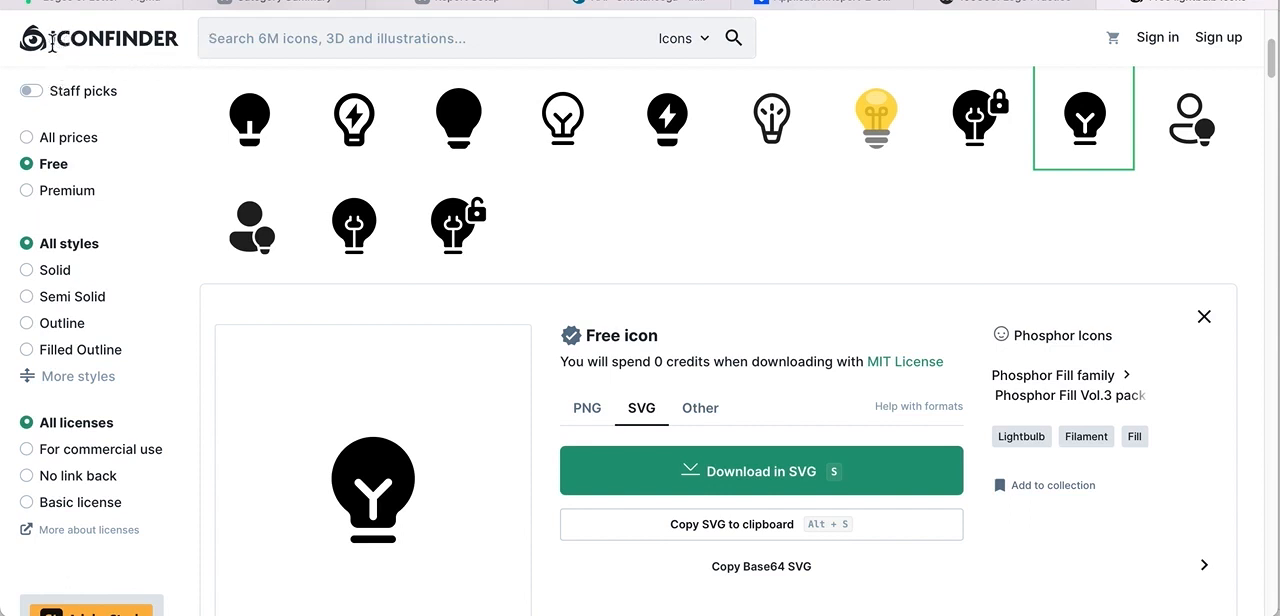
click(231, 39)
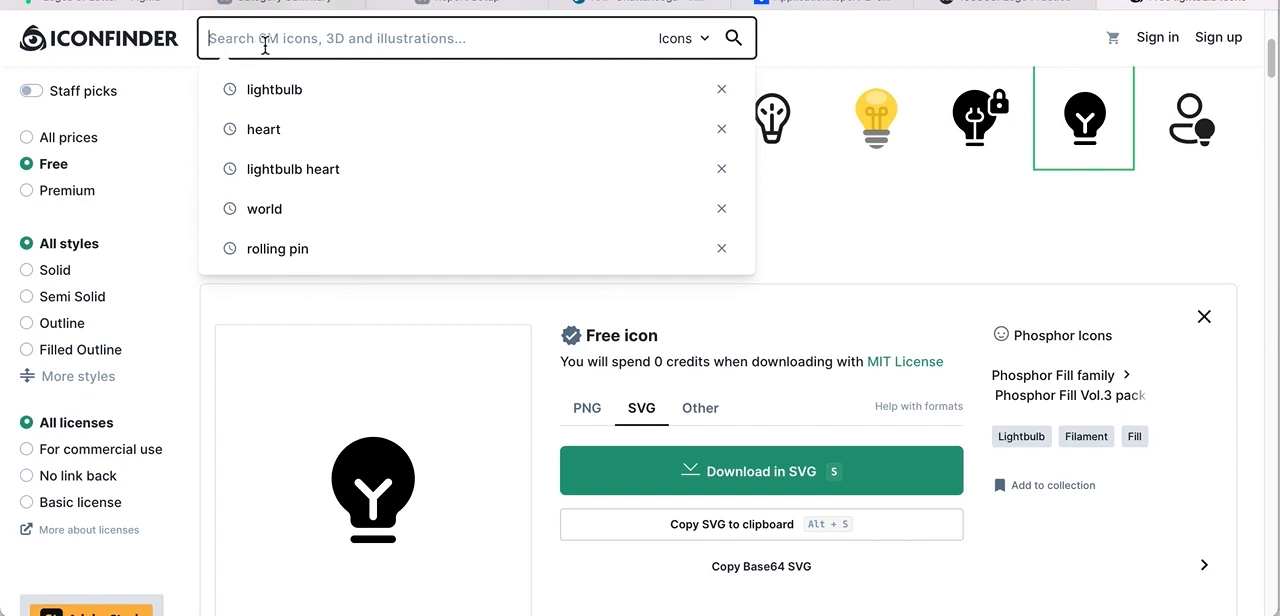
click(270, 95)
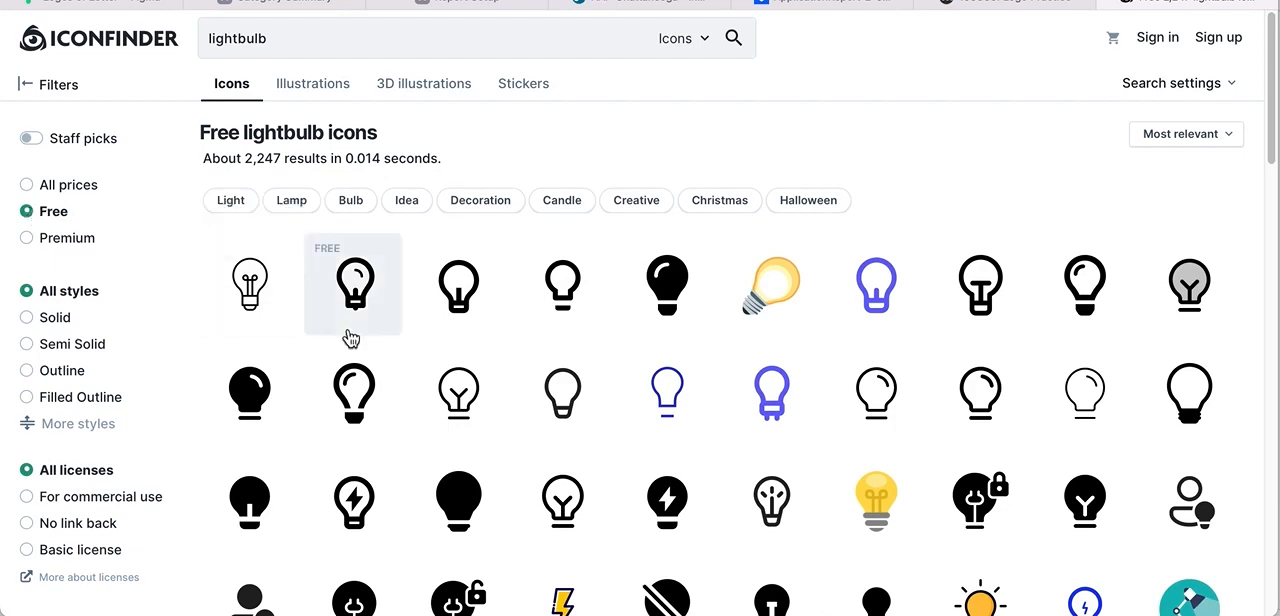
Choose the solid black lightbulb icon with the Y-shaped filament and copy it to the clipboard as SVG.
scroll(350, 335, down, 2)
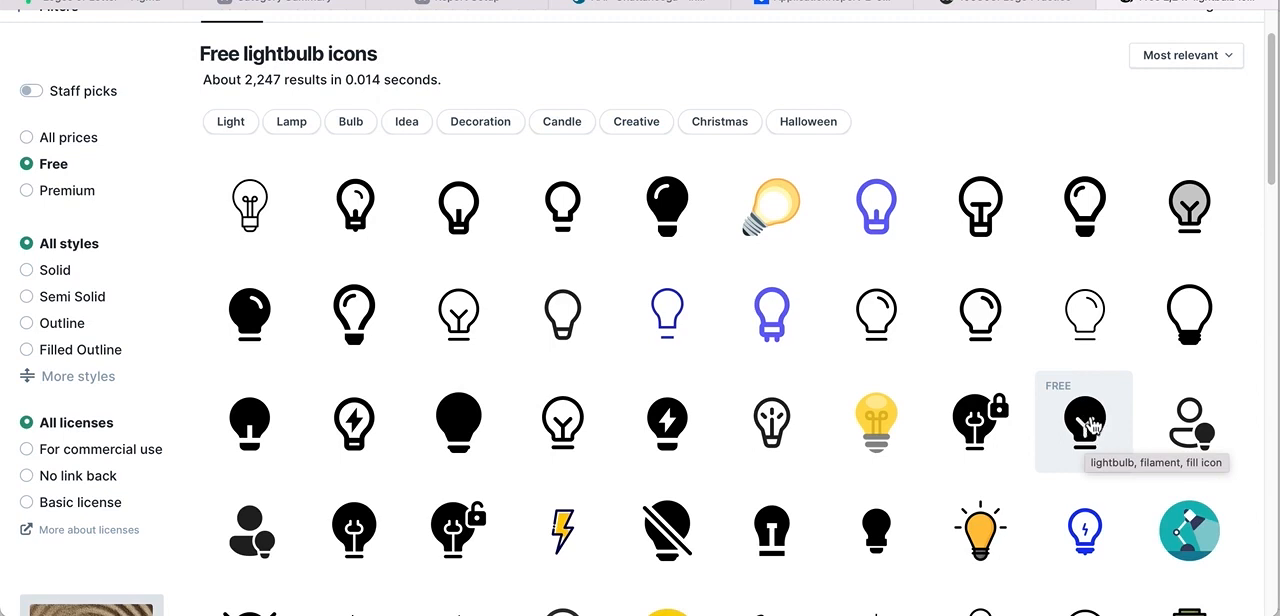
click(1090, 425)
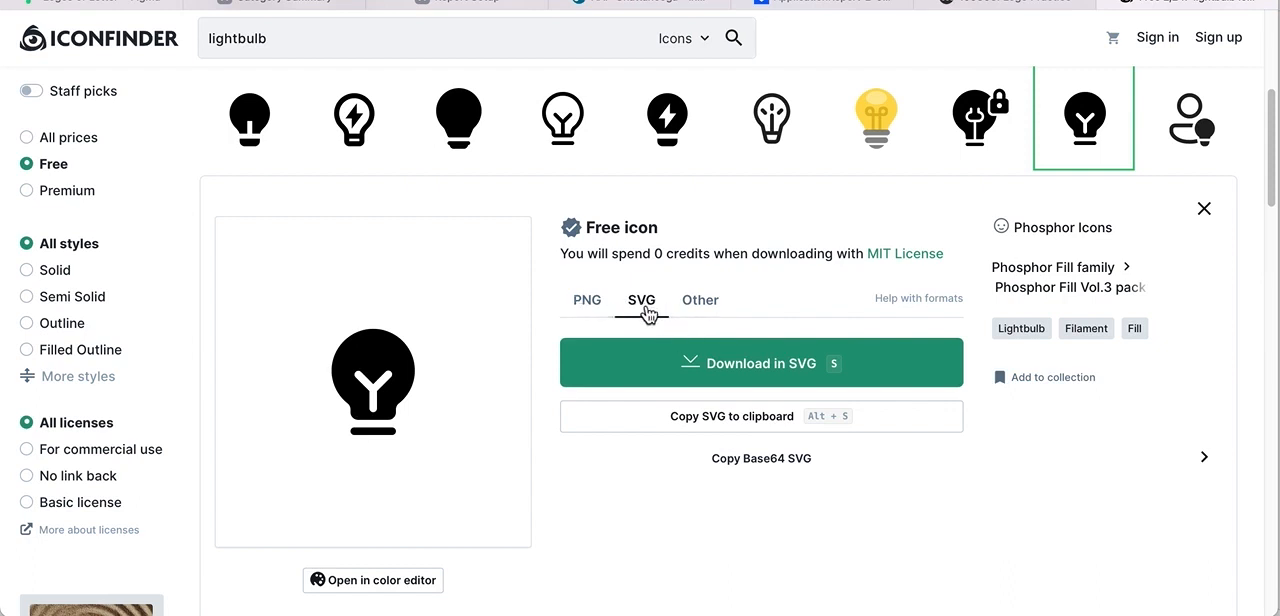
click(588, 304)
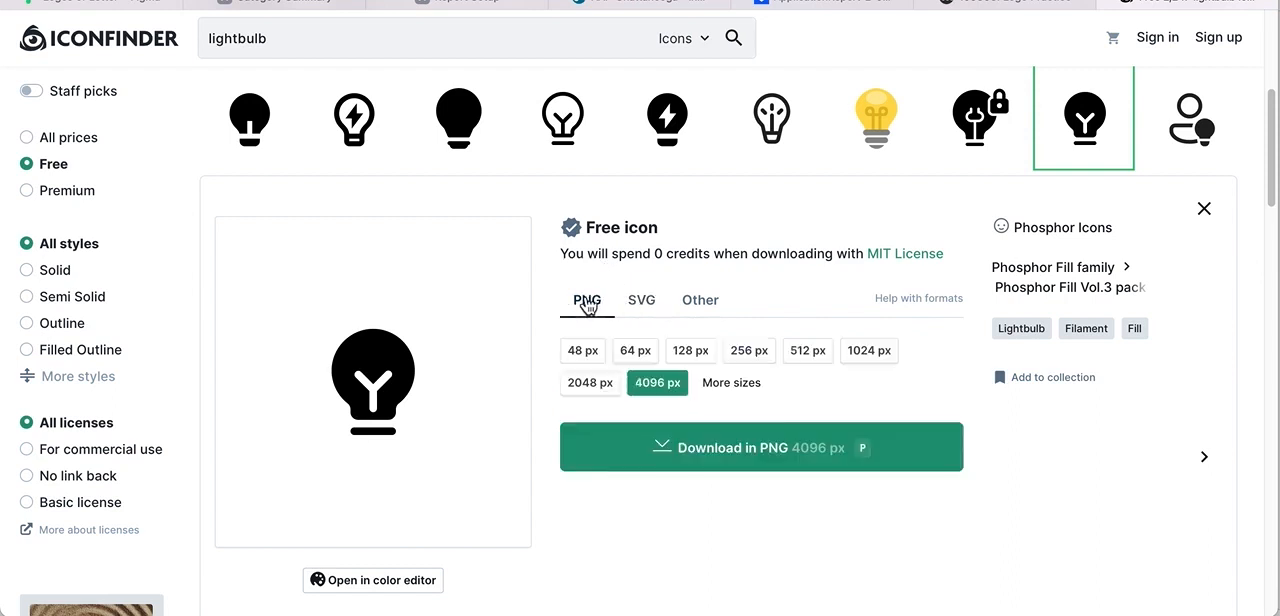
click(641, 302)
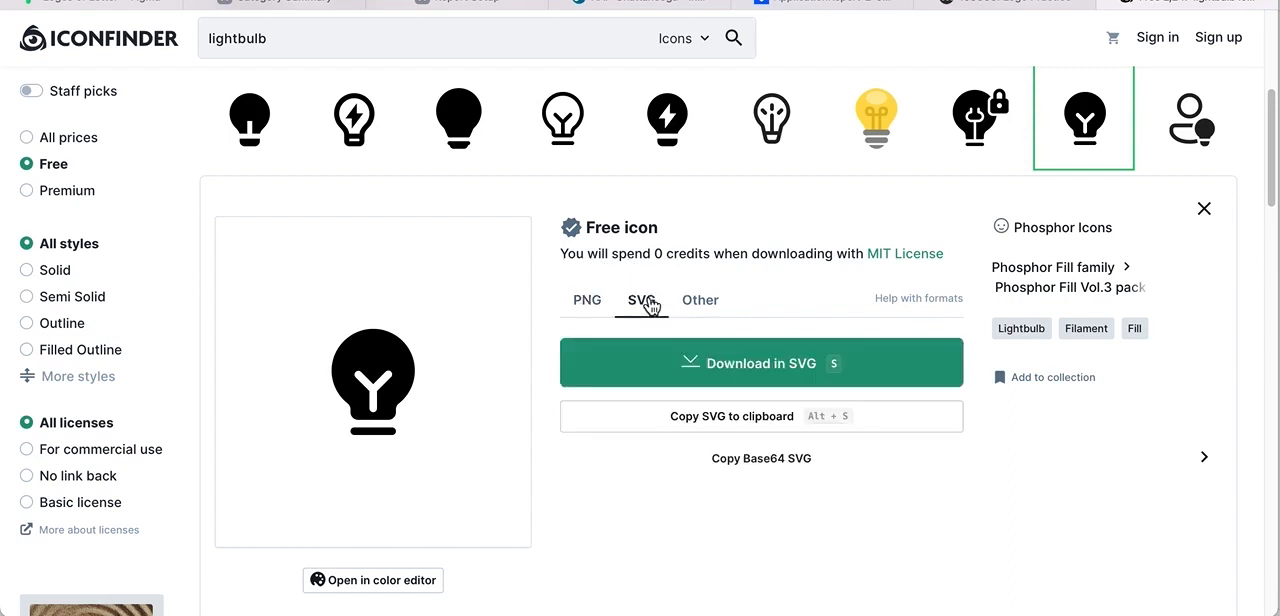
click(738, 424)
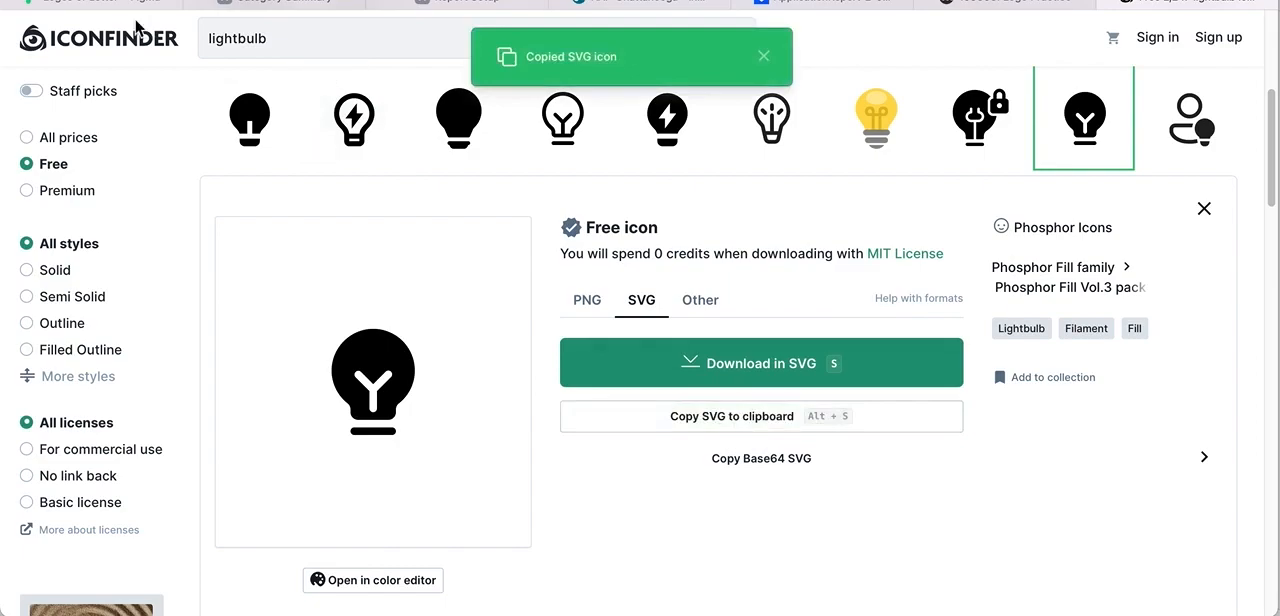
Switch back to Figma and paste the copied lightbulb SVG into the empty emblem-logo frame.
click(90, 5)
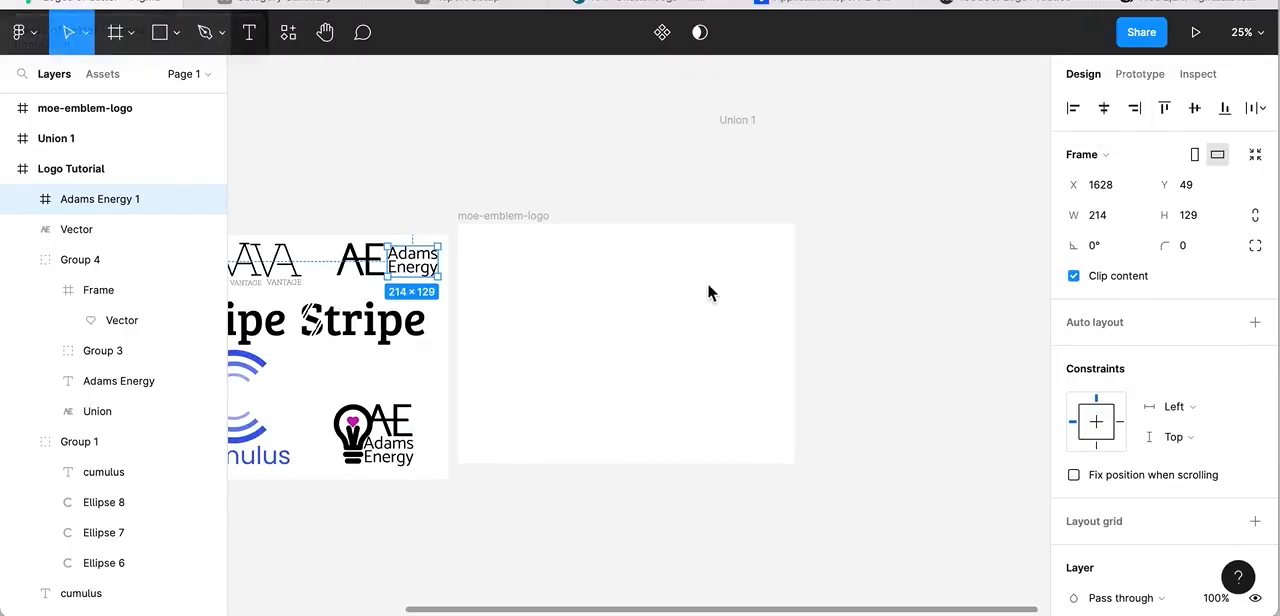
click(504, 218)
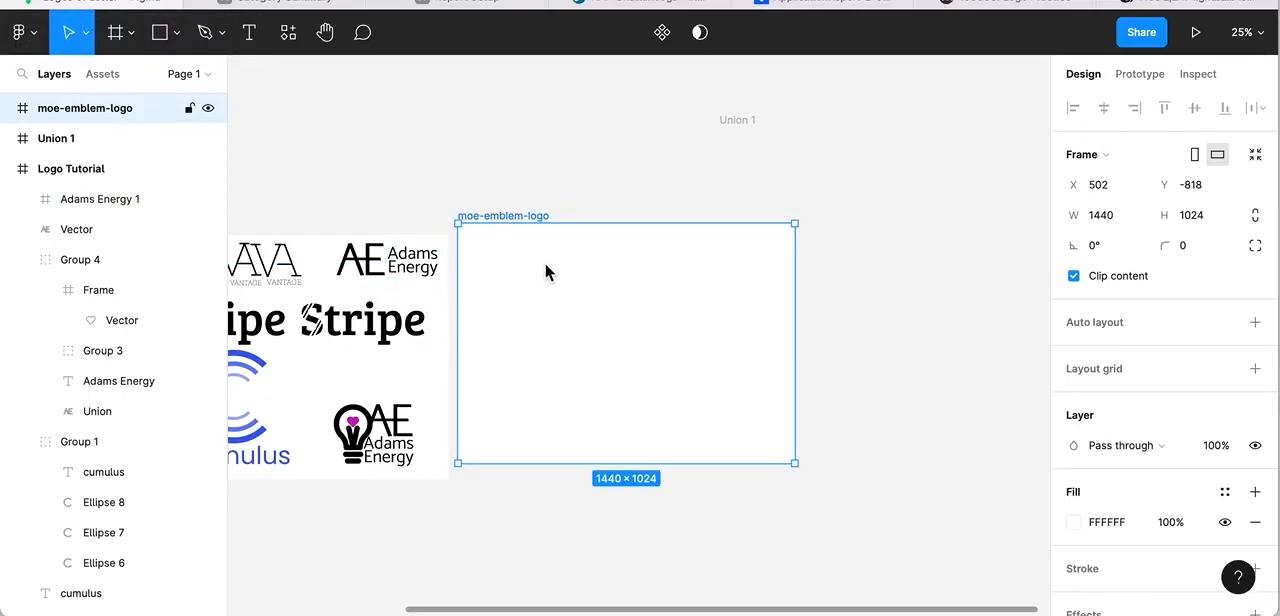
key(ctrl+v)
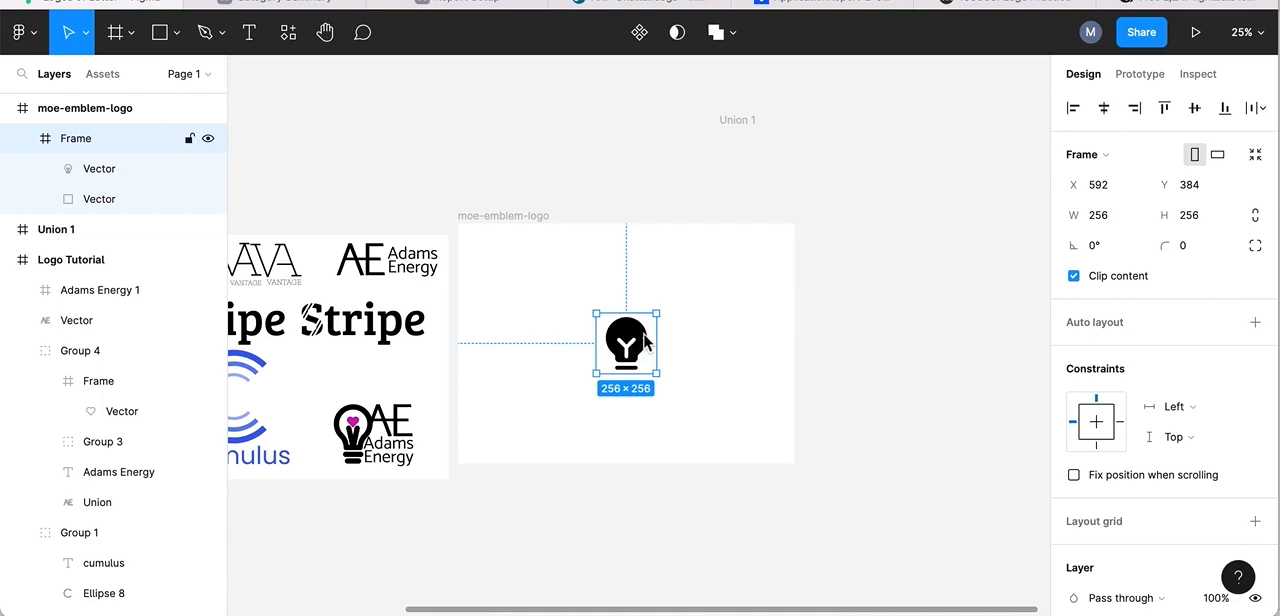
Open the lightbulb vector inside the pasted icon frame for anchor-point editing.
click(1265, 40)
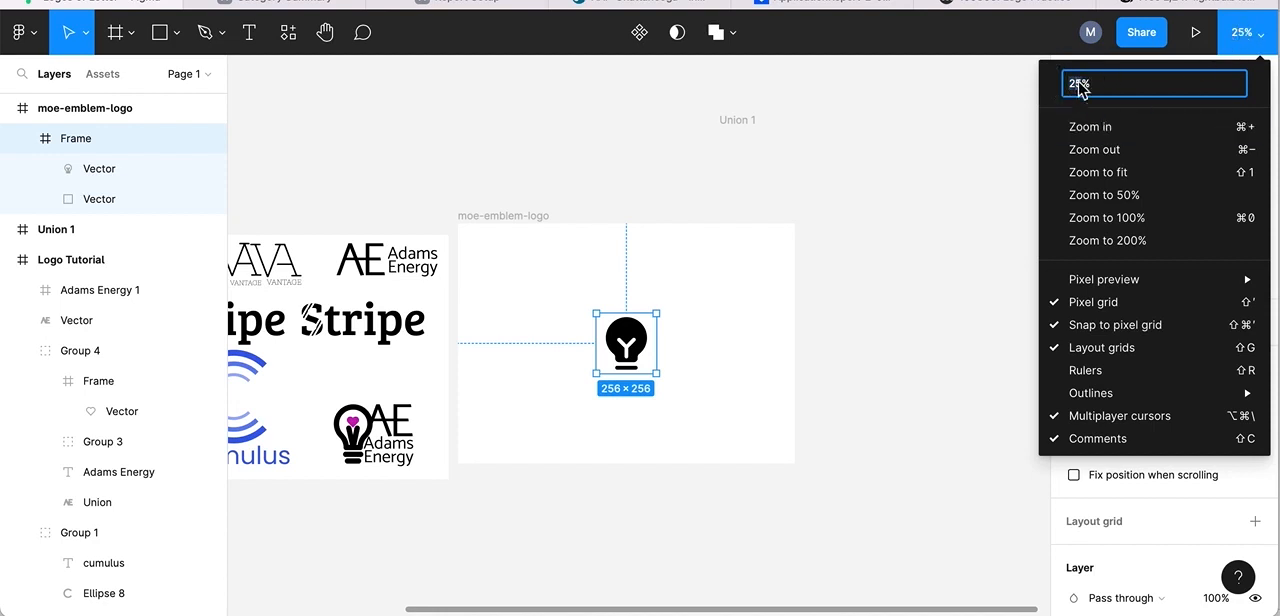
text(50)
key(Return)
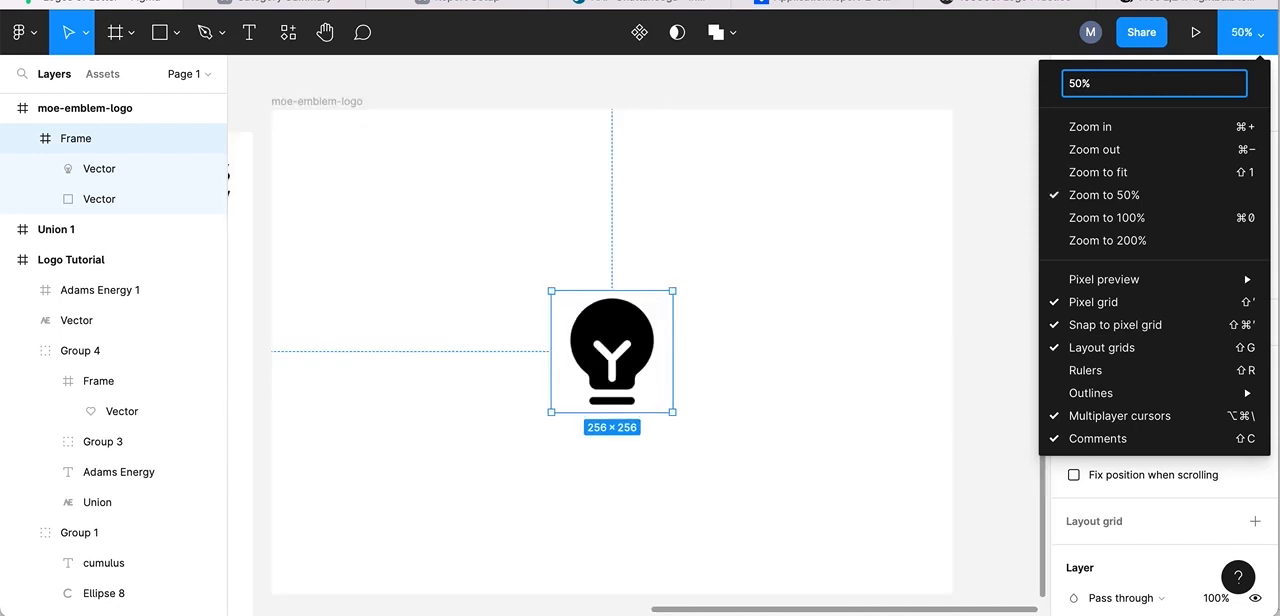
click(1018, 78)
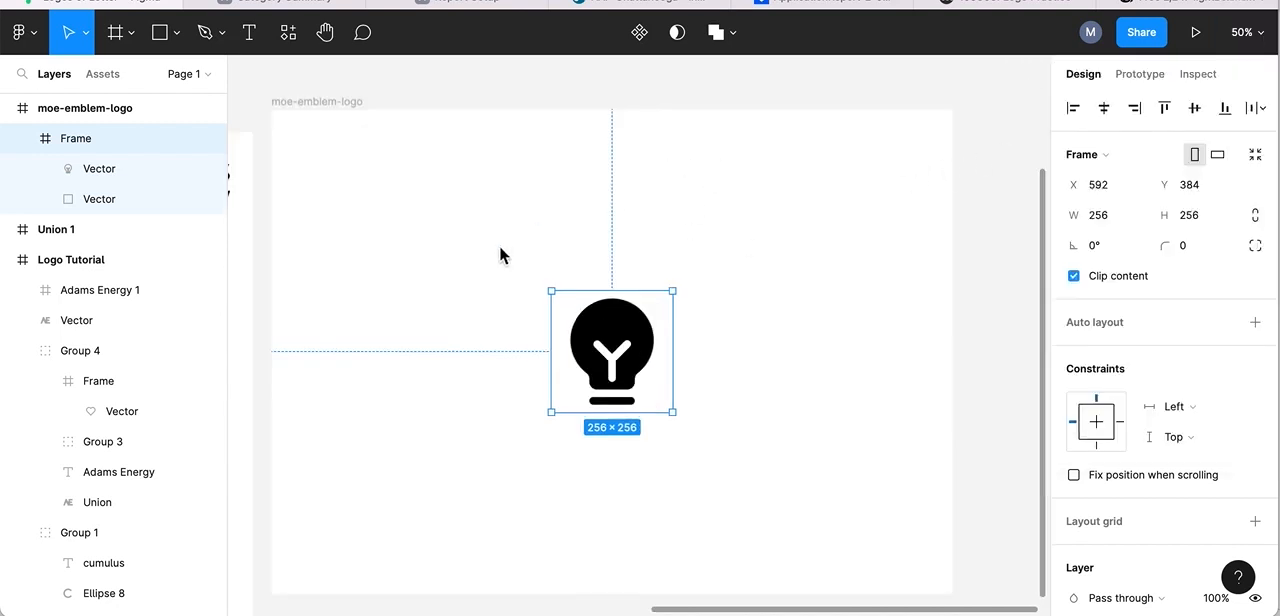
scroll(500, 254, down, 2)
scroll(609, 278, right, 2)
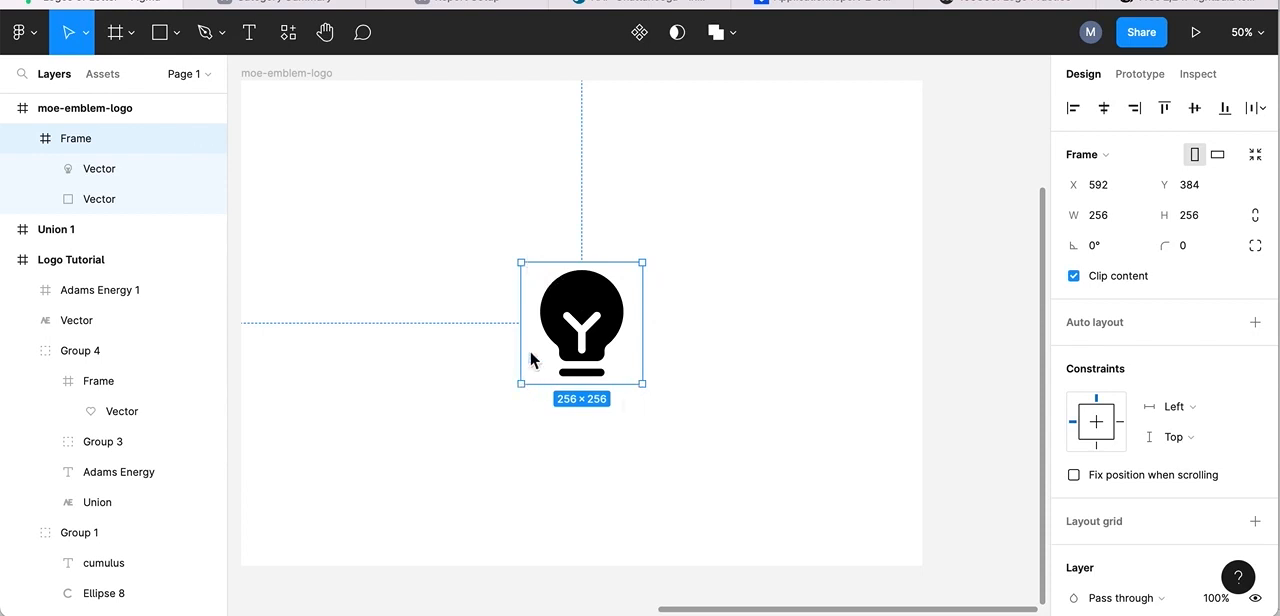
double_click(585, 300)
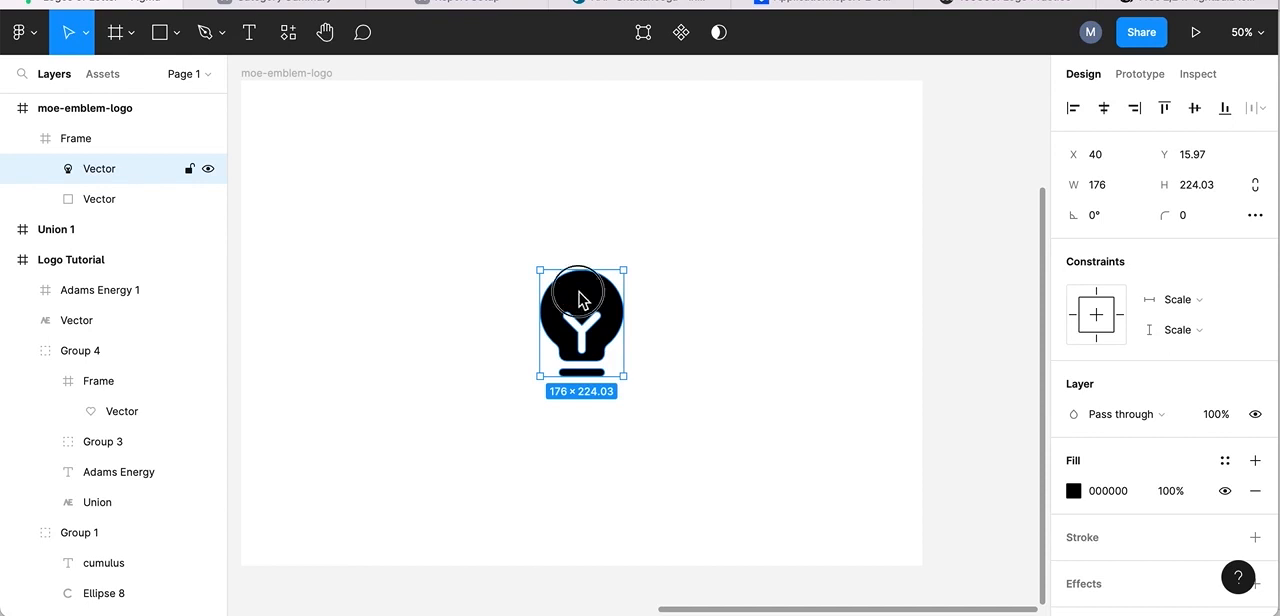
double_click(580, 300)
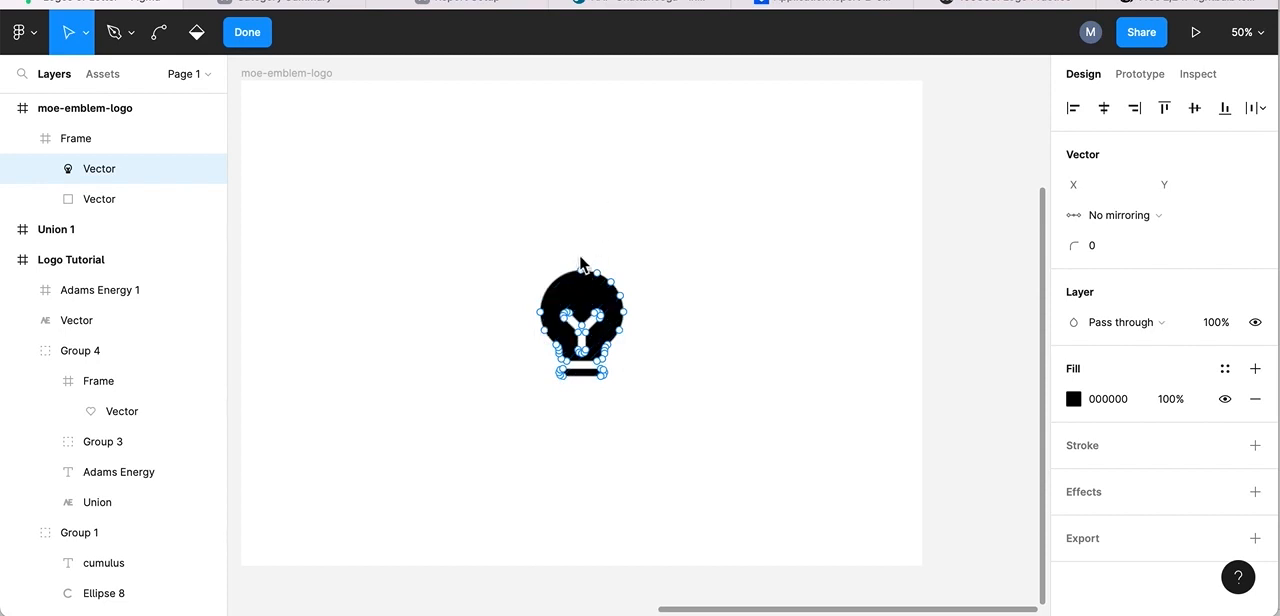
Undo a trial move of the whole bulb shape and reshape its outline by pulling the top anchor upward and the right anchor outward.
drag(585, 273, 596, 139)
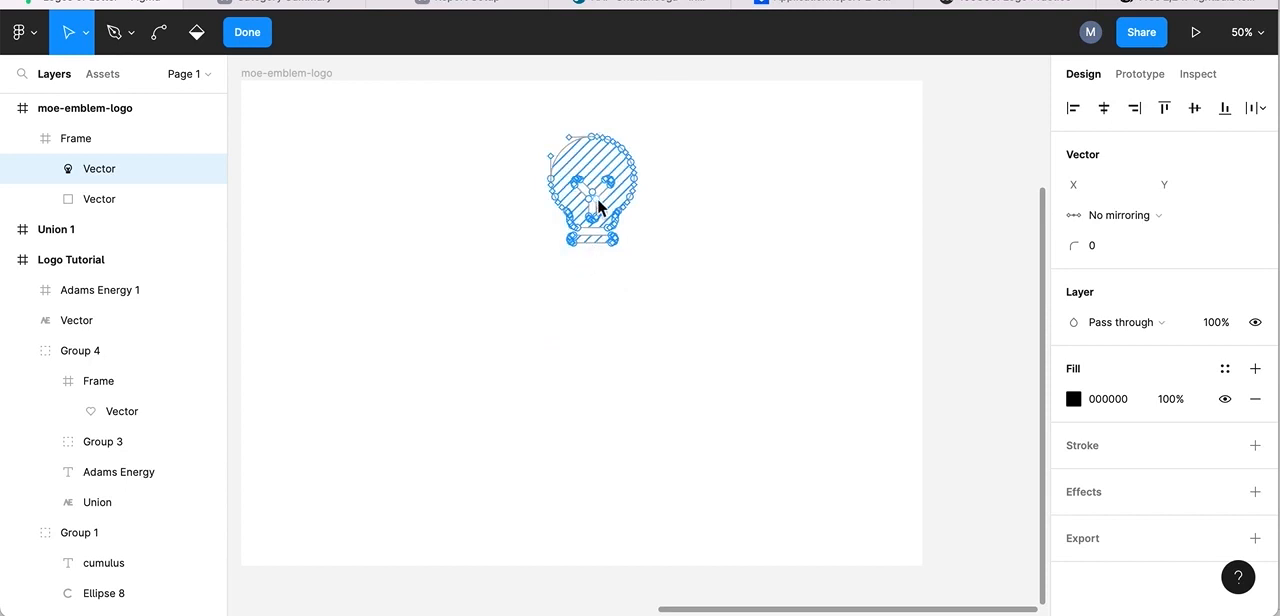
key(ctrl+z)
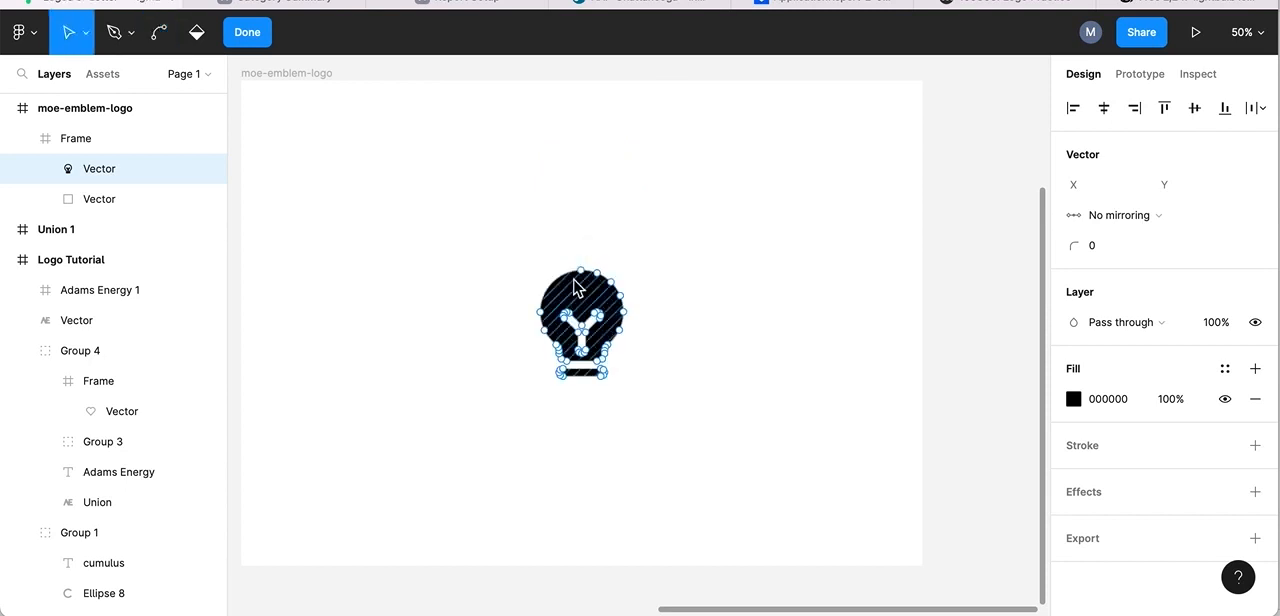
drag(582, 271, 631, 168)
drag(625, 315, 680, 317)
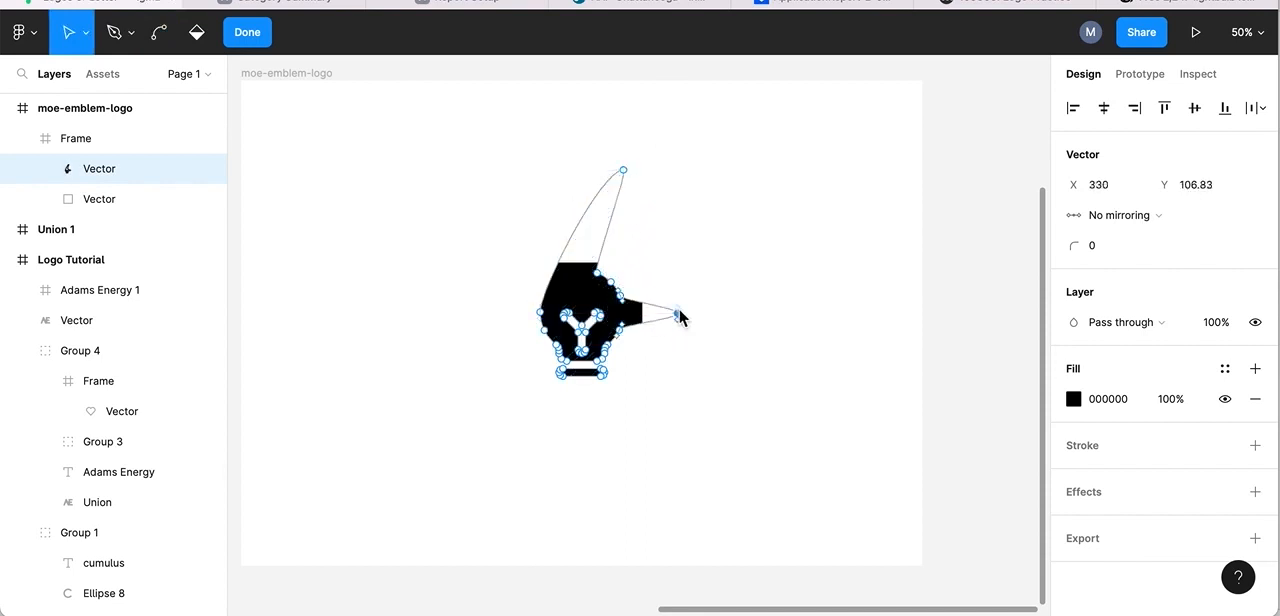
Undo the last two anchor moves on the lightbulb outline and leave vector editing.
key(ctrl+z)
key(ctrl+z)
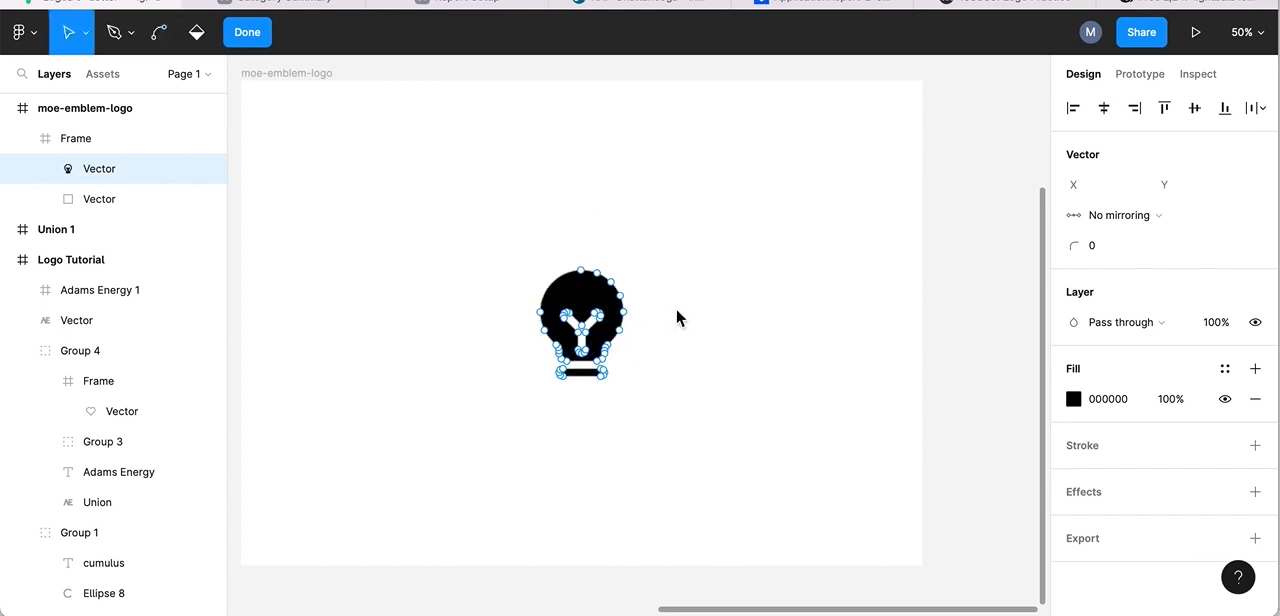
key(Escape)
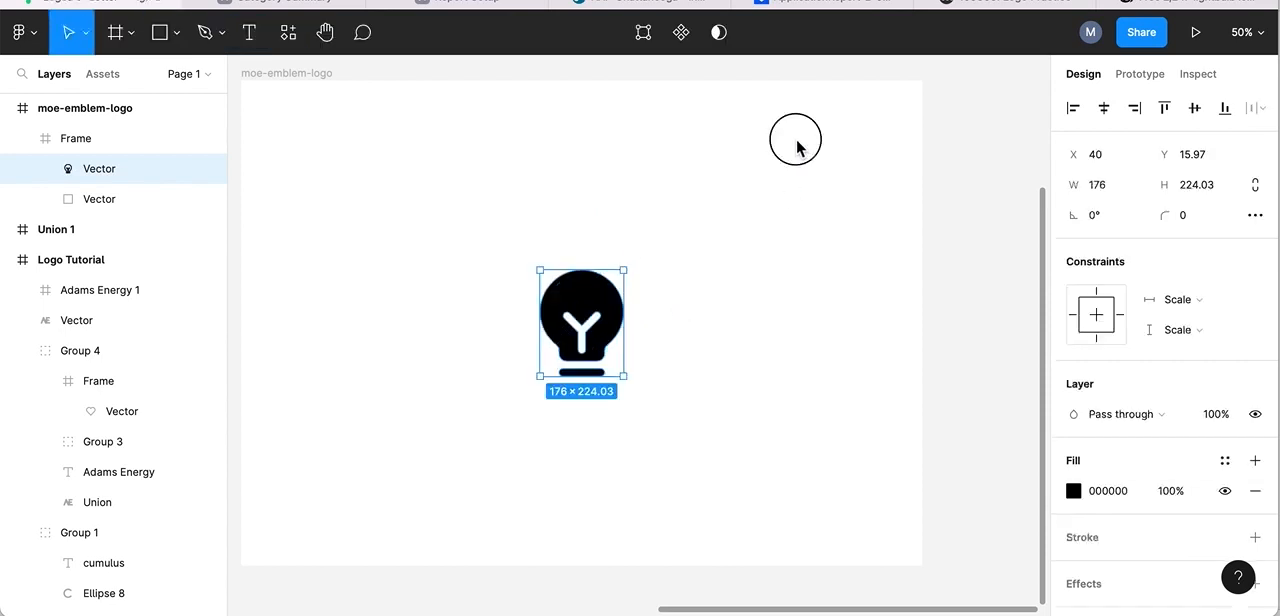
Remove the black fill from the lightbulb vector.
click(796, 140)
click(582, 290)
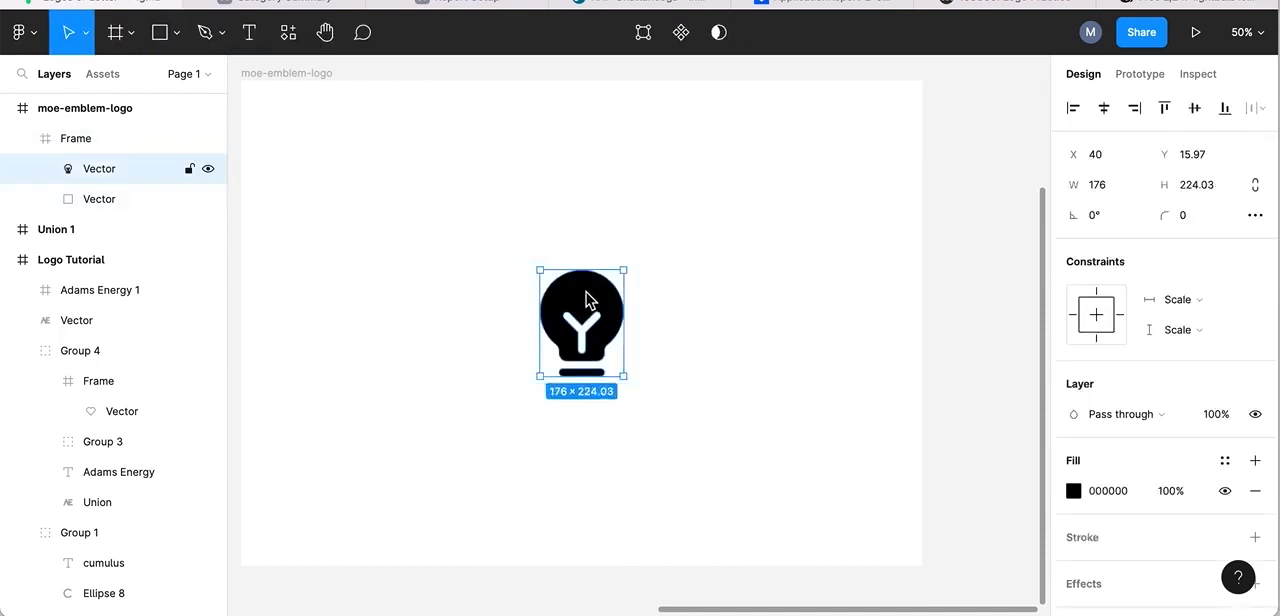
scroll(906, 397, right, 1)
scroll(906, 397, down, 1)
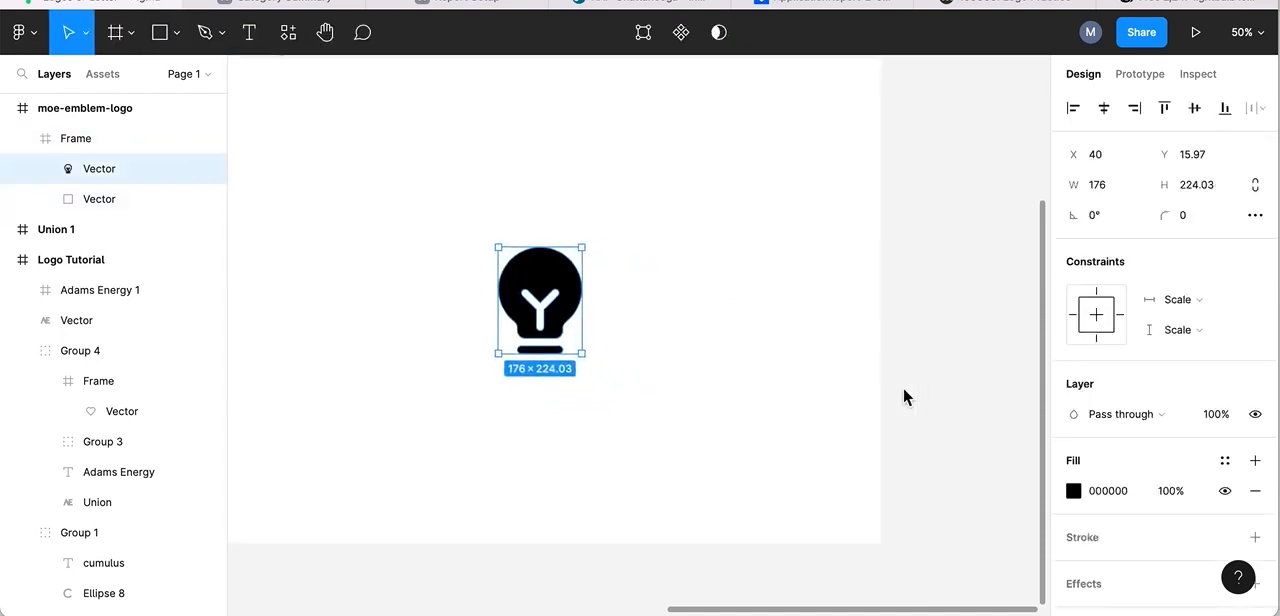
scroll(903, 397, down, 1)
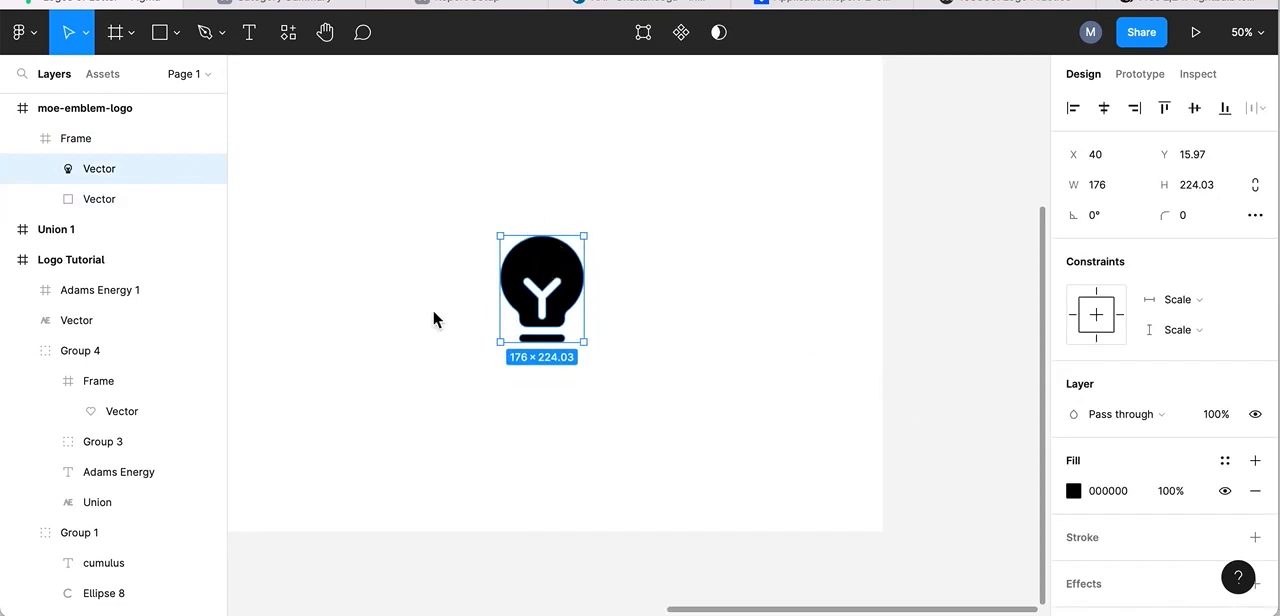
scroll(432, 309, left, 6)
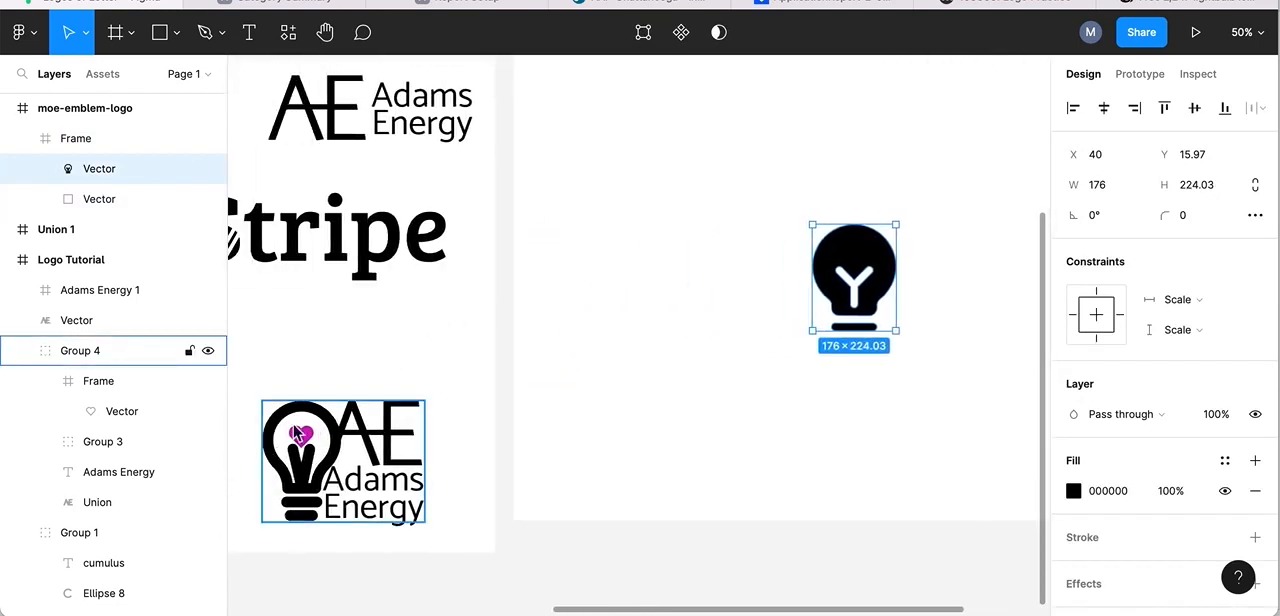
scroll(719, 354, right, 5)
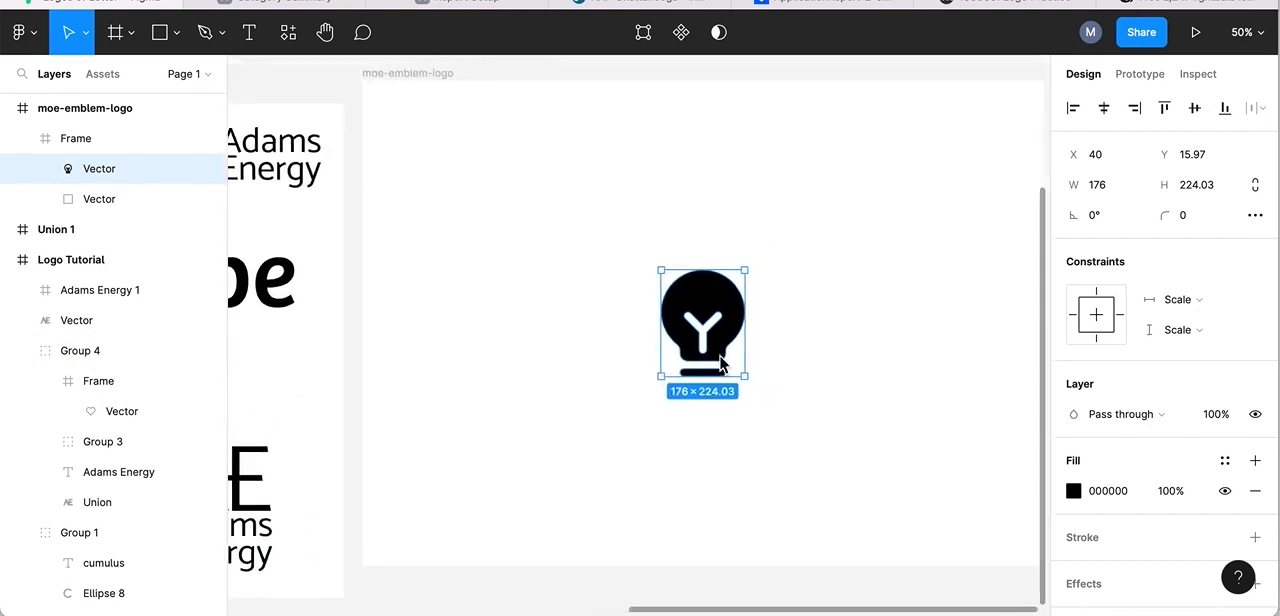
scroll(719, 354, up, 2)
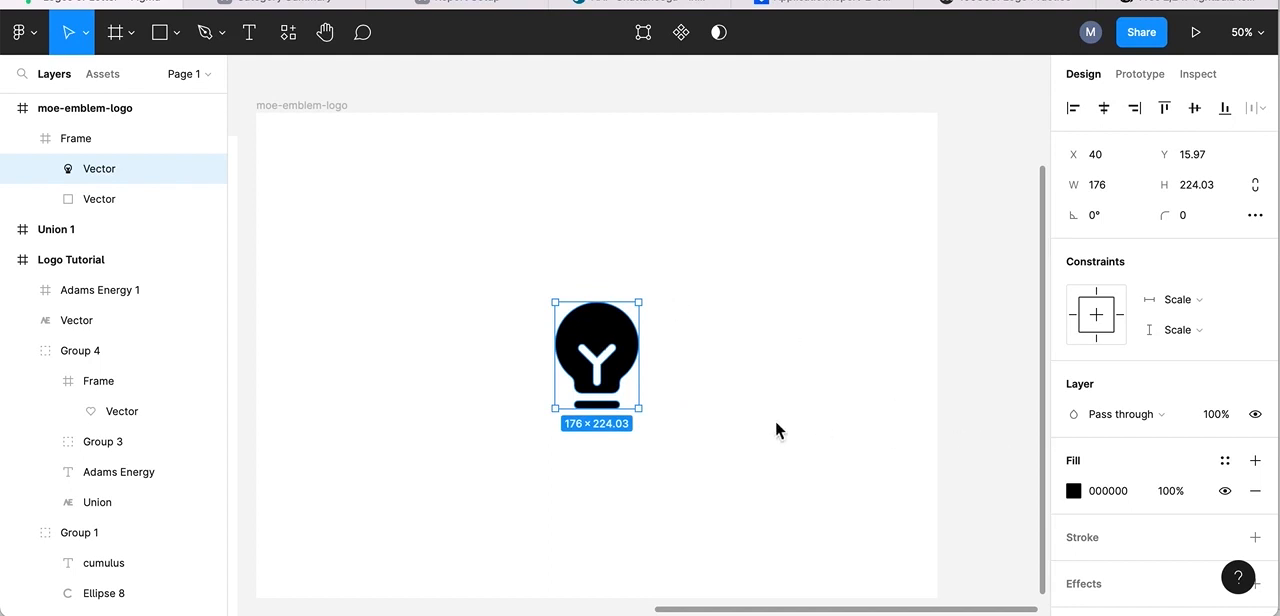
click(1256, 491)
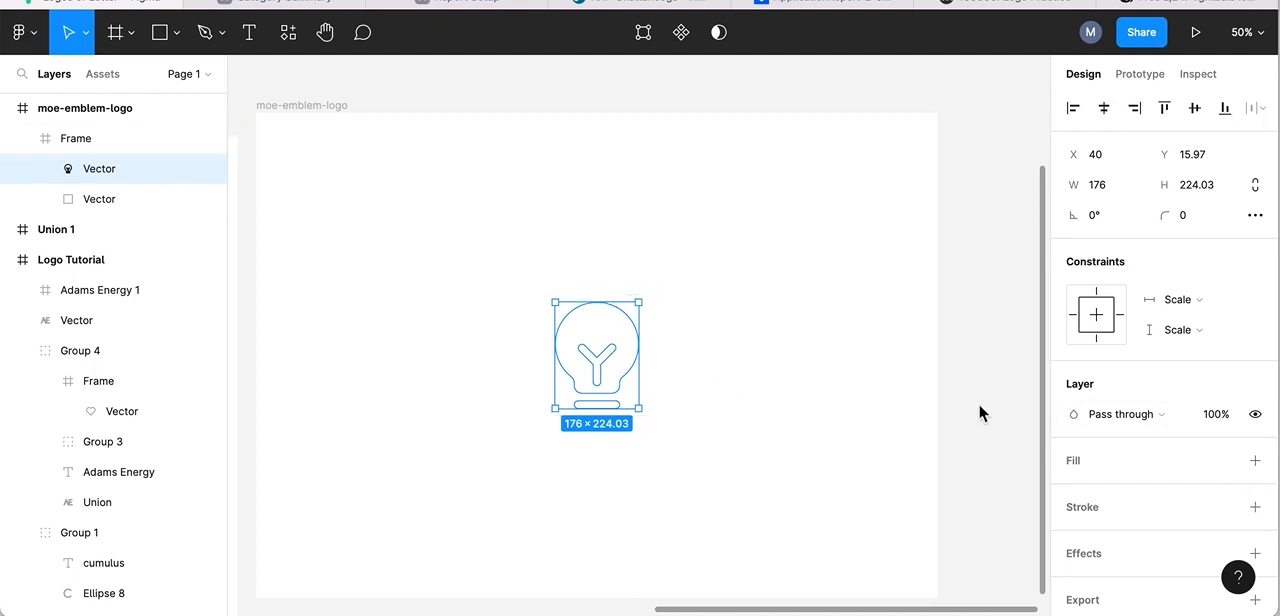
Add a black (000000) inside stroke to the lightbulb vector and set its thickness to 8.
scroll(978, 402, down, 3)
scroll(716, 420, left, 5)
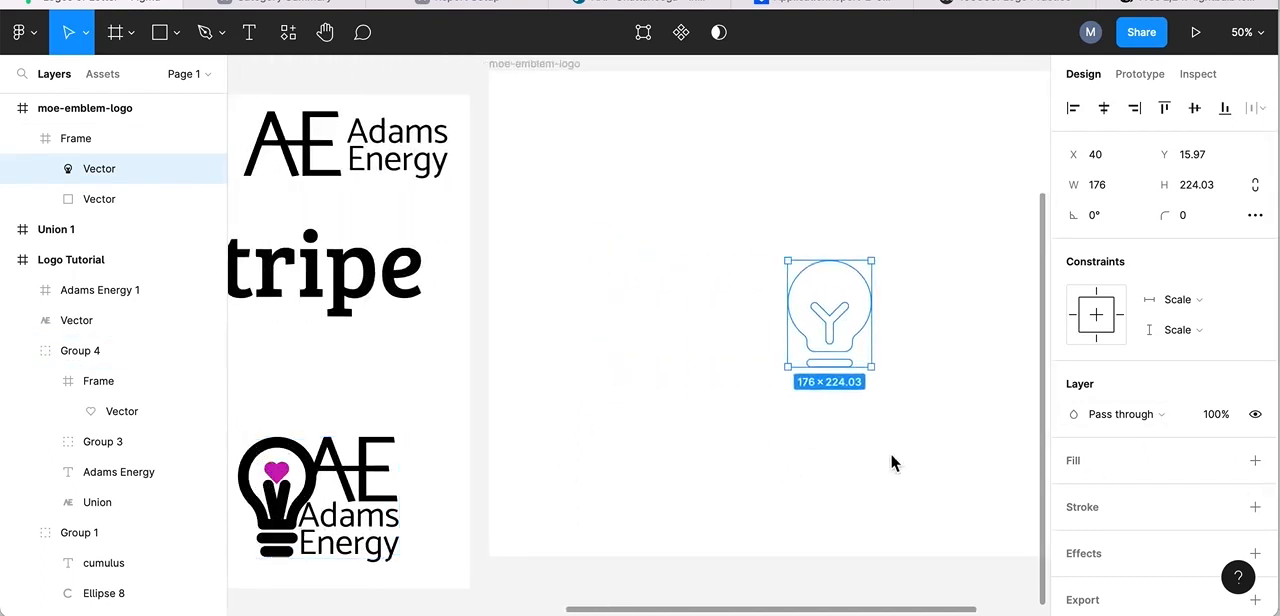
scroll(890, 452, right, 8)
scroll(890, 452, down, 1)
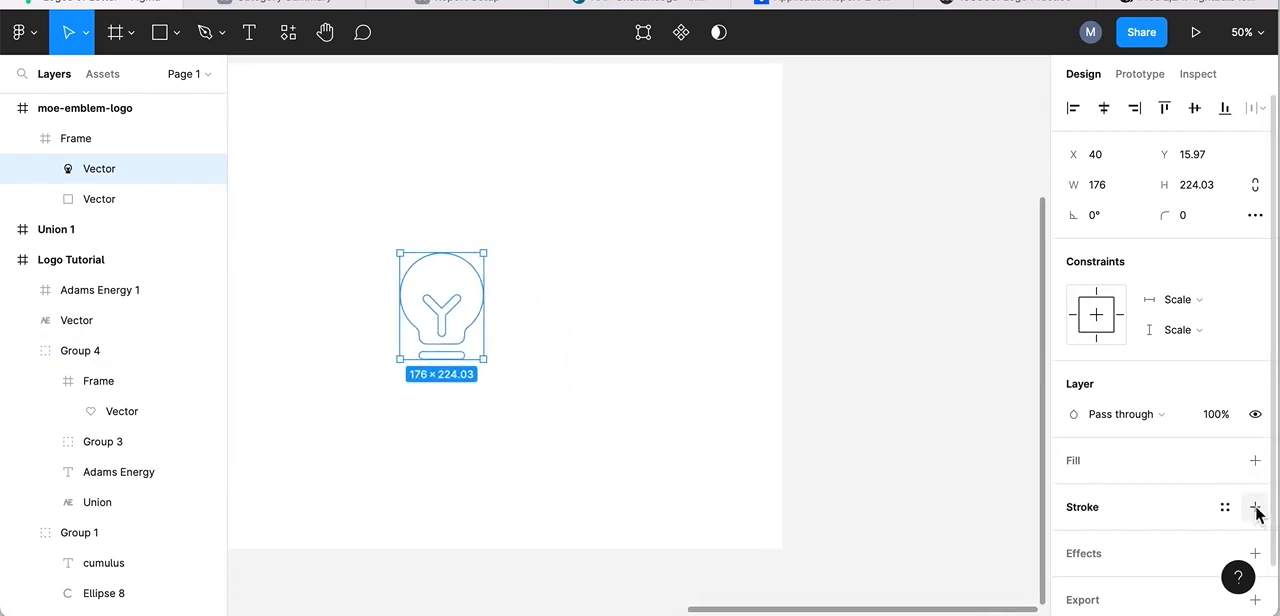
click(1255, 508)
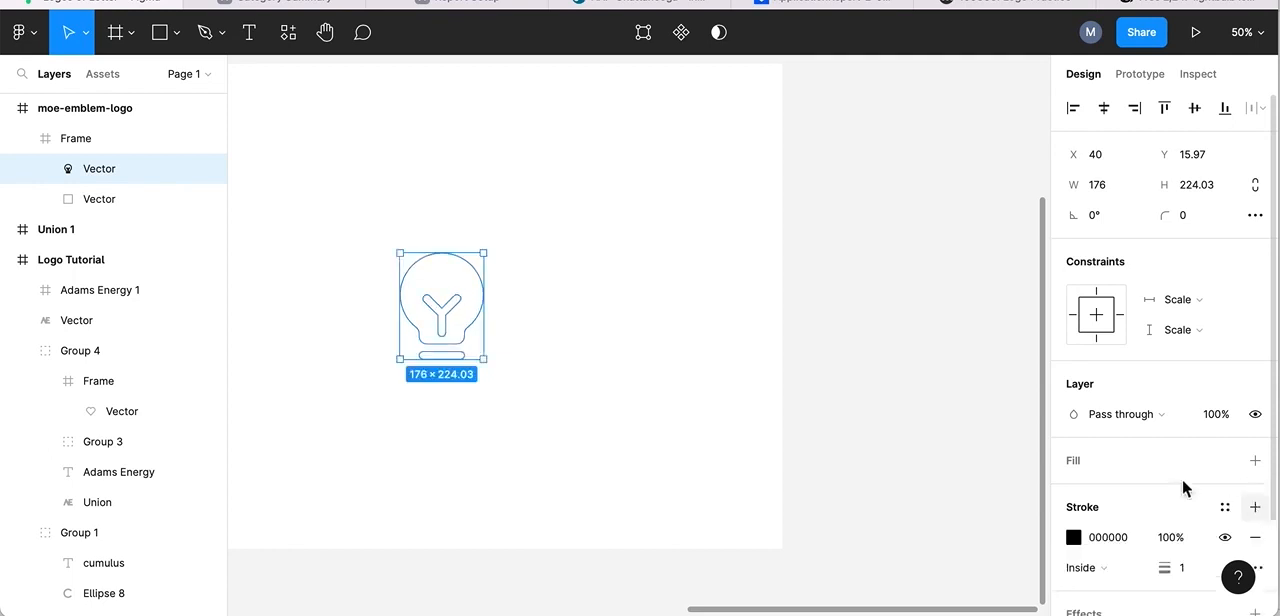
scroll(1057, 470, down, 1)
scroll(1056, 461, down, 1)
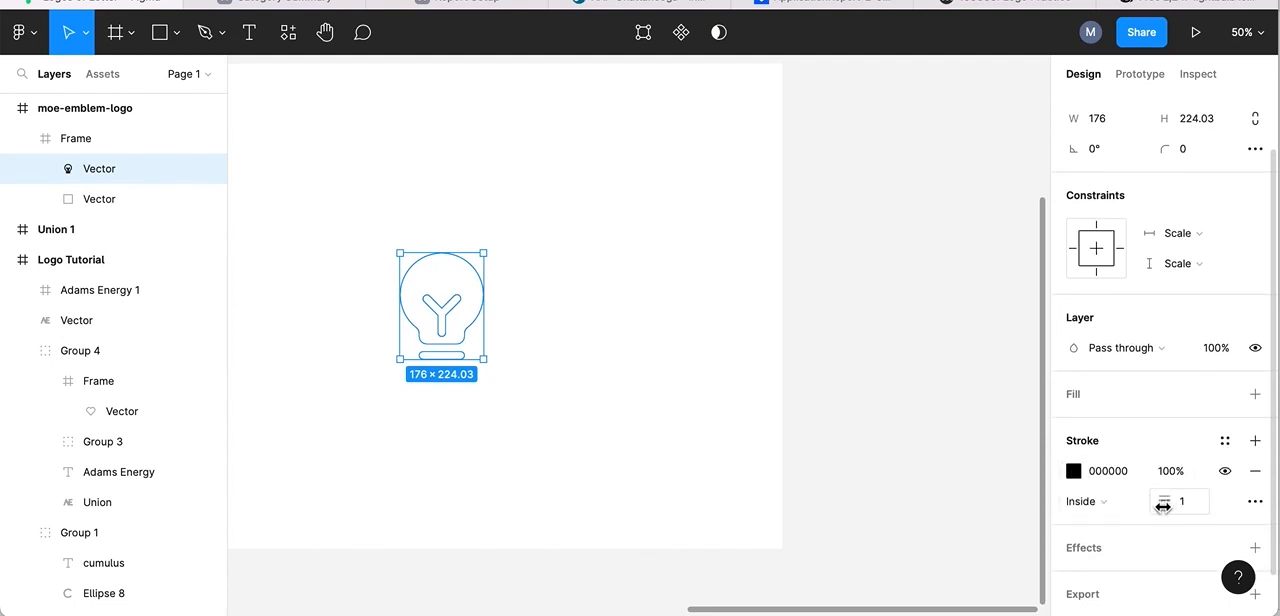
drag(1165, 508, 1177, 507)
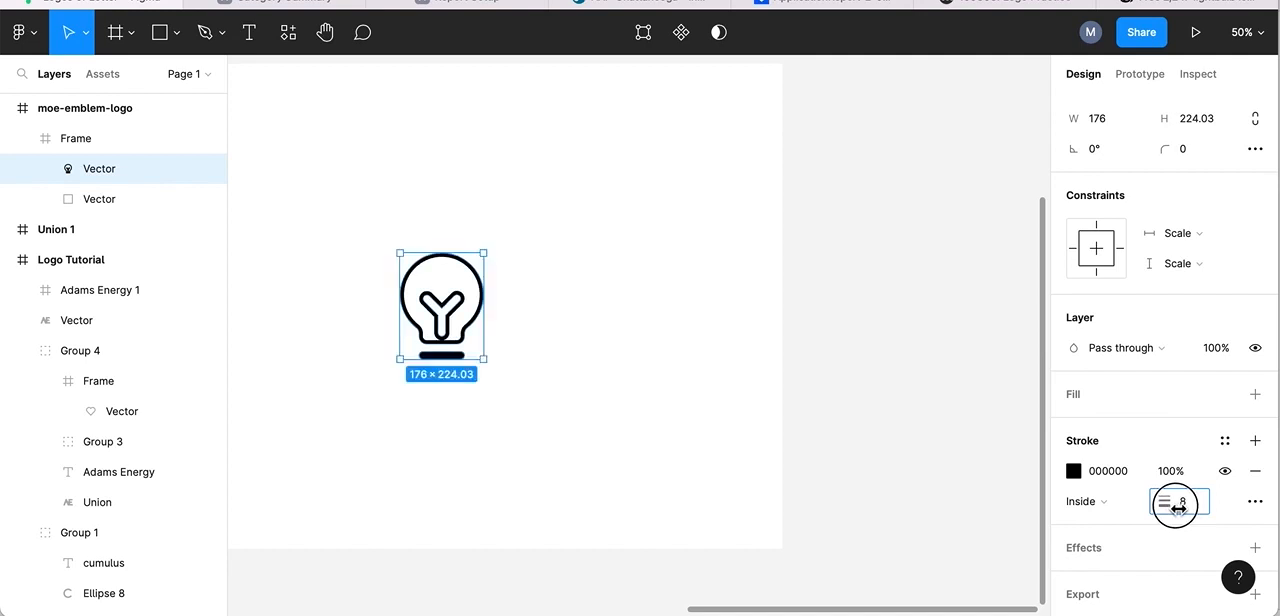
click(579, 194)
Compare the outlined lightbulb with the finished Adams Energy bulb-and-heart logo in the neighbouring frame.
scroll(570, 262, left, 2)
scroll(571, 256, left, 1)
scroll(571, 256, down, 1)
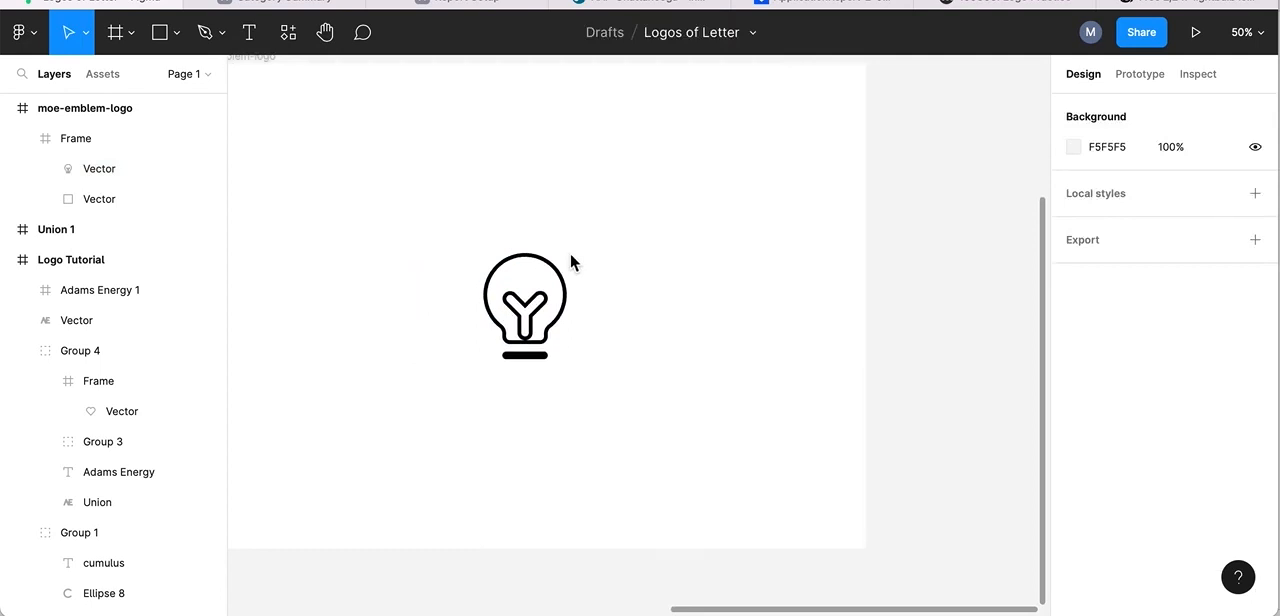
scroll(570, 262, left, 5)
scroll(570, 262, down, 1)
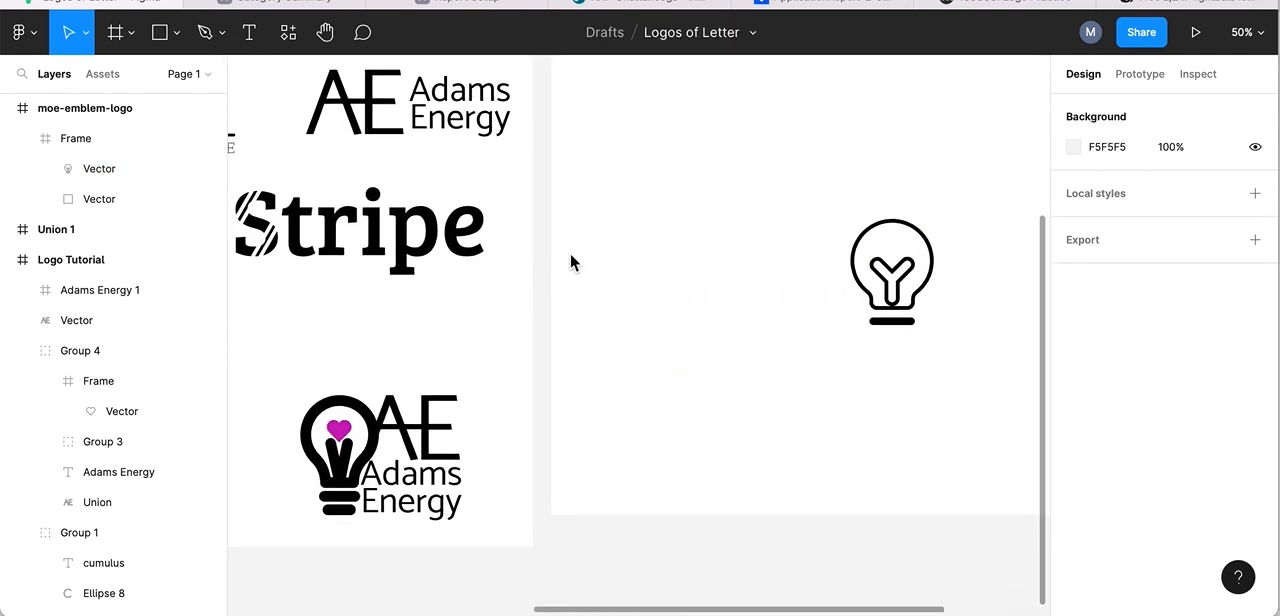
scroll(570, 262, right, 5)
scroll(570, 262, up, 2)
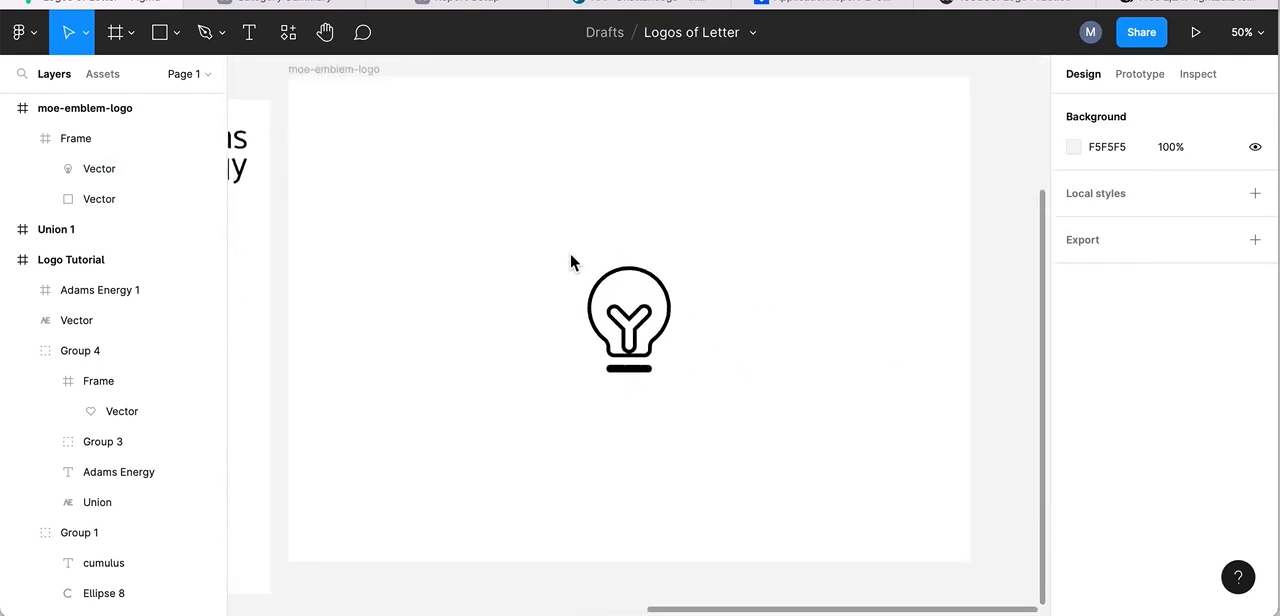
scroll(570, 262, left, 6)
scroll(570, 262, down, 2)
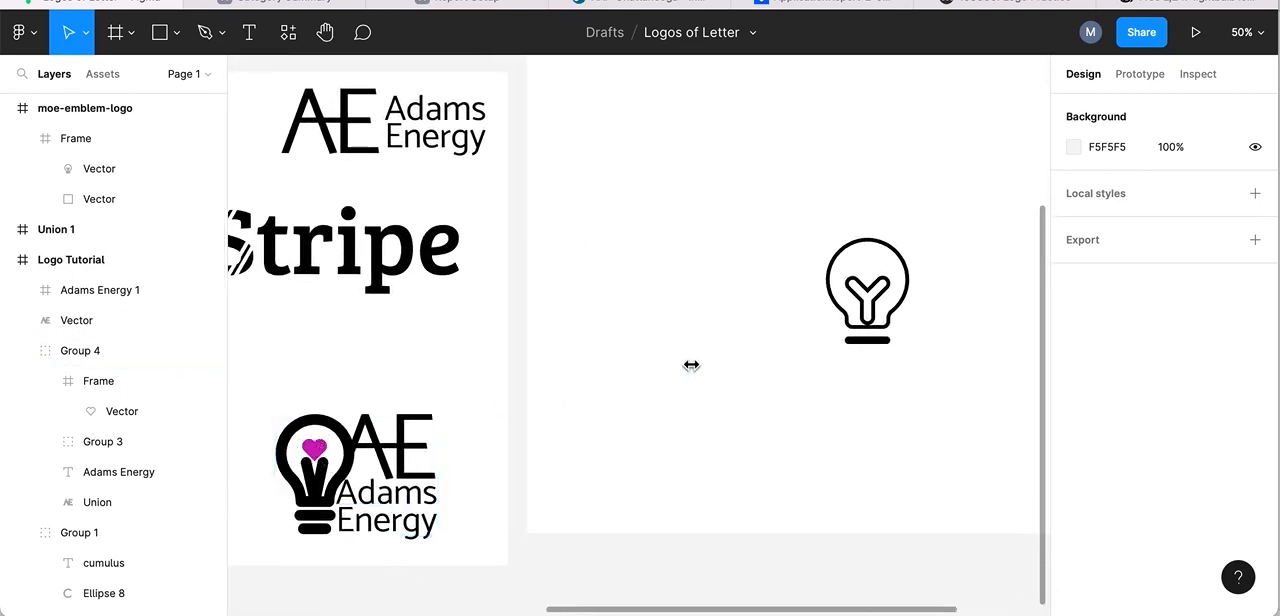
scroll(691, 366, right, 3)
scroll(691, 366, up, 1)
scroll(691, 366, left, 2)
scroll(691, 366, down, 1)
scroll(691, 366, right, 4)
scroll(691, 366, up, 3)
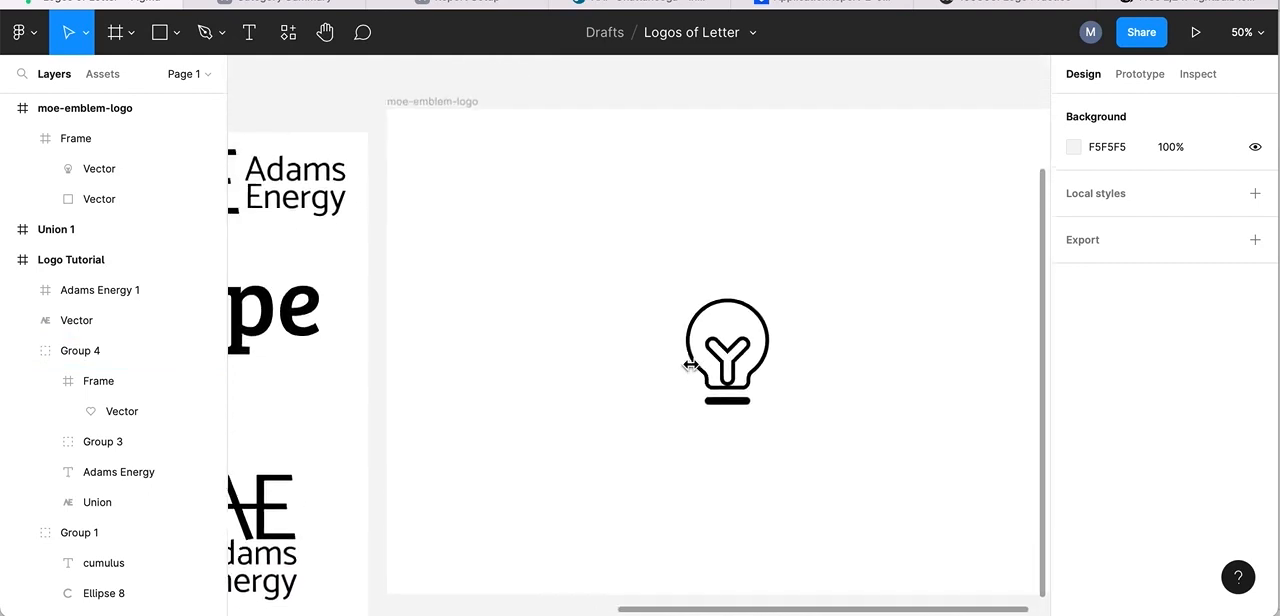
scroll(691, 366, left, 1)
scroll(691, 366, down, 3)
scroll(691, 366, right, 4)
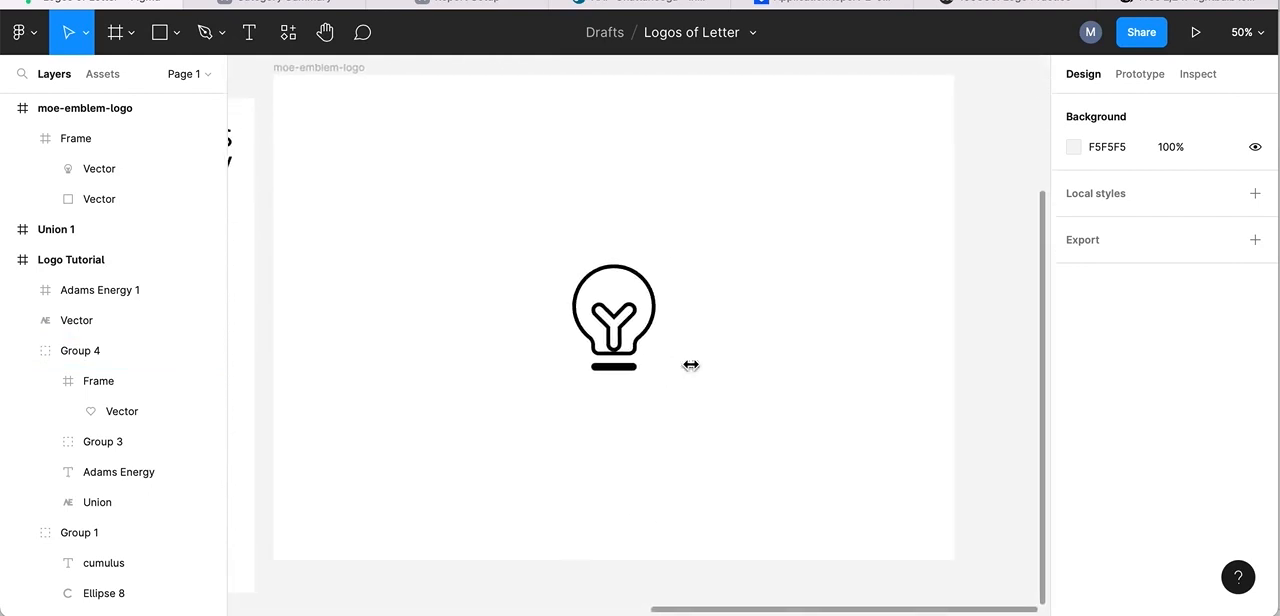
scroll(691, 366, up, 1)
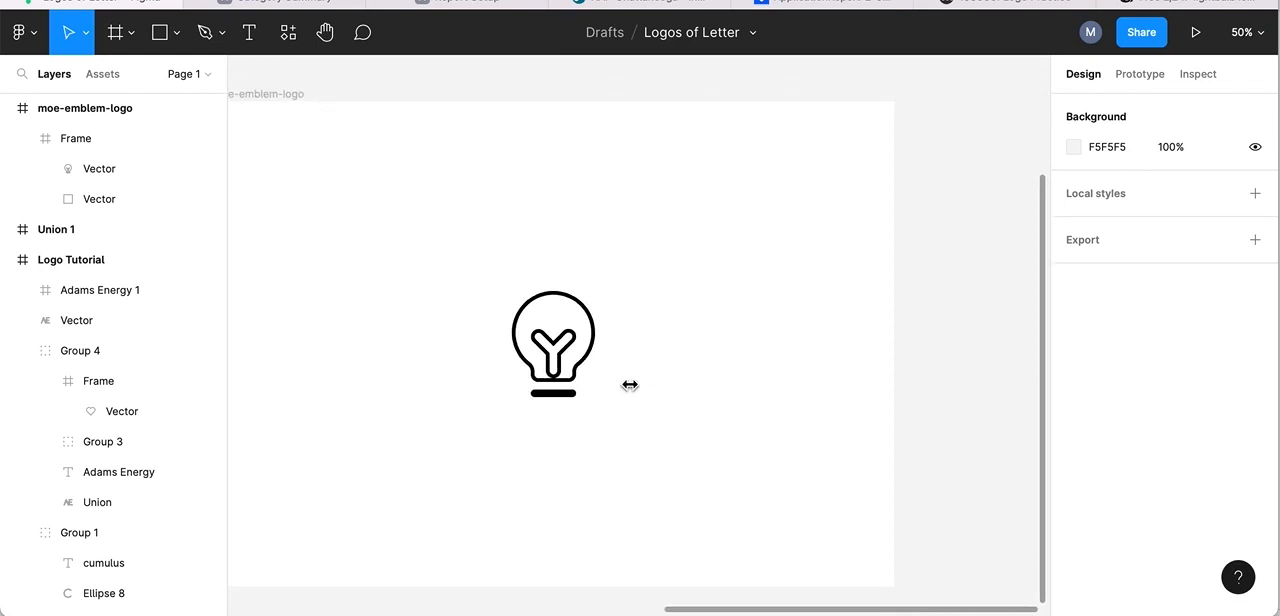
scroll(628, 386, left, 5)
scroll(628, 386, down, 2)
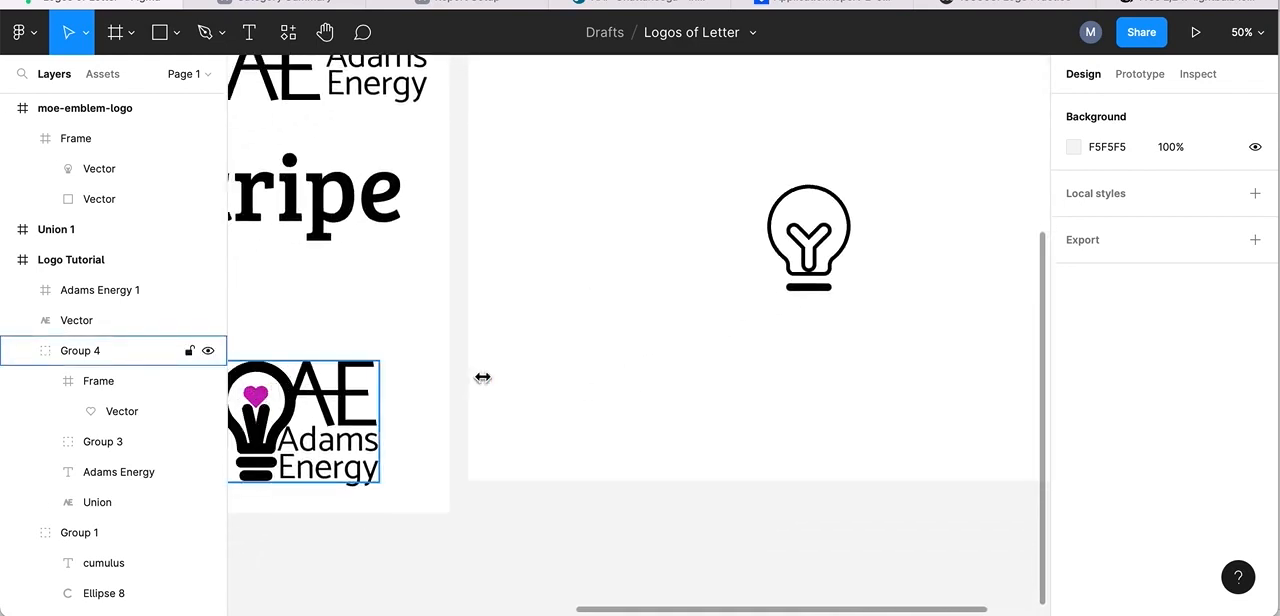
scroll(740, 354, right, 3)
scroll(740, 354, up, 2)
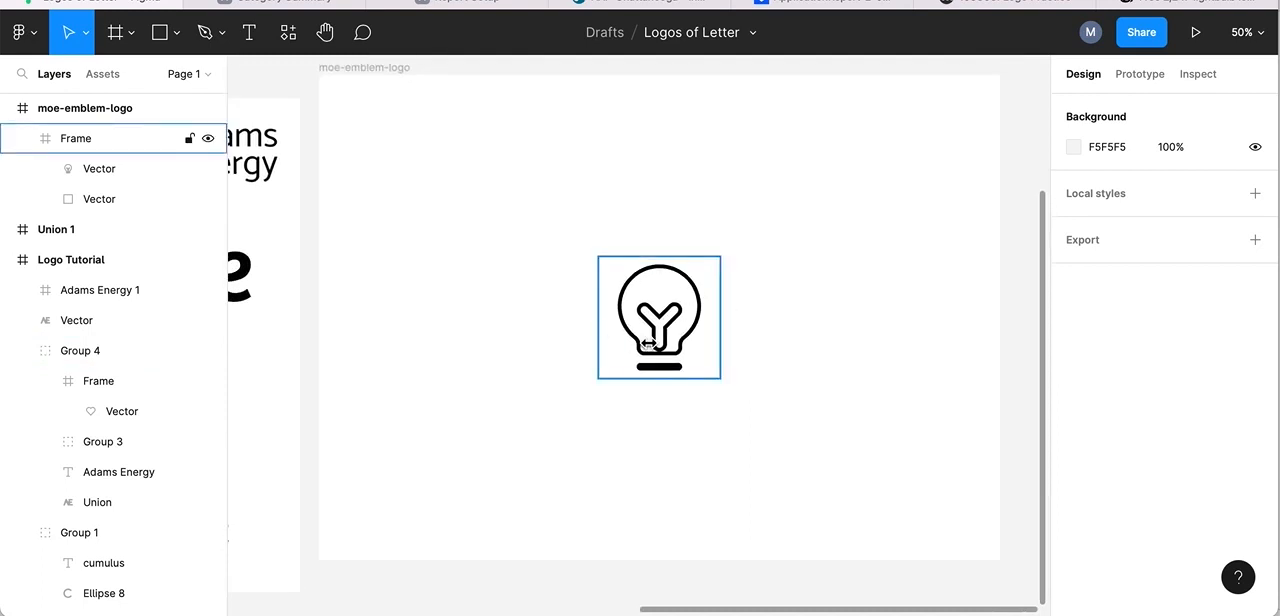
scroll(857, 334, right, 2)
scroll(857, 334, up, 2)
scroll(858, 333, right, 1)
scroll(858, 333, down, 2)
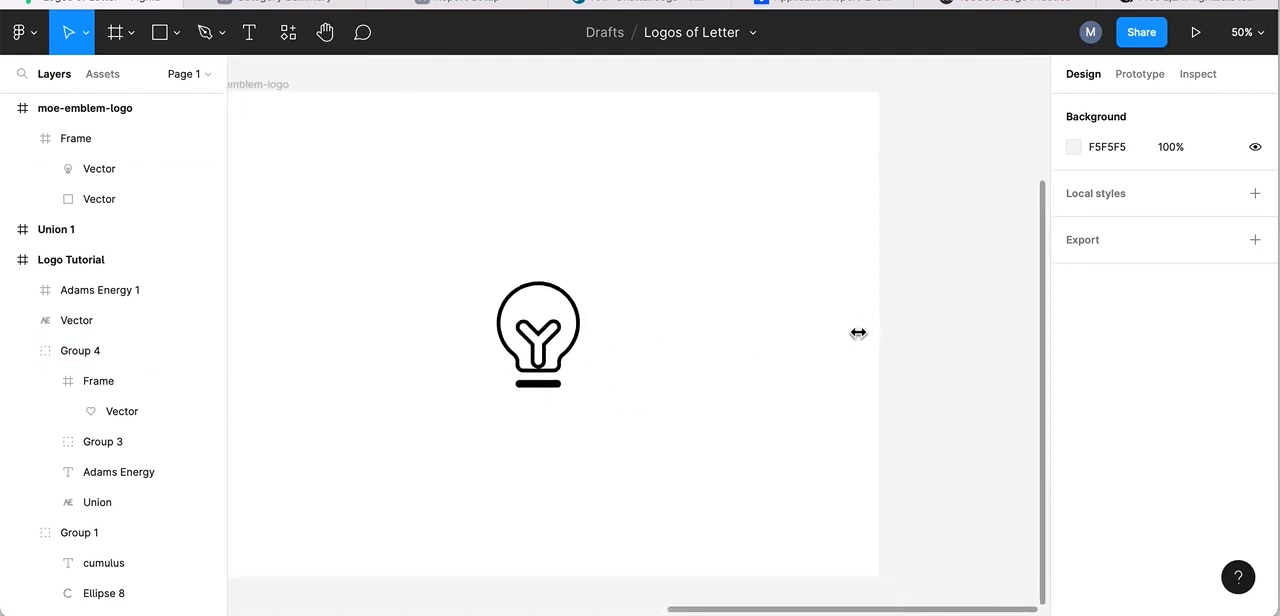
Switch to Iconfinder and search the free icons for "heart".
click(1090, 32)
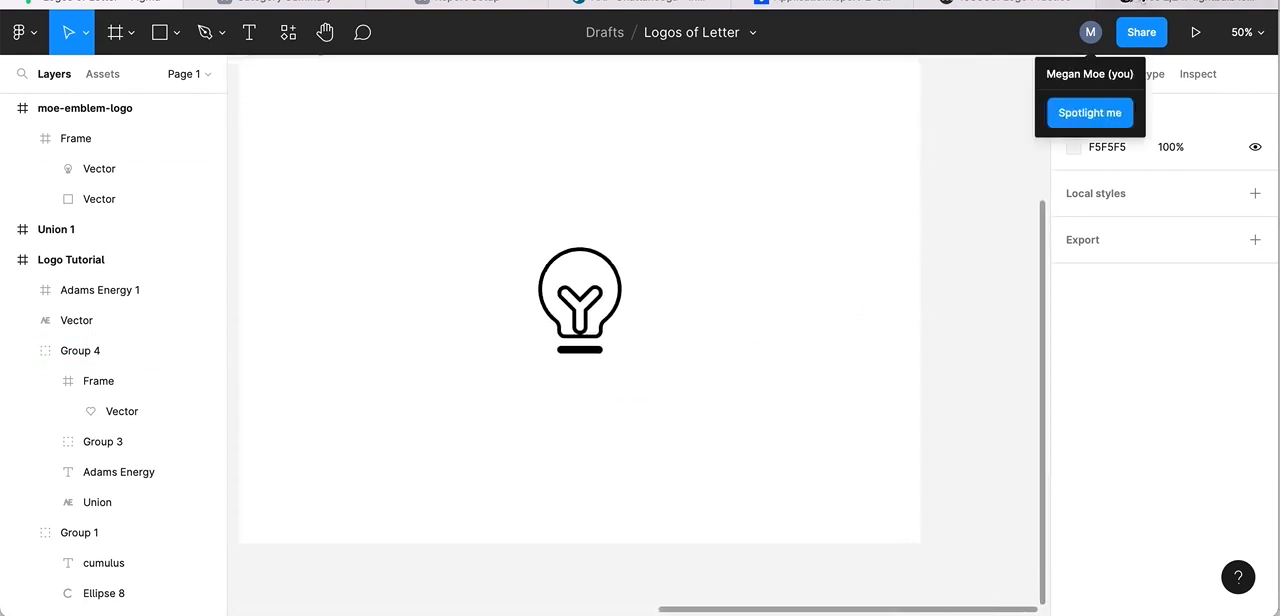
click(1197, 5)
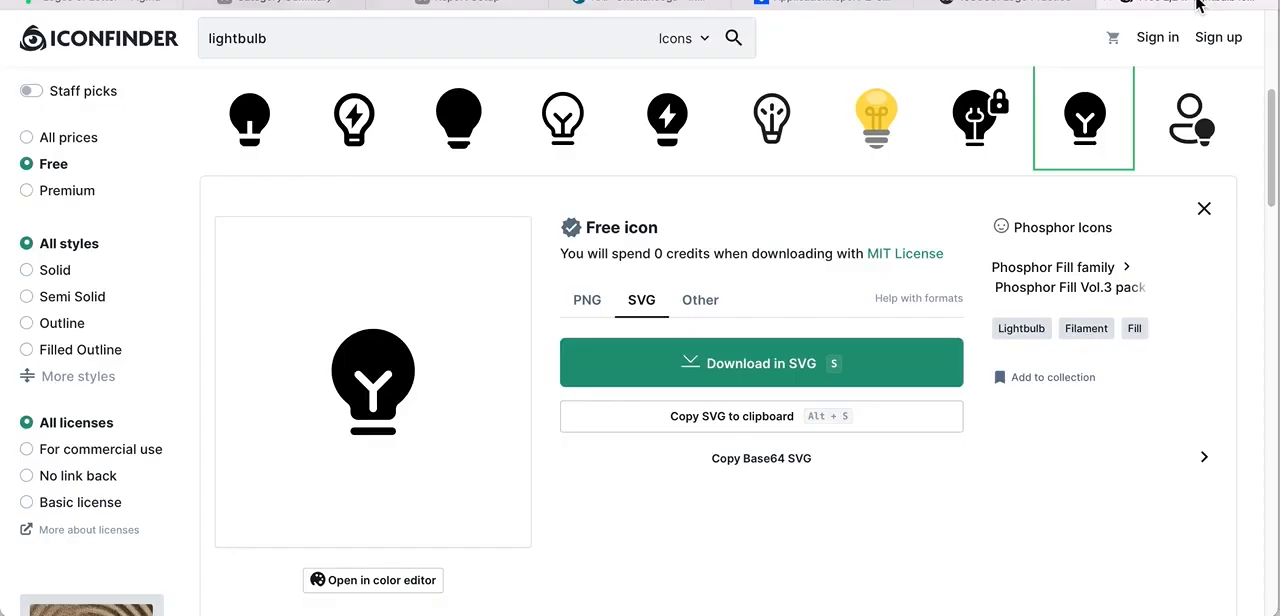
drag(296, 38, 130, 45)
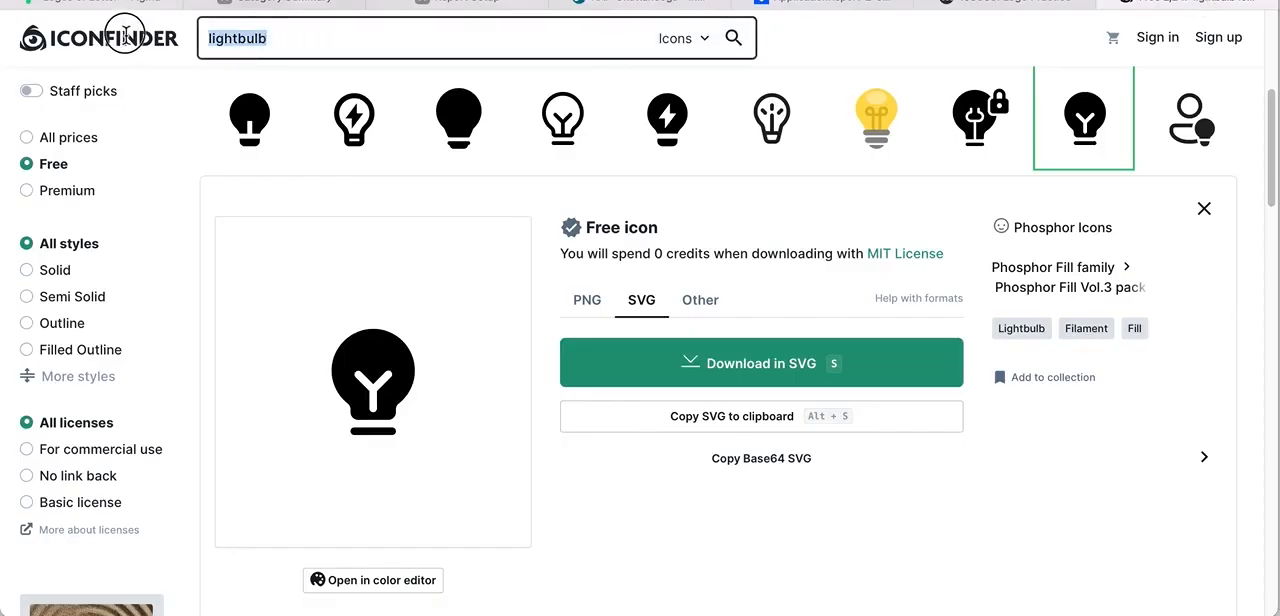
text(heart)
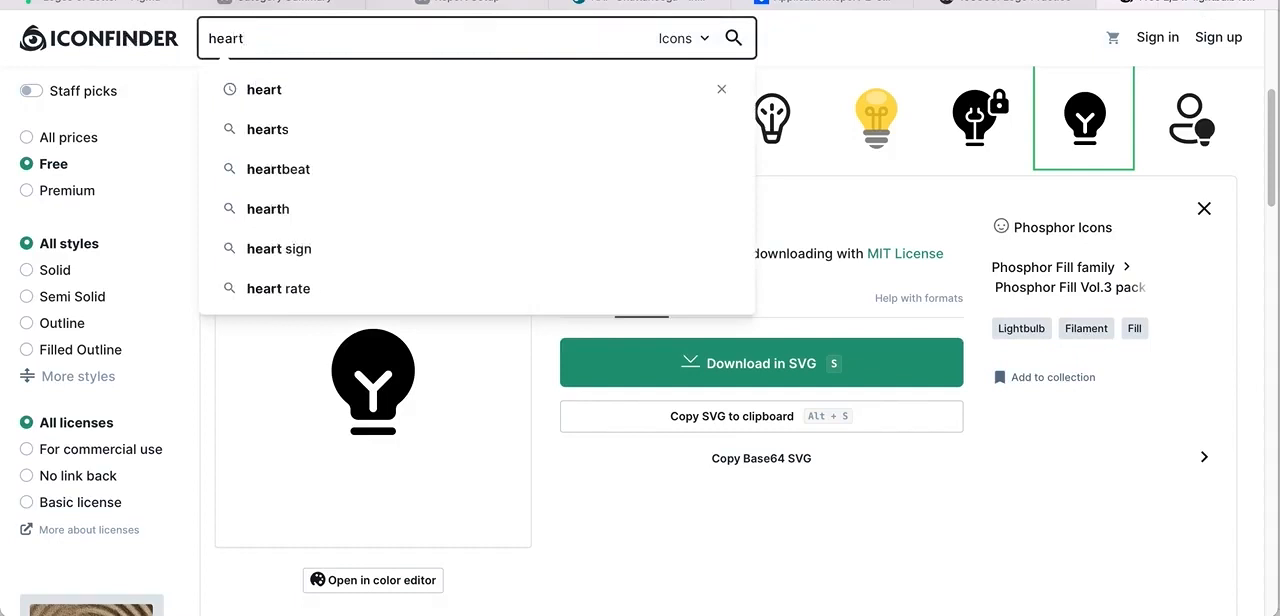
key(Return)
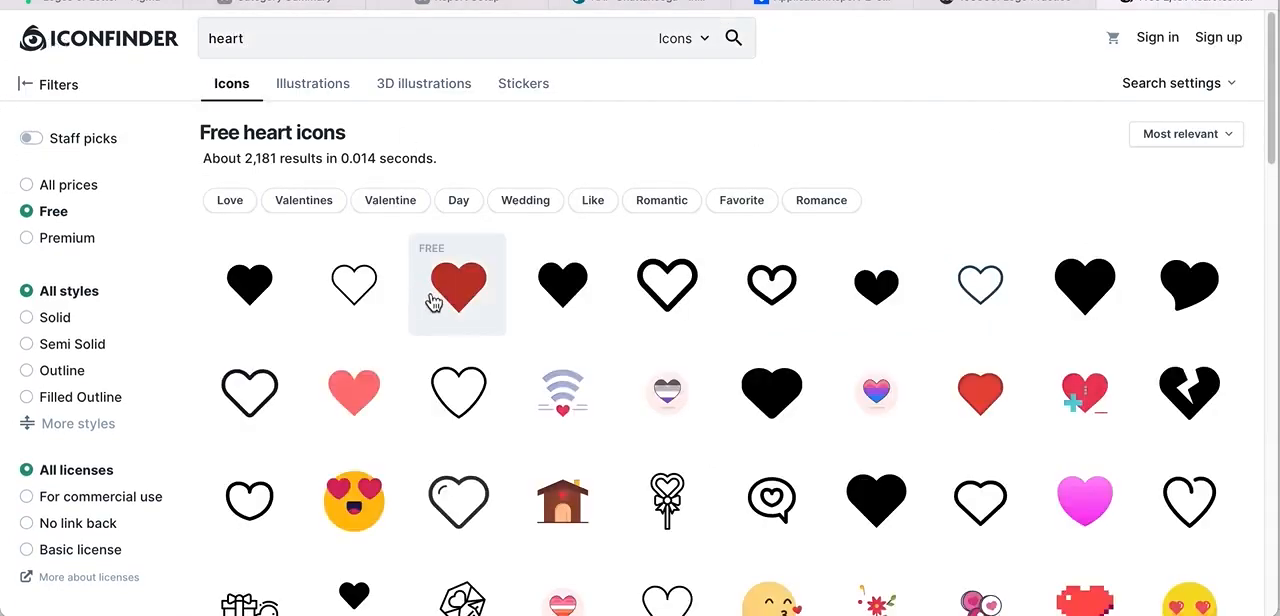
Copy the solid red heart icon as SVG and paste it into the emblem-logo frame in Figma.
click(463, 295)
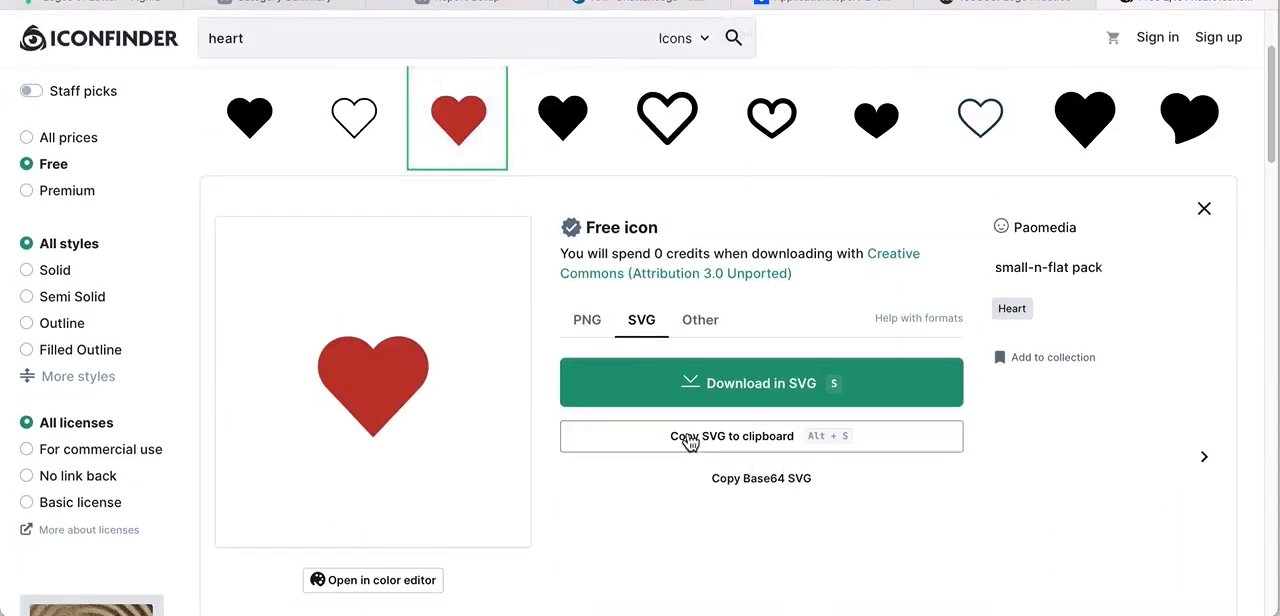
click(689, 440)
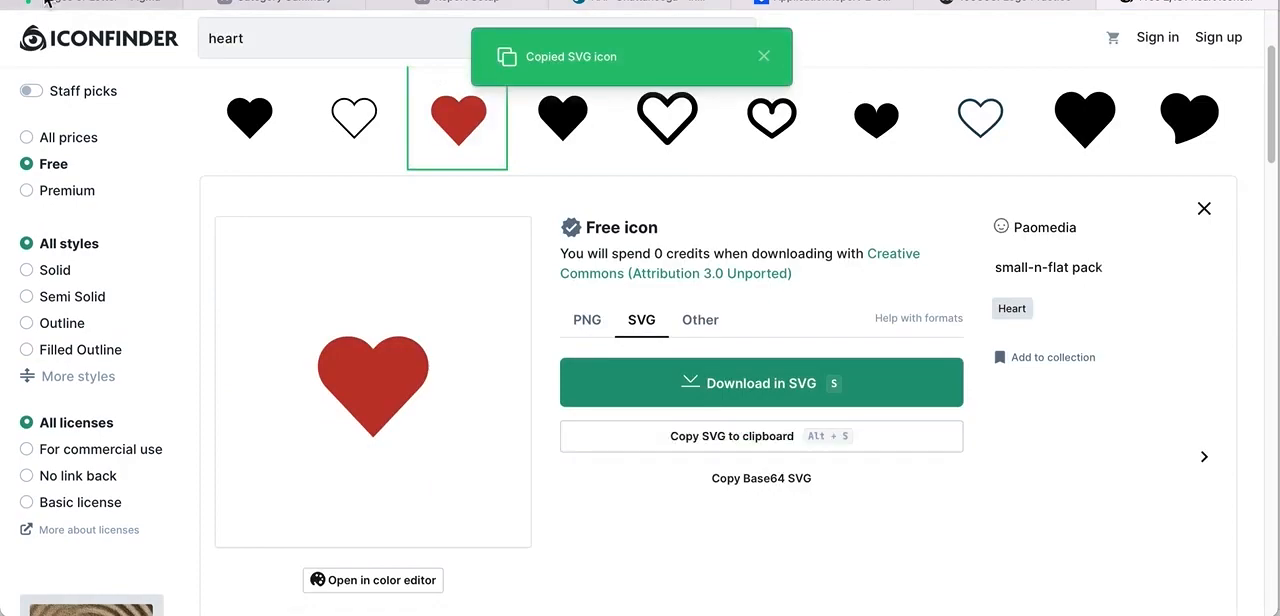
click(78, 4)
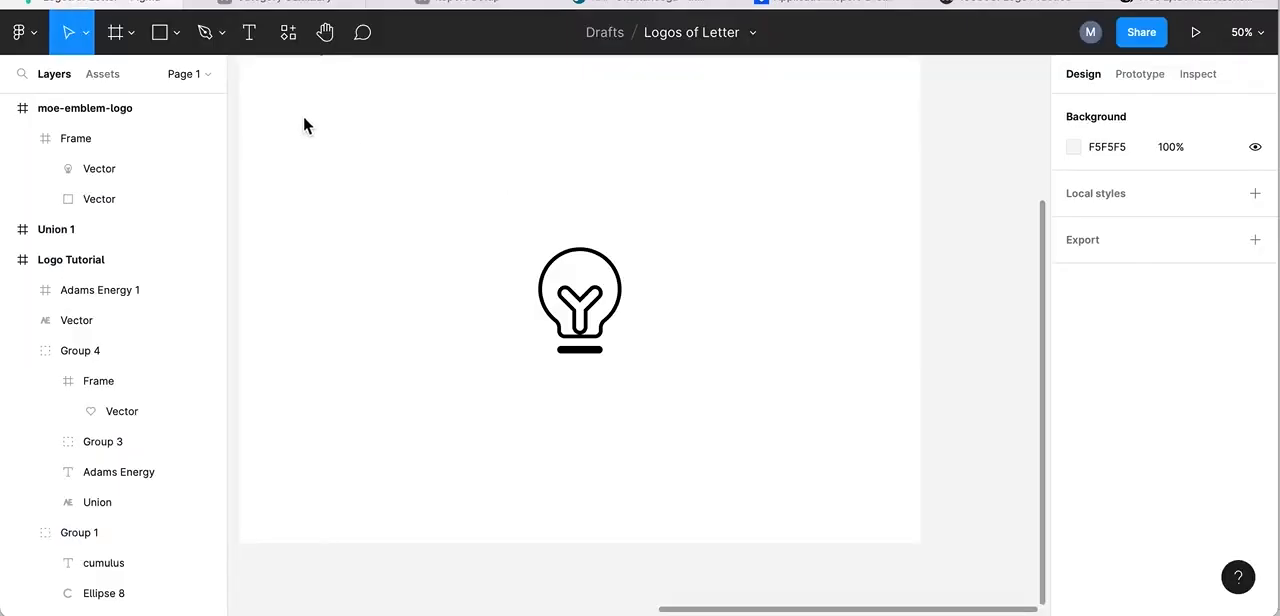
scroll(303, 120, up, 3)
click(282, 192)
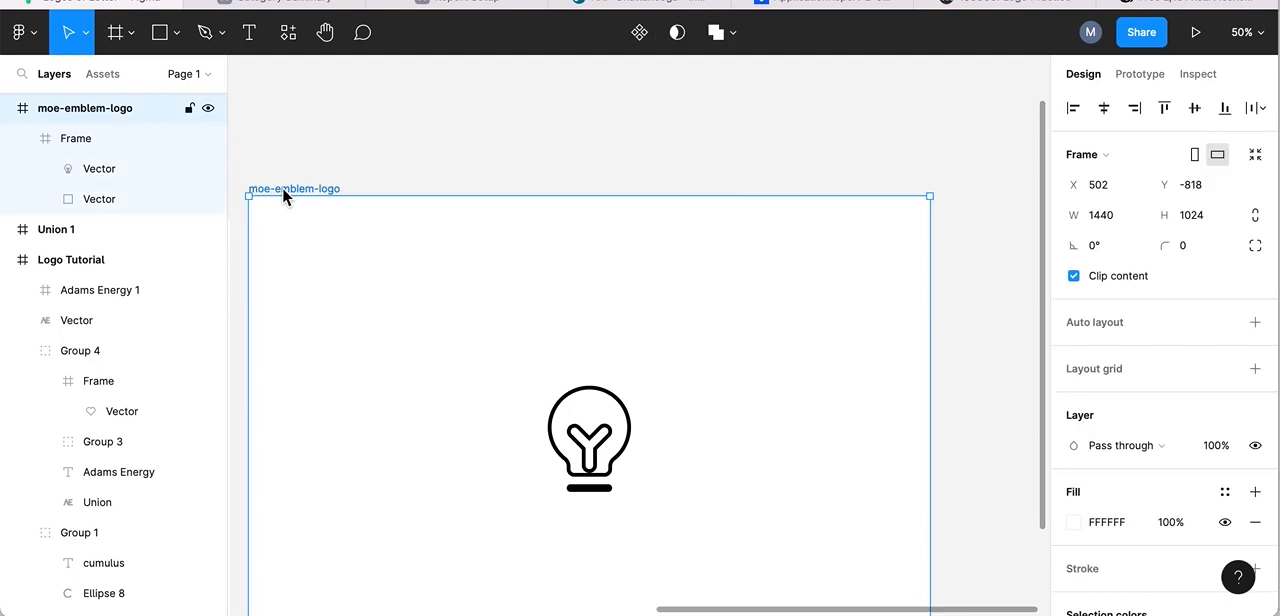
key(ctrl+v)
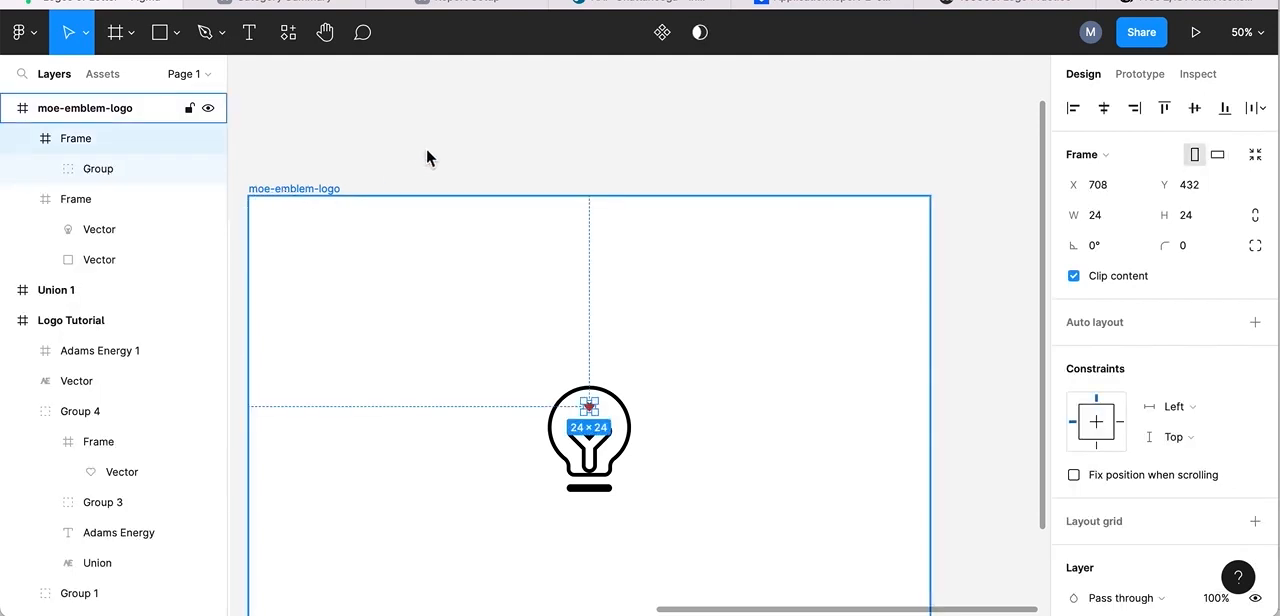
click(728, 271)
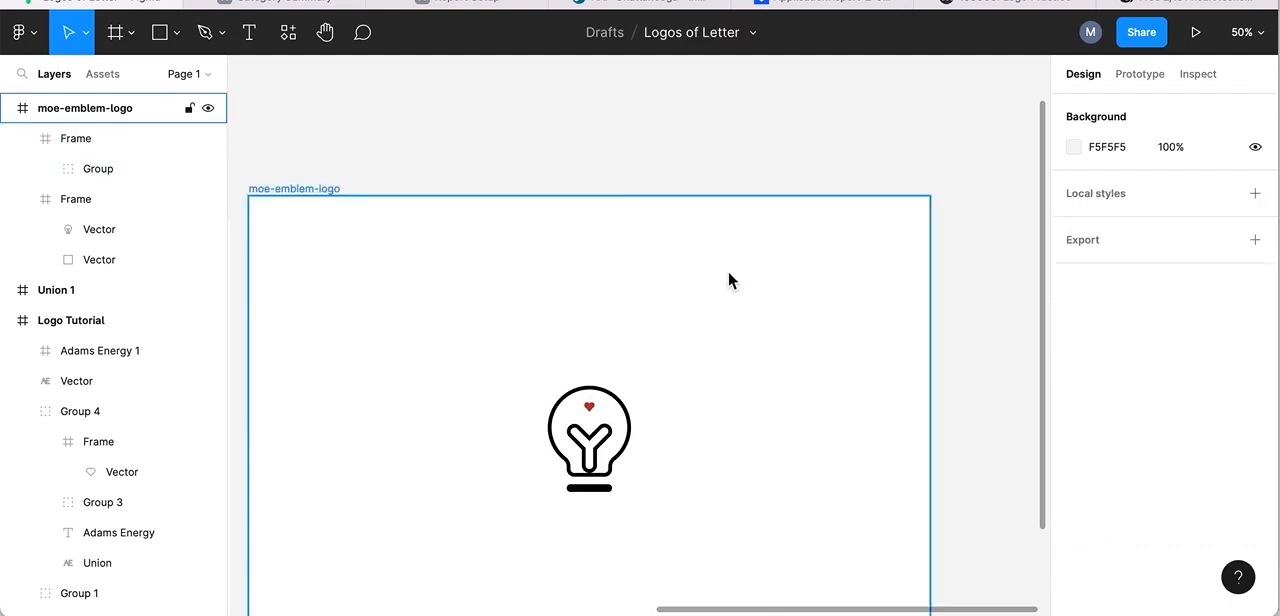
key(ctrl+v)
drag(646, 341, 679, 367)
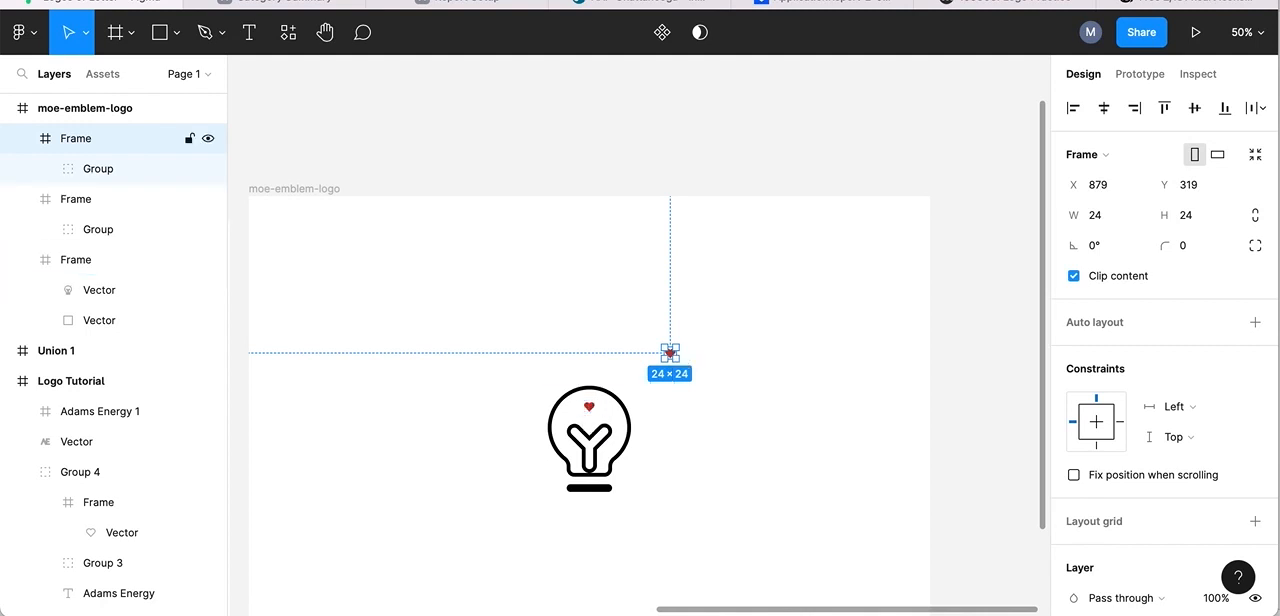
key(Delete)
Lock the proportions of the heart's frame inside the bulb and enlarge it to 59 × 59.
click(591, 409)
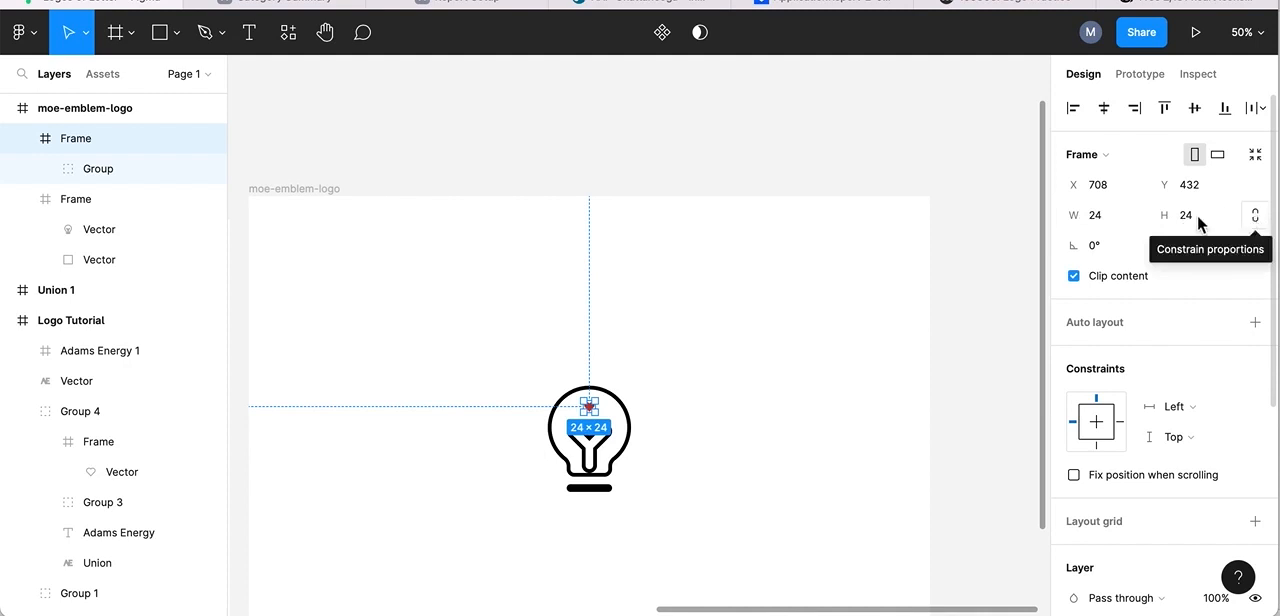
click(1256, 216)
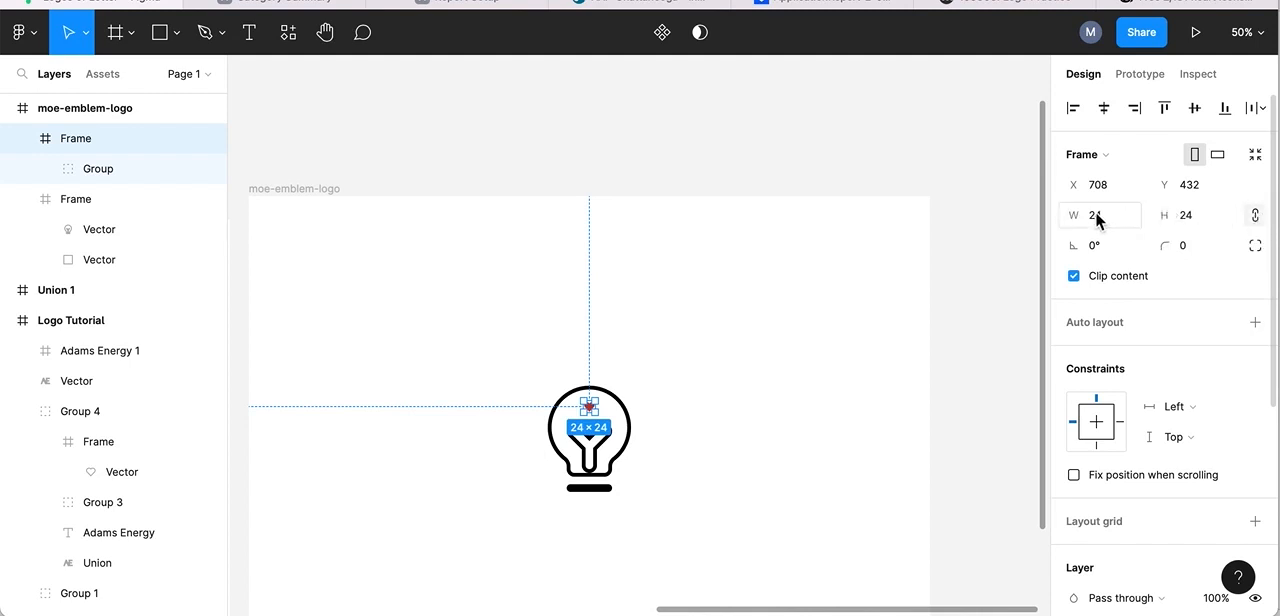
drag(1074, 215, 1140, 218)
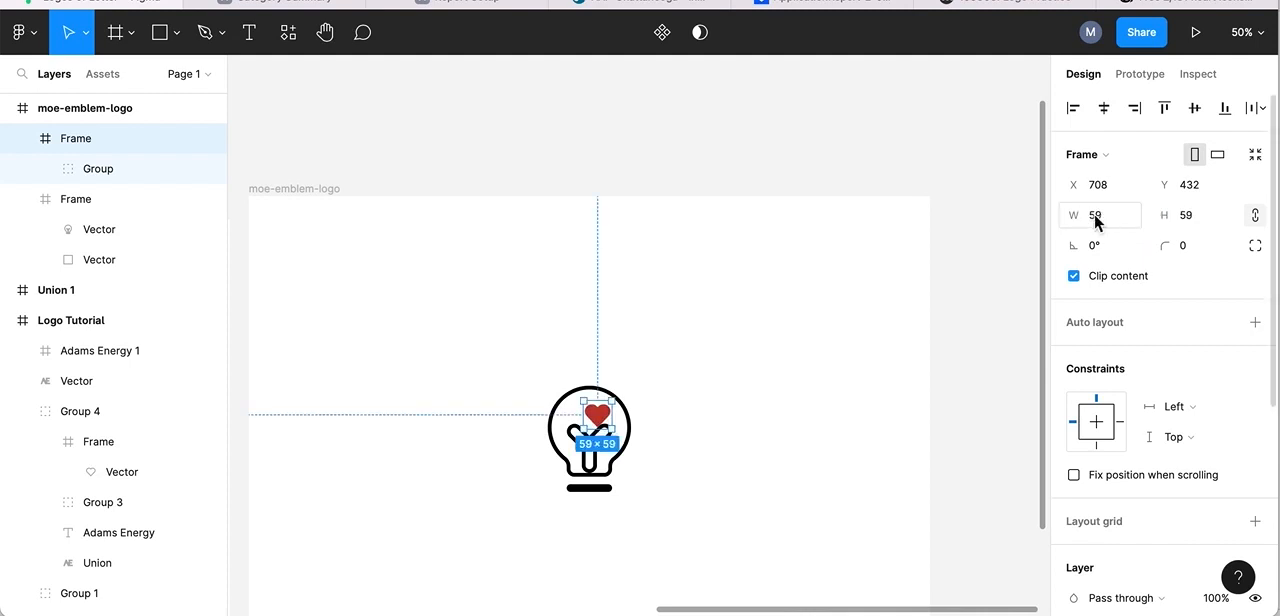
Try stretching the heart's frame to a width of 160 with its proportions unlocked, and undo the stretch.
click(1257, 216)
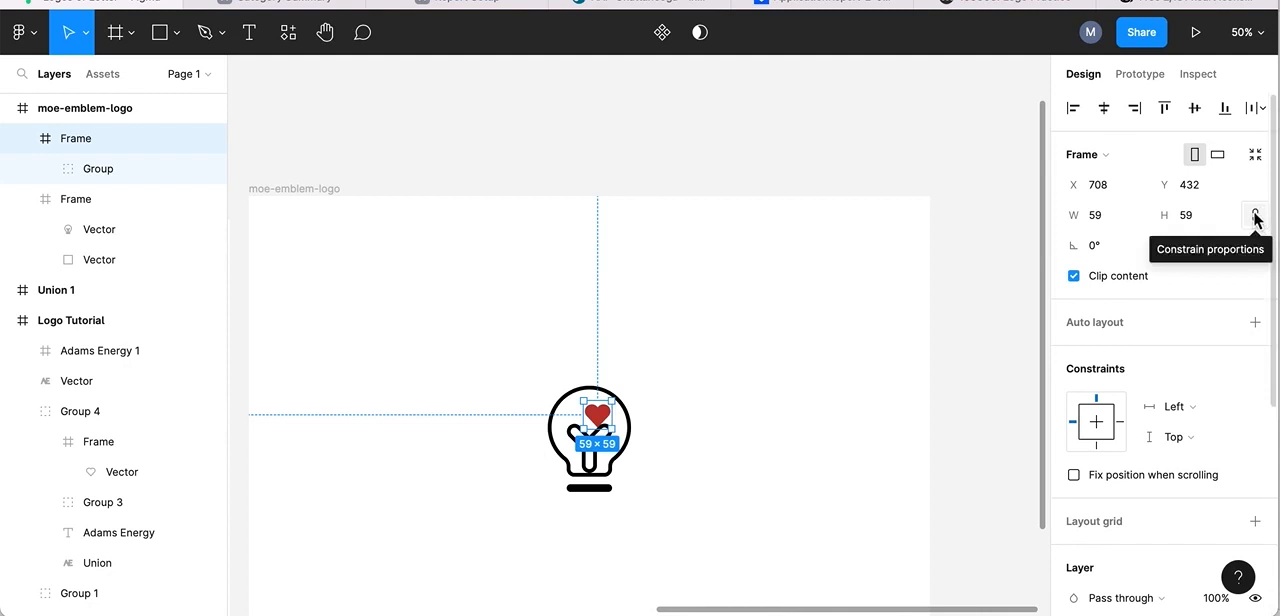
click(1257, 218)
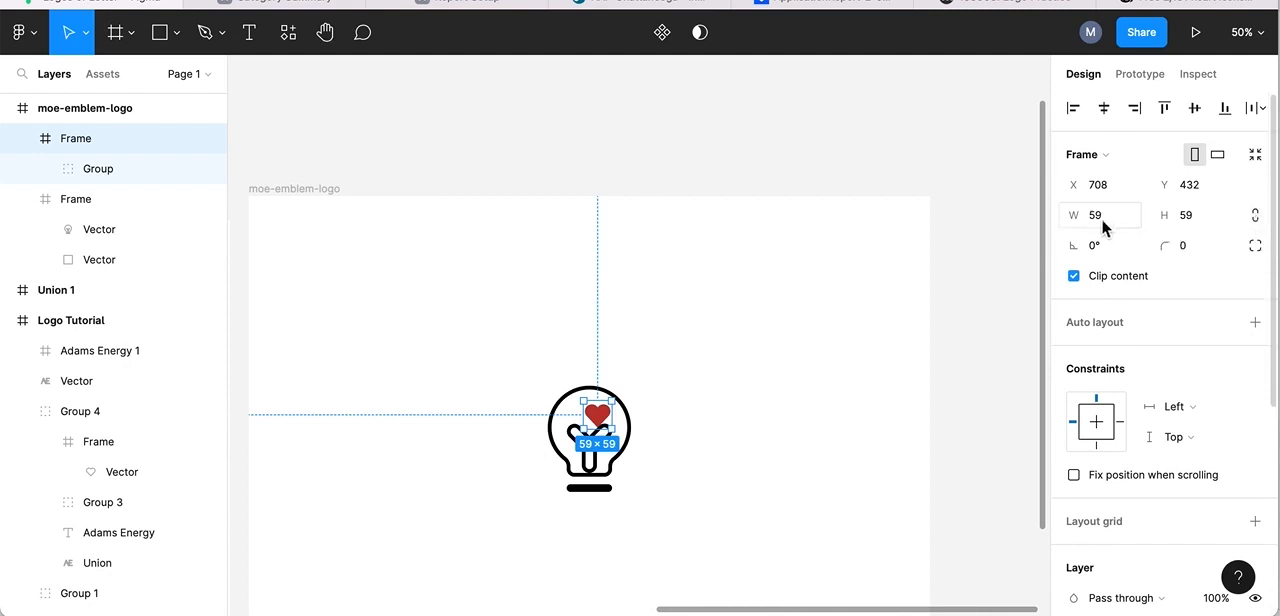
drag(1080, 218, 1275, 233)
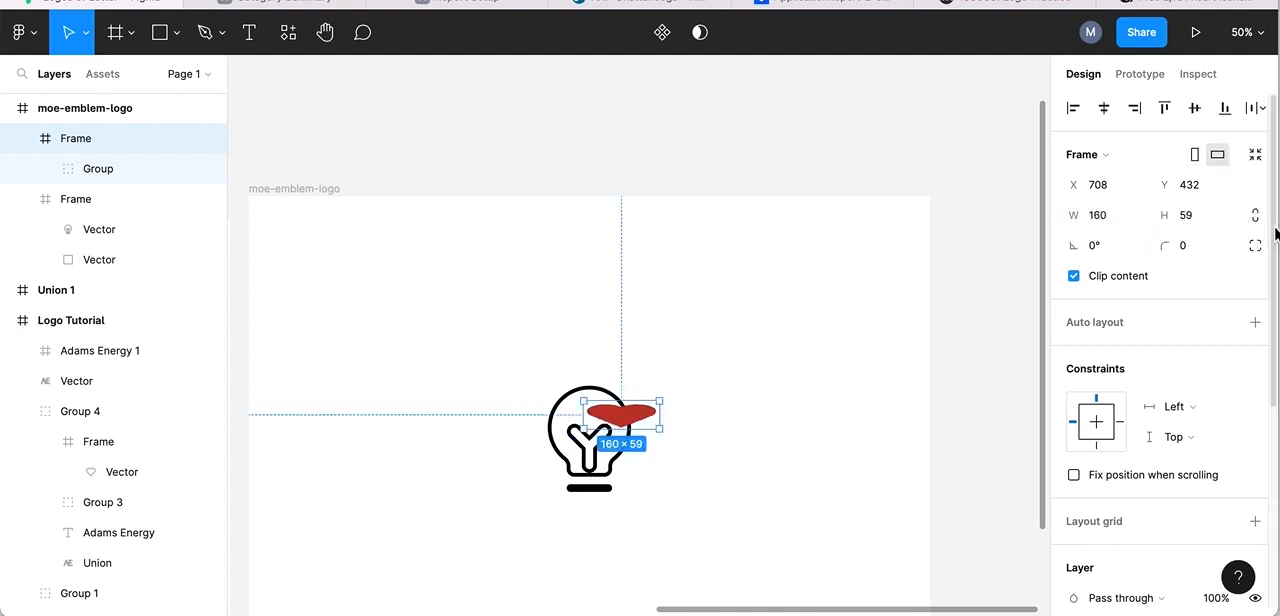
key(ctrl+z)
Center the 60 × 60 heart horizontally inside the lightbulb and lower it into the V of the filament.
drag(597, 416, 587, 417)
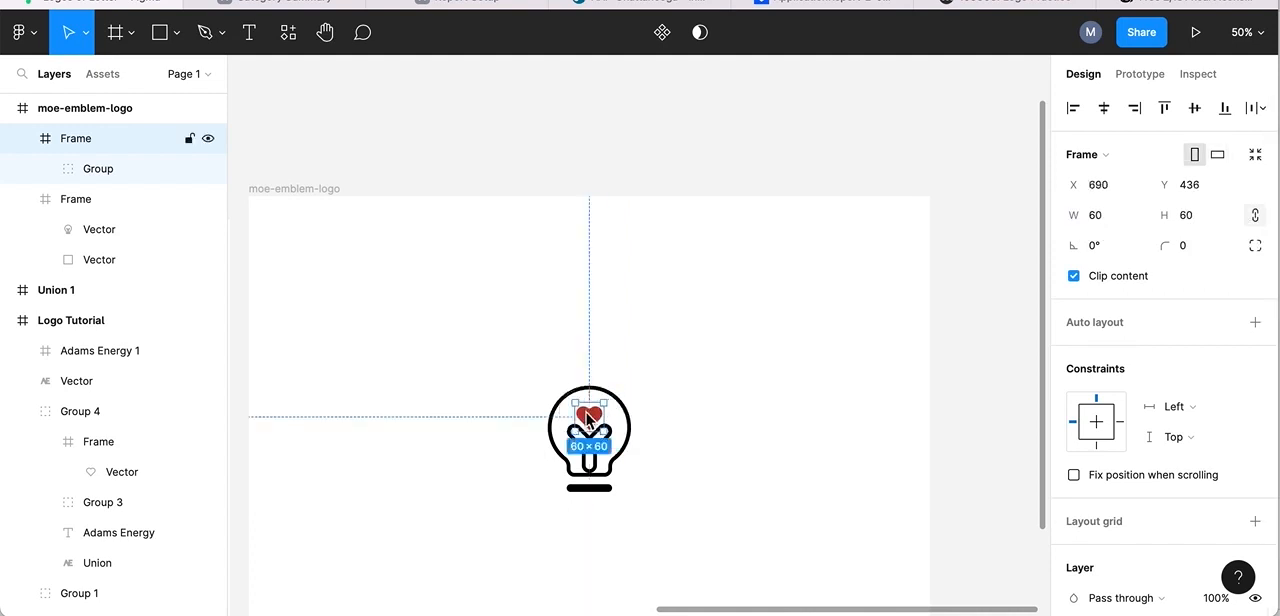
click(1262, 38)
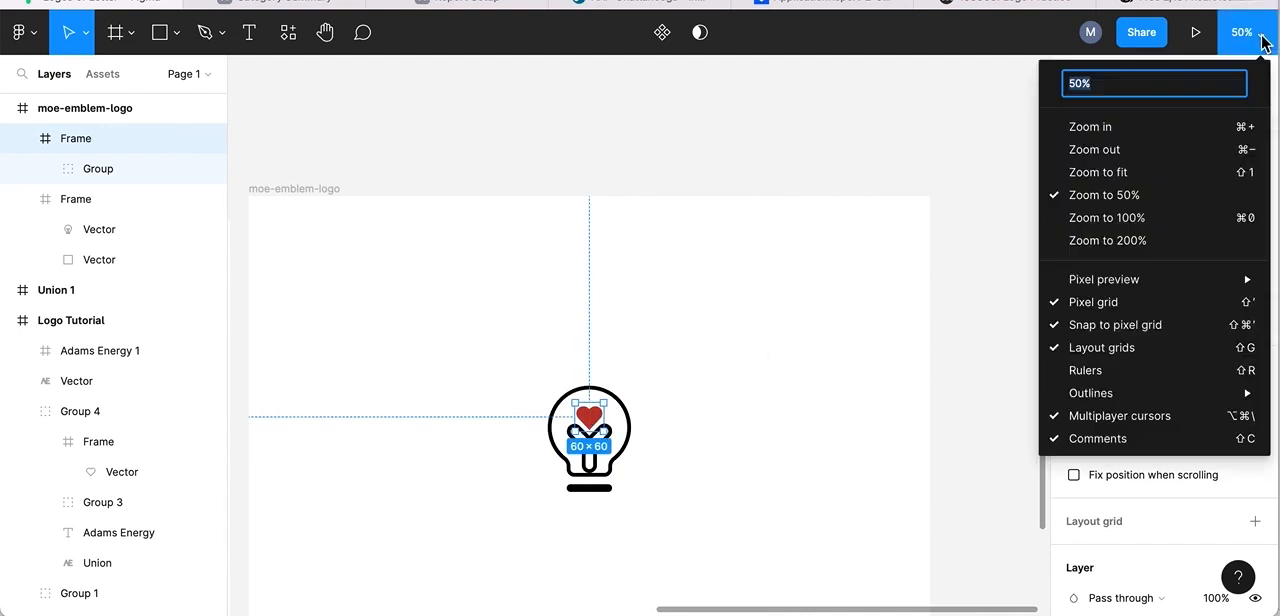
click(1090, 127)
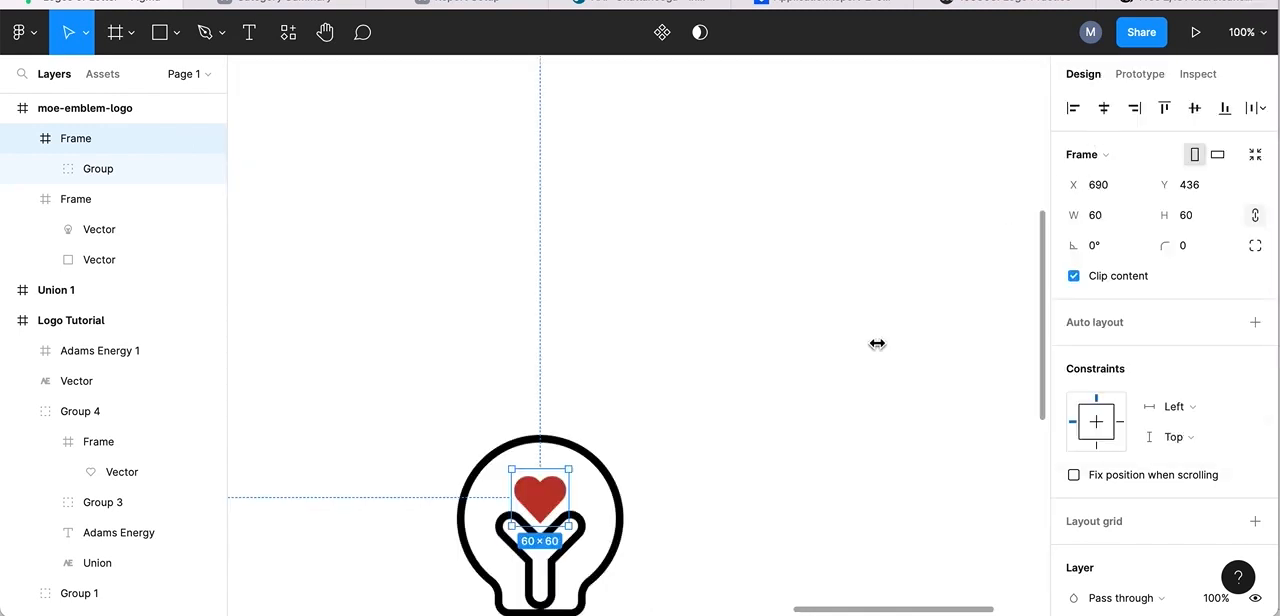
scroll(877, 343, down, 5)
drag(582, 206, 581, 221)
click(800, 187)
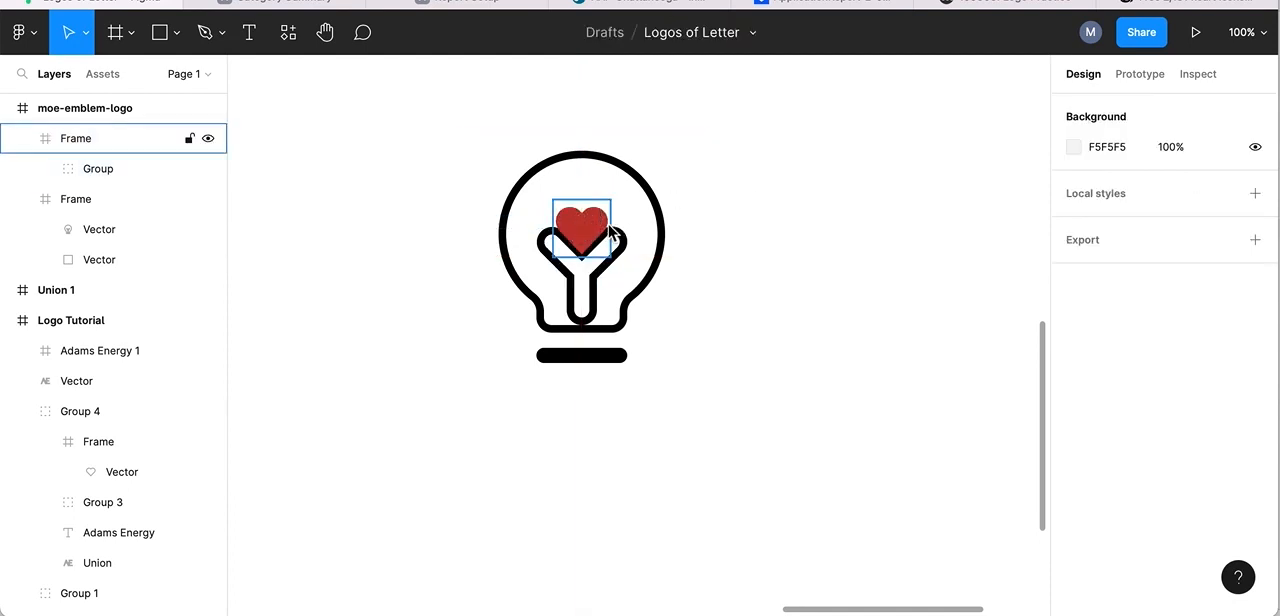
Raise the heart above the filament to Y 438 and compare it with the finished Adams Energy logo in the neighbouring frame.
drag(593, 231, 589, 207)
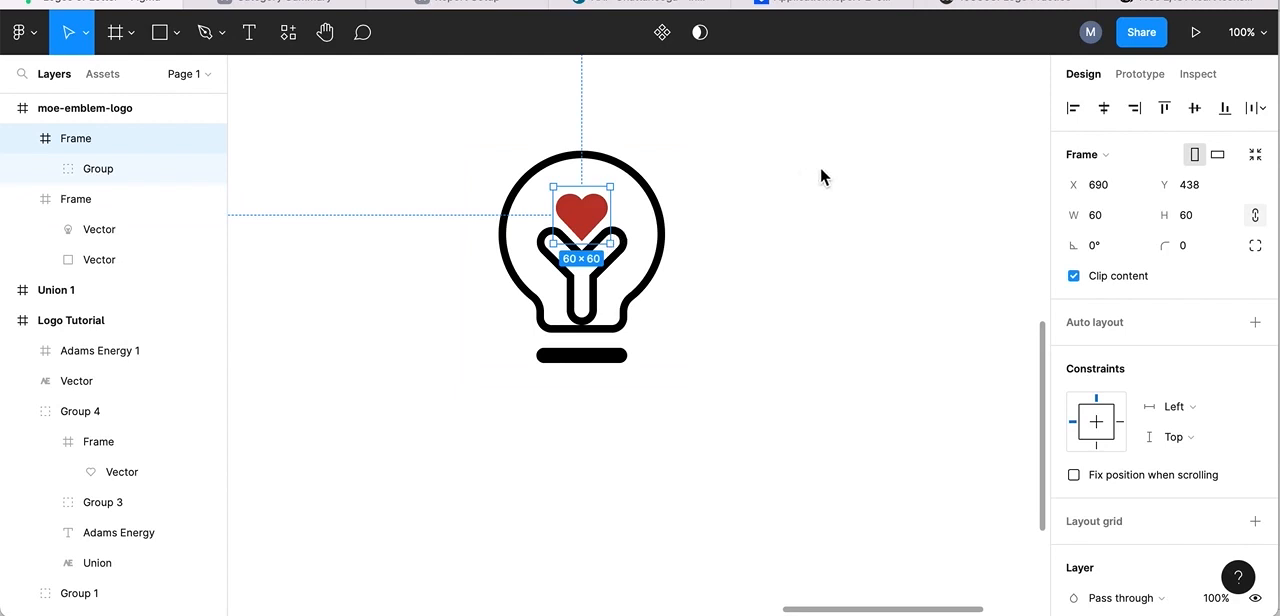
scroll(756, 258, left, 15)
scroll(756, 258, down, 5)
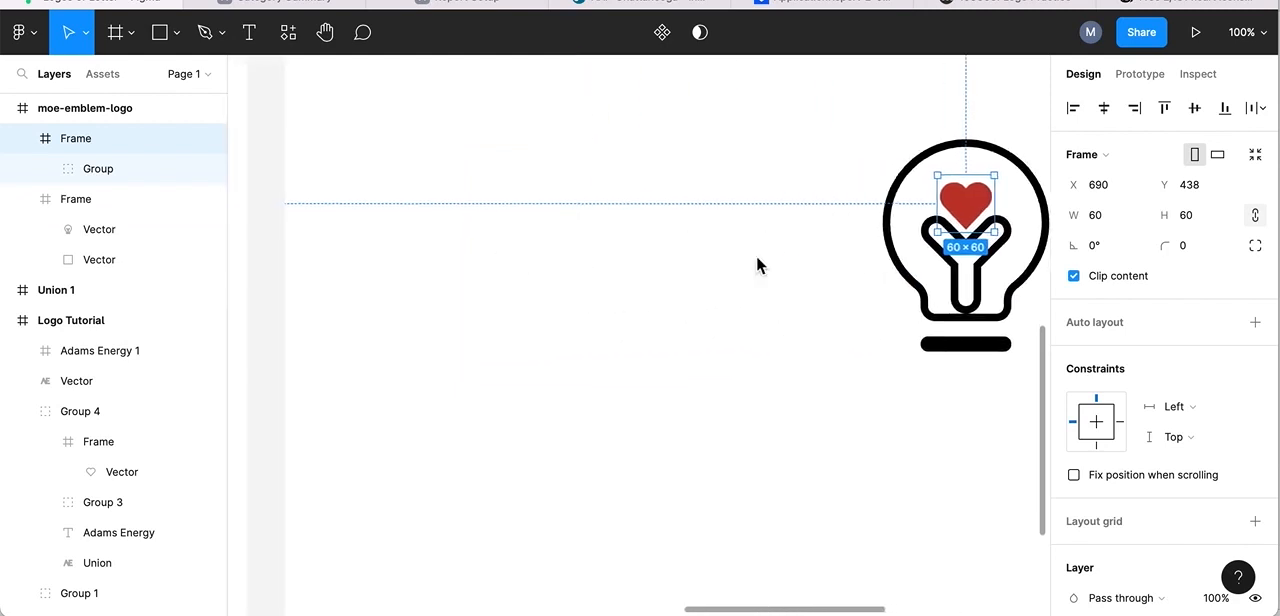
scroll(756, 266, right, 15)
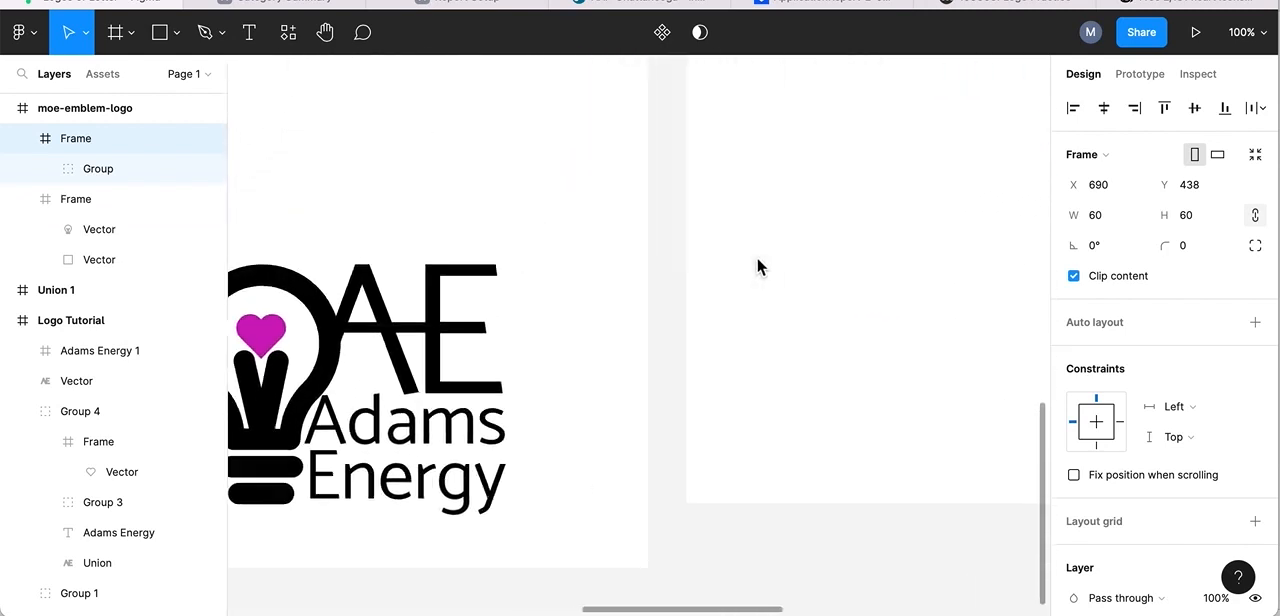
scroll(756, 266, up, 2)
scroll(756, 266, left, 1)
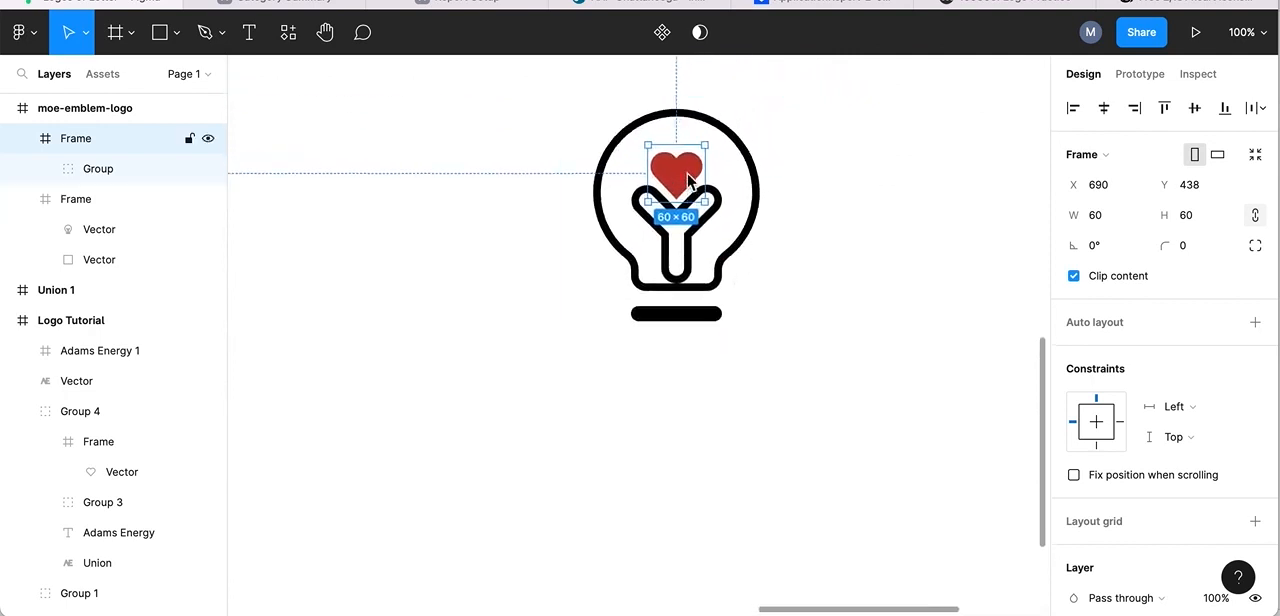
Lower the heart into the V of the filament at X 690, Y 451.
drag(684, 172, 685, 187)
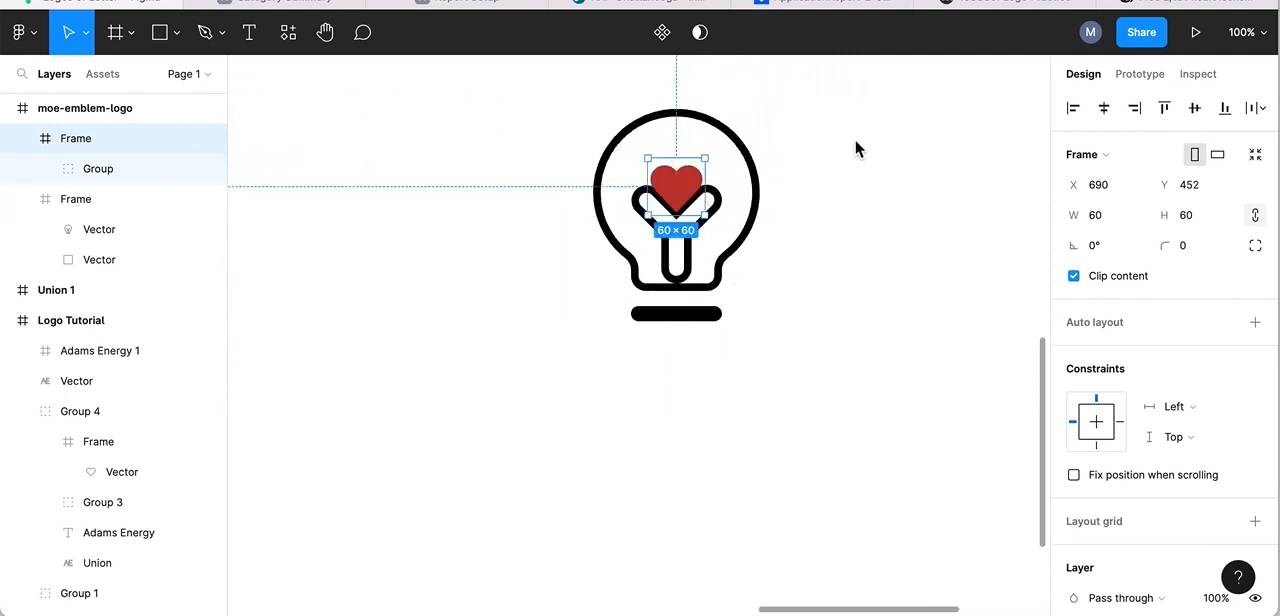
key(Up)
key(Up)
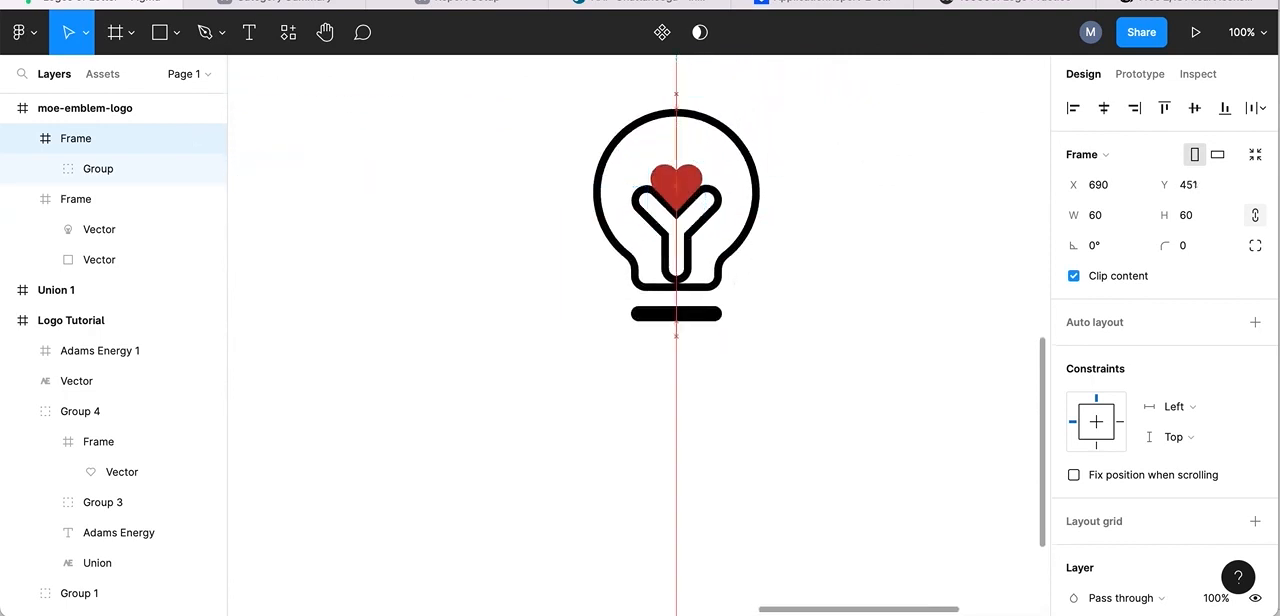
click(801, 131)
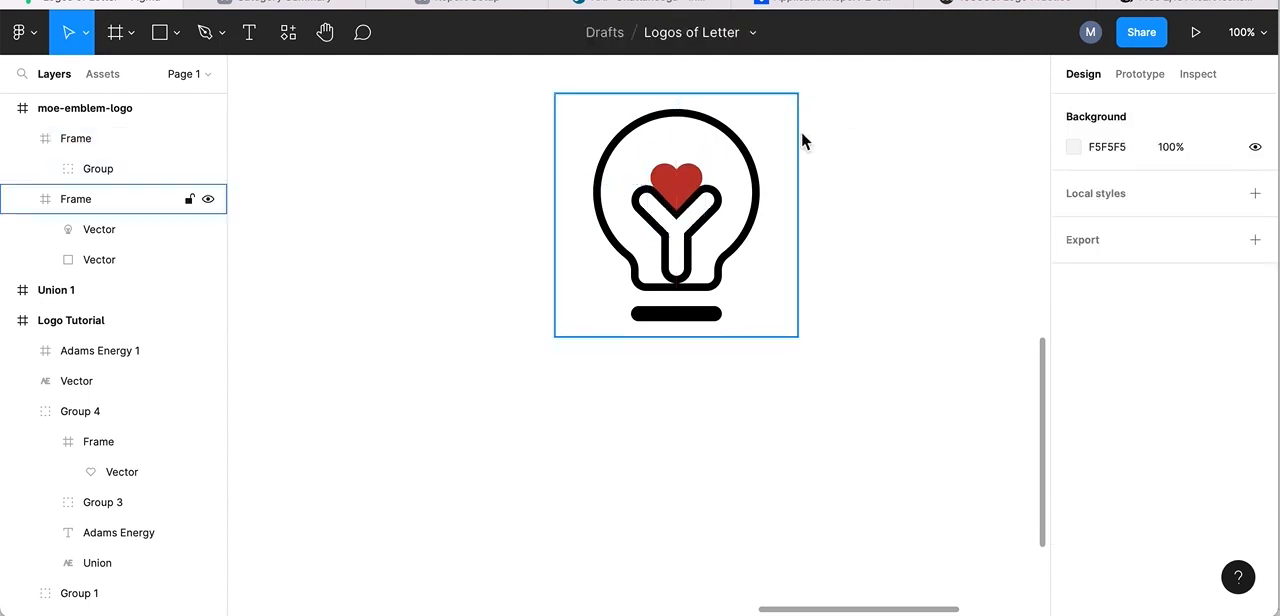
Move the AE lettermark and the Adams Energy wordmark from the Logo Tutorial frame into the moe-emblem-logo frame.
scroll(914, 214, up, 1)
scroll(914, 214, right, 1)
scroll(910, 213, up, 1)
scroll(910, 213, right, 1)
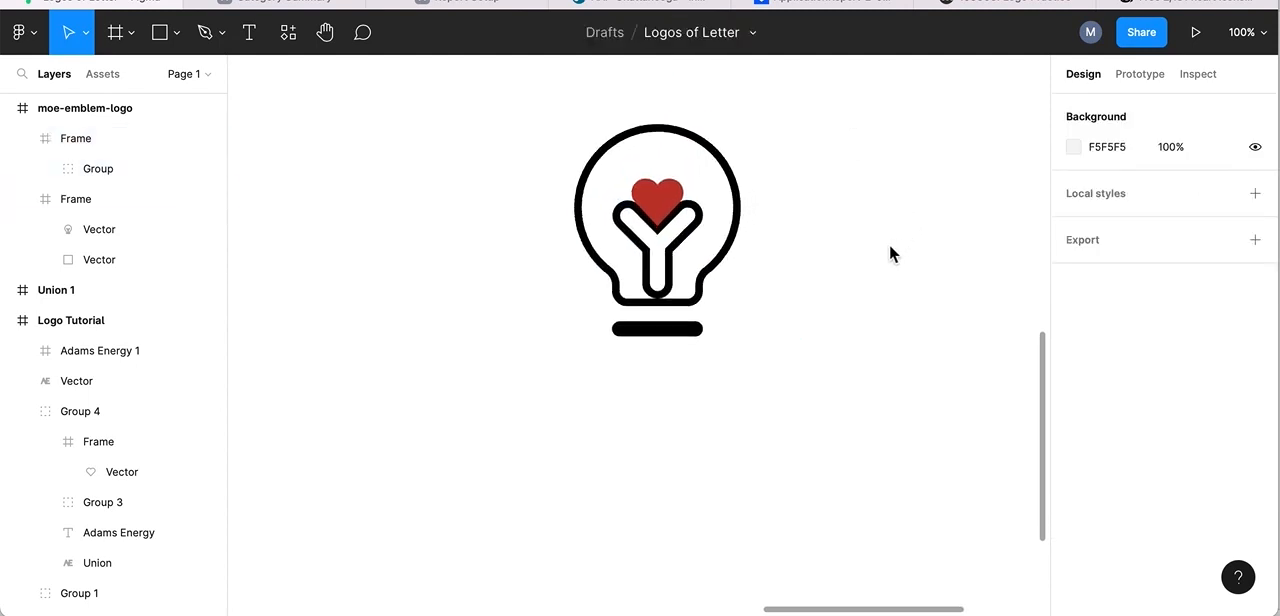
scroll(864, 284, down, 5)
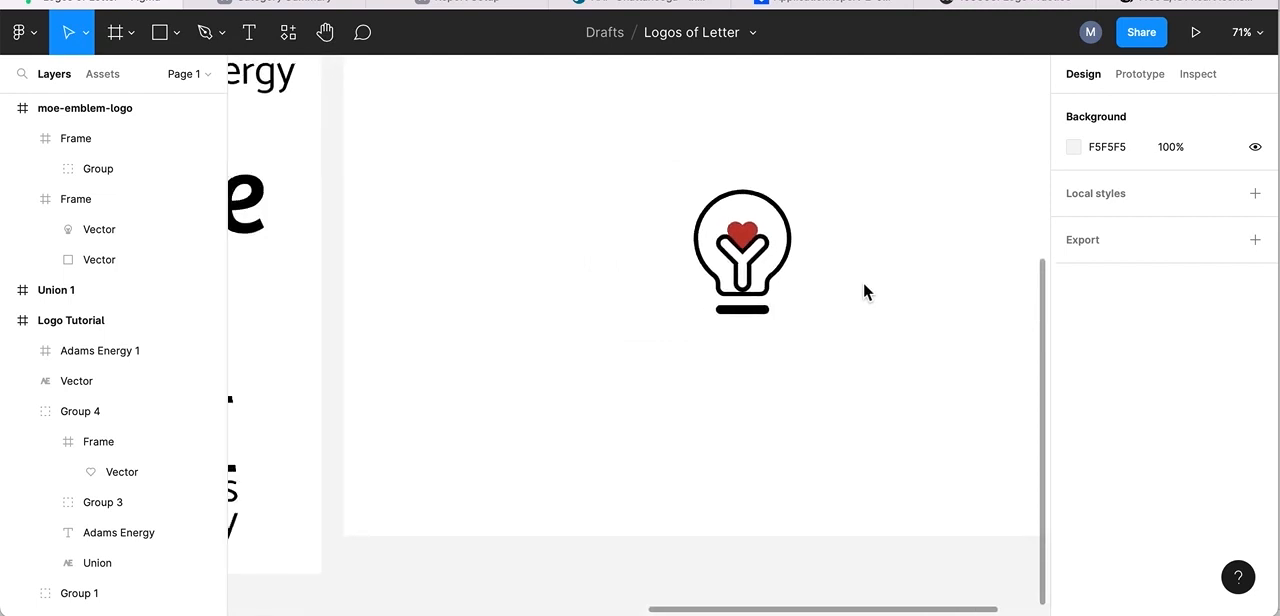
scroll(863, 281, up, 2)
scroll(863, 281, left, 8)
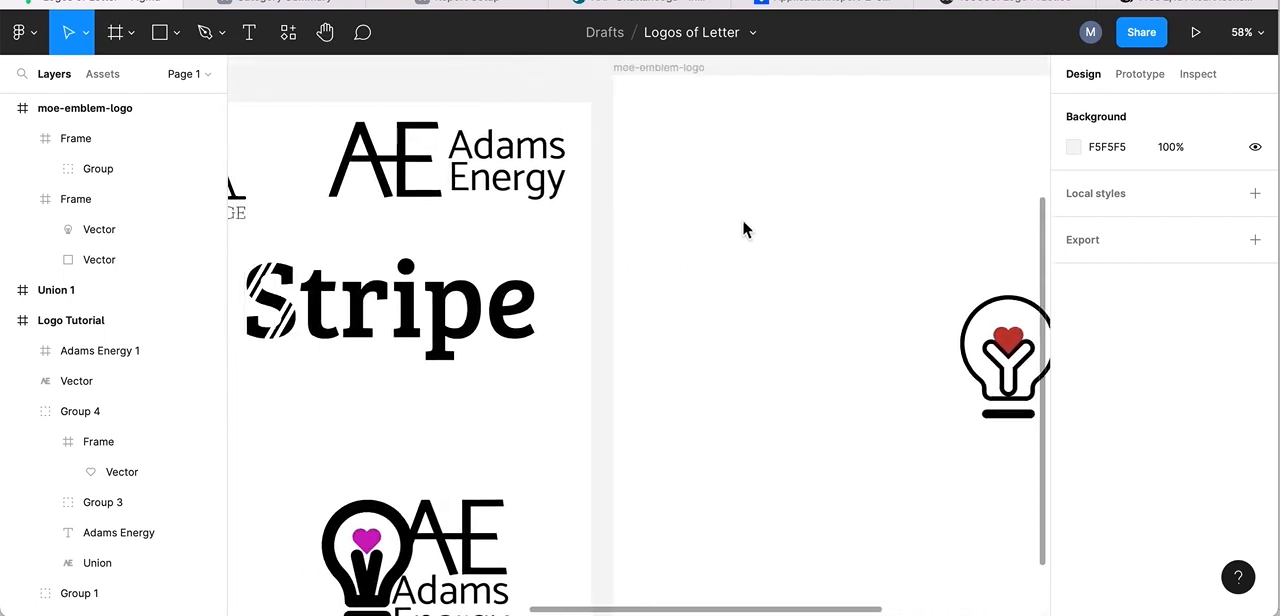
drag(378, 160, 964, 192)
drag(505, 160, 831, 290)
scroll(831, 290, right, 6)
scroll(831, 290, left, 2)
scroll(831, 290, down, 1)
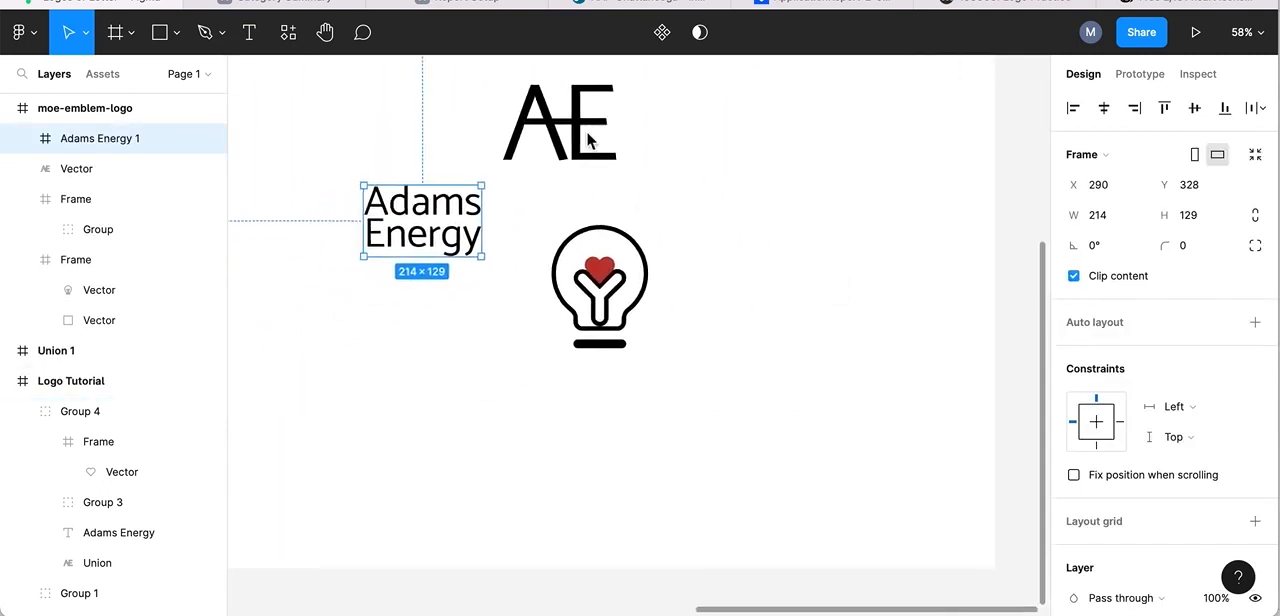
Place the AE lettermark directly to the right of the lightbulb and the Adams Energy wordmark beneath it at X 824, Y 548.
drag(588, 141, 696, 261)
drag(410, 210, 700, 331)
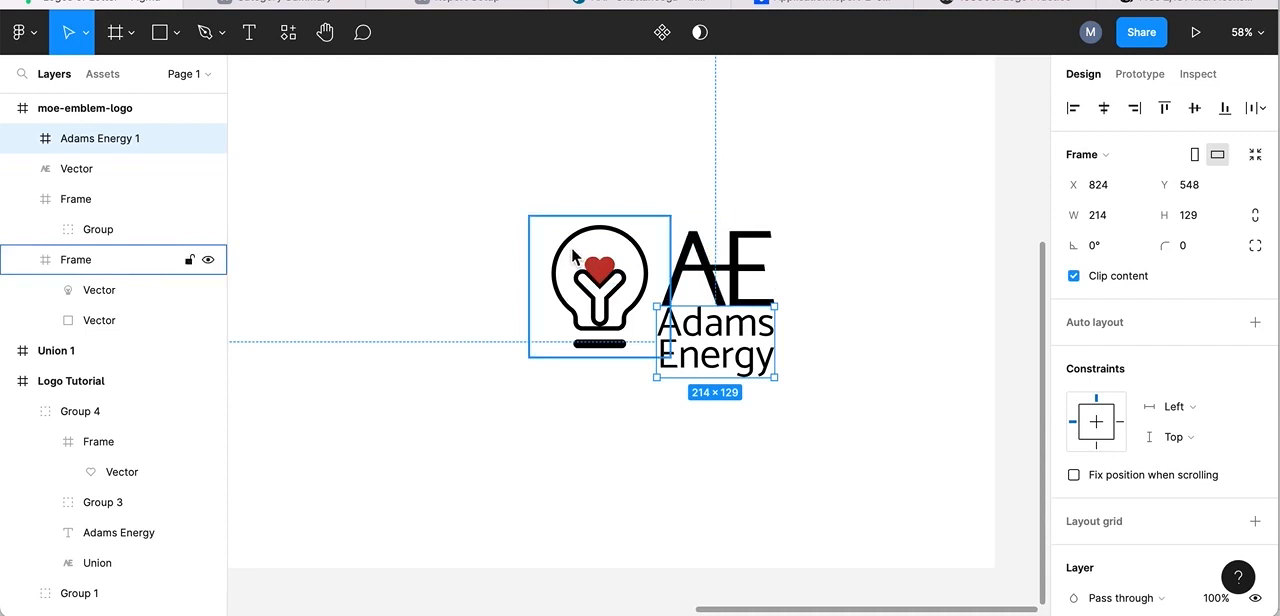
click(392, 208)
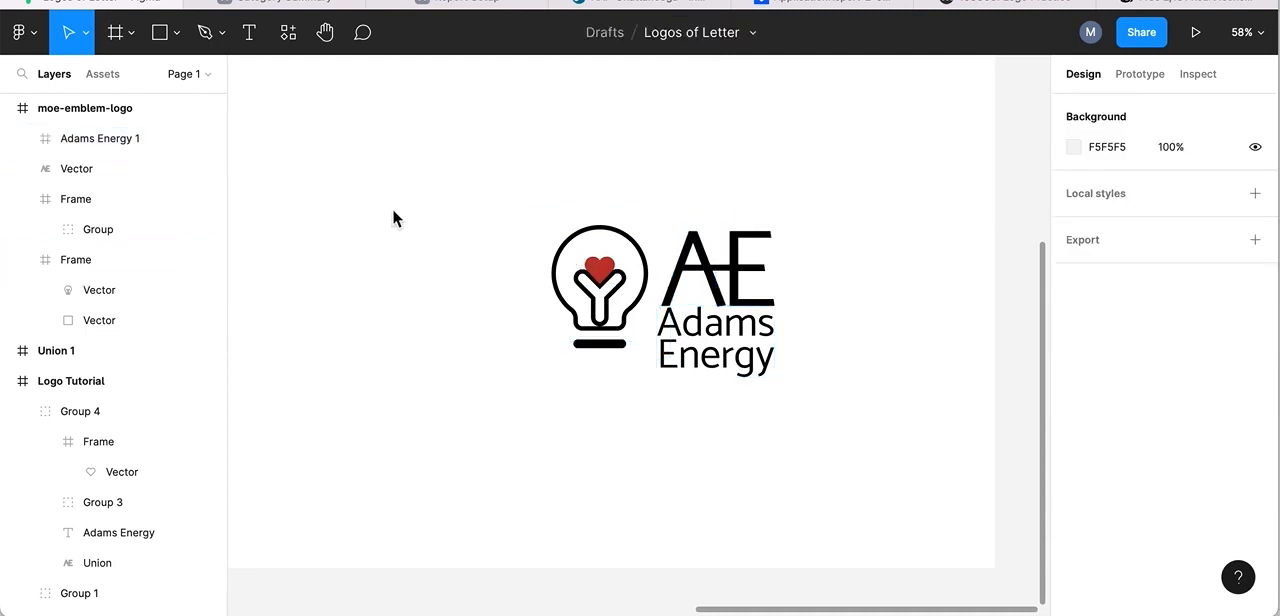
Rename the lightbulb's vector layer as "Lightbulb".
click(570, 262)
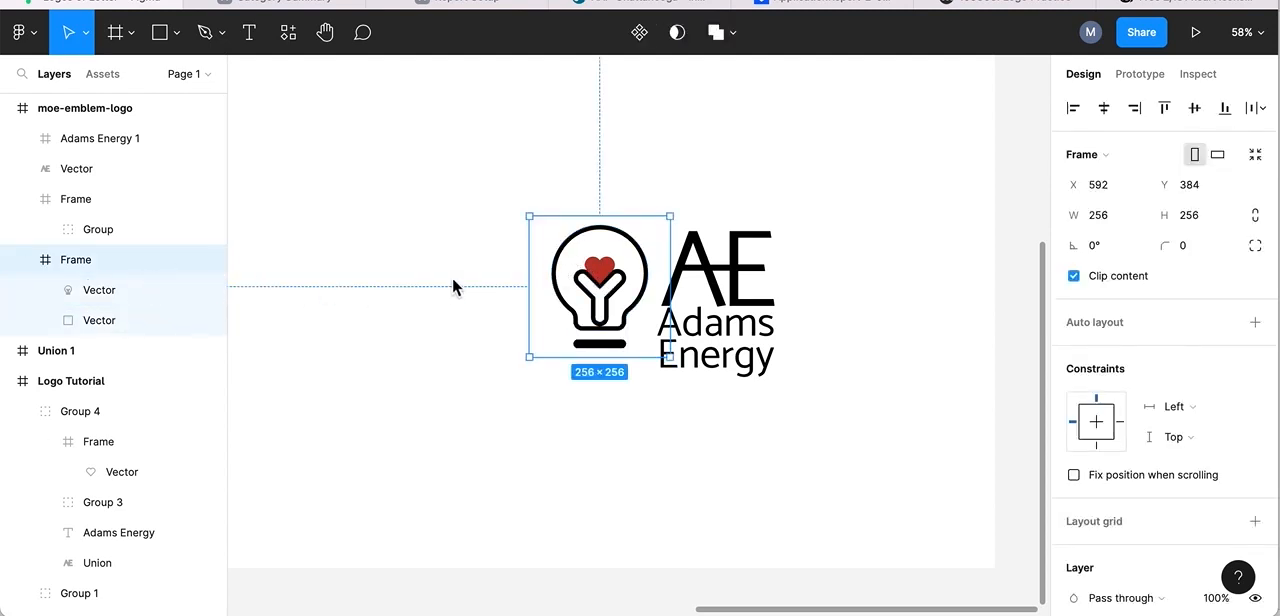
click(560, 265)
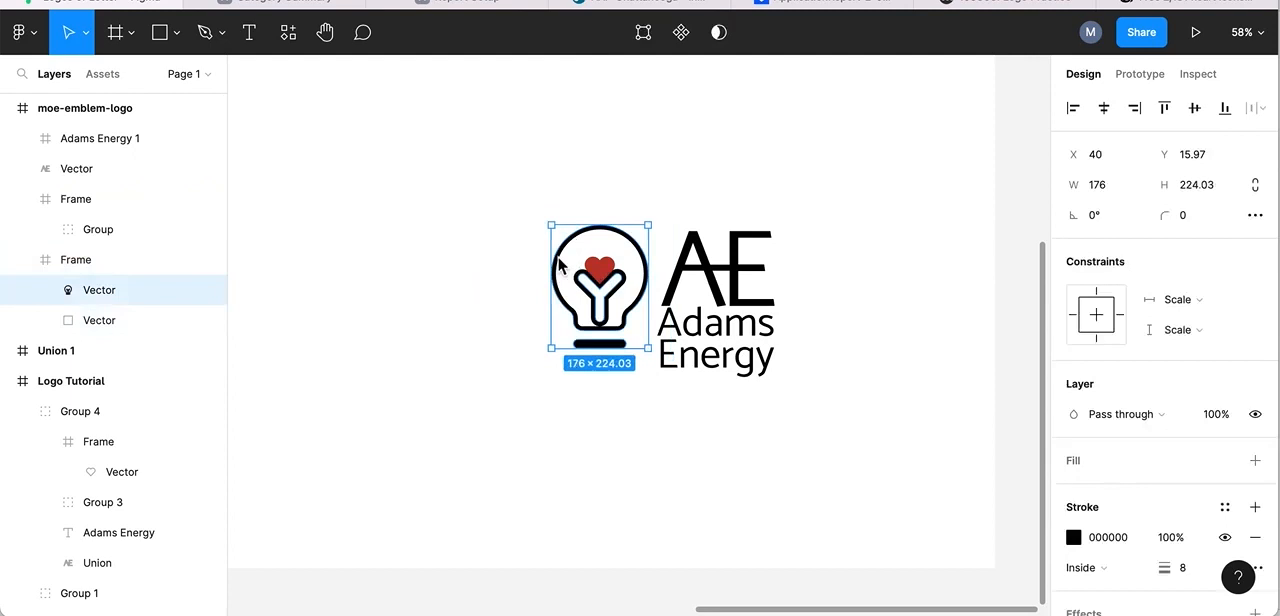
click(110, 291)
right_click(112, 296)
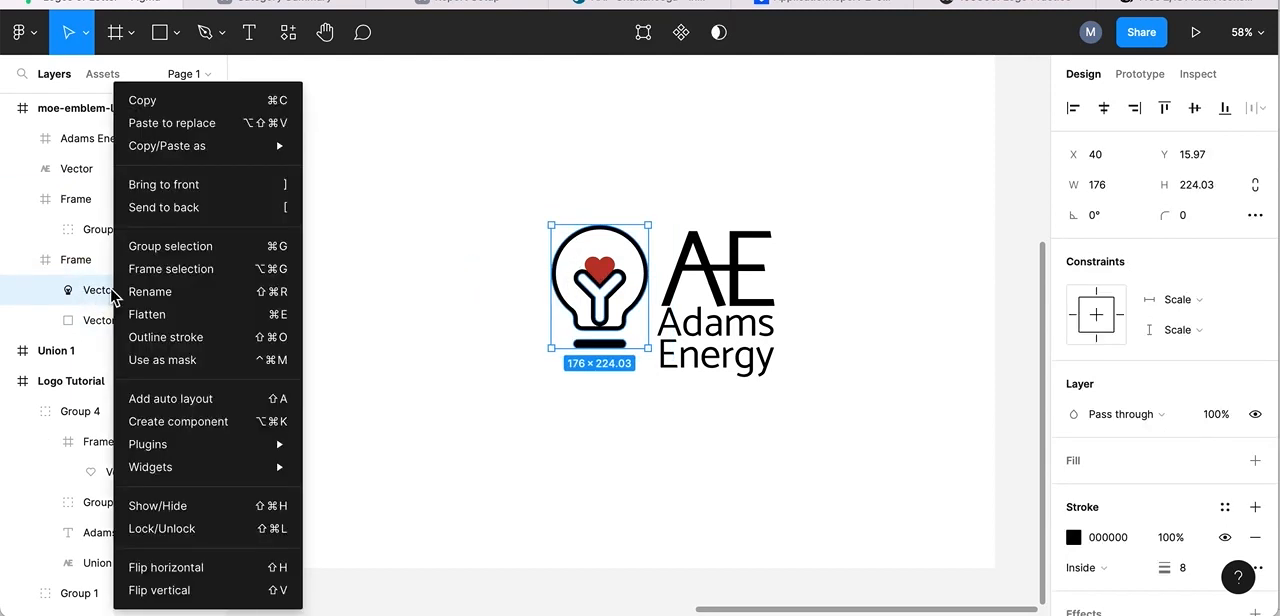
click(150, 291)
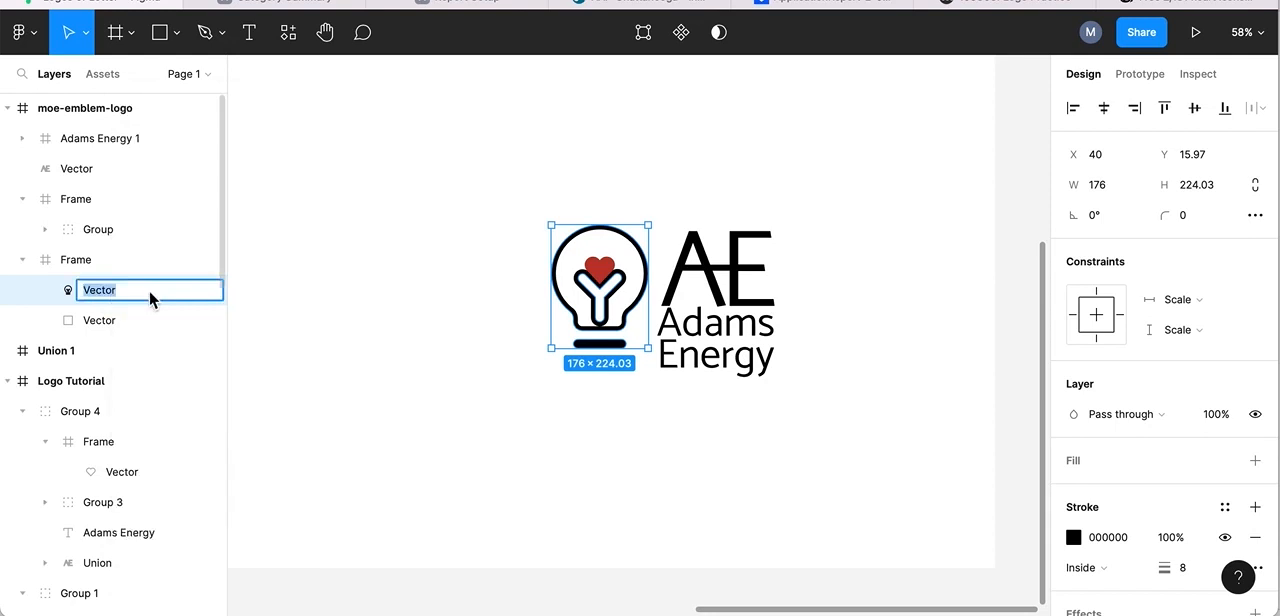
text(Lightbulb)
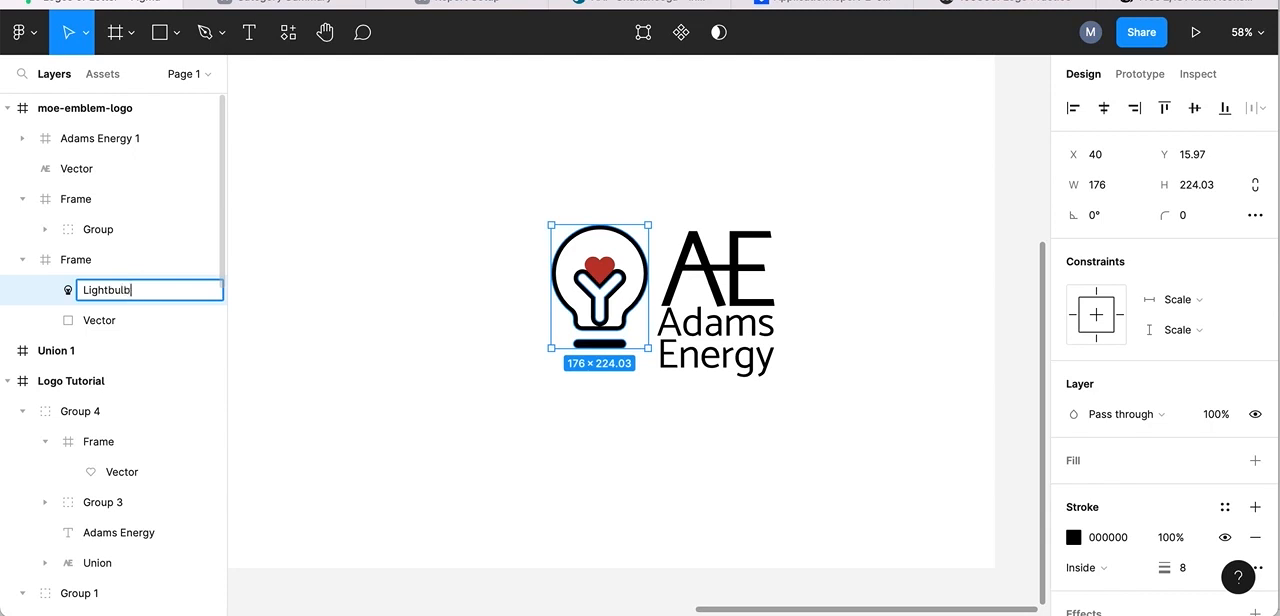
key(Return)
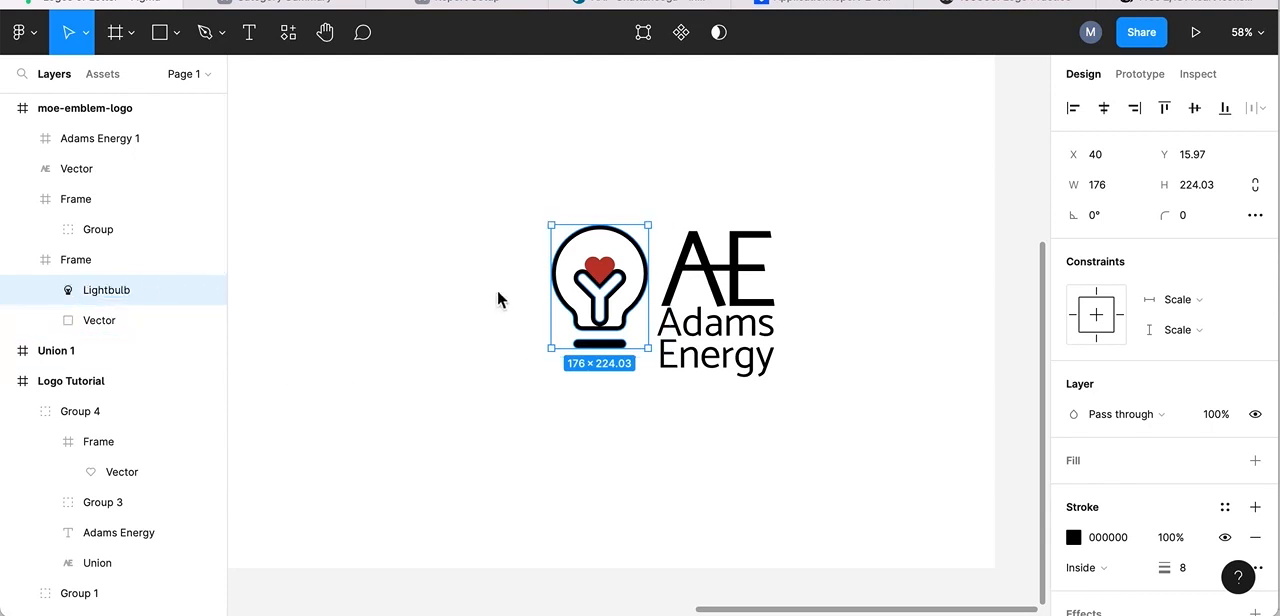
Rename the vector layer inside the red heart's group as "heart".
click(603, 268)
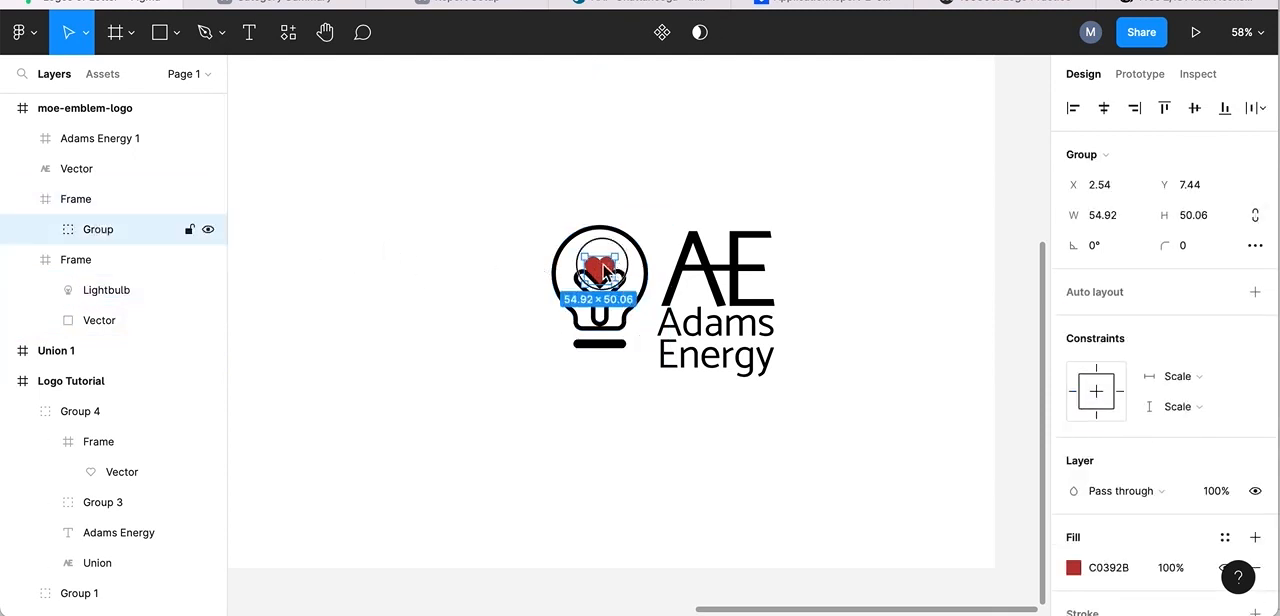
double_click(603, 268)
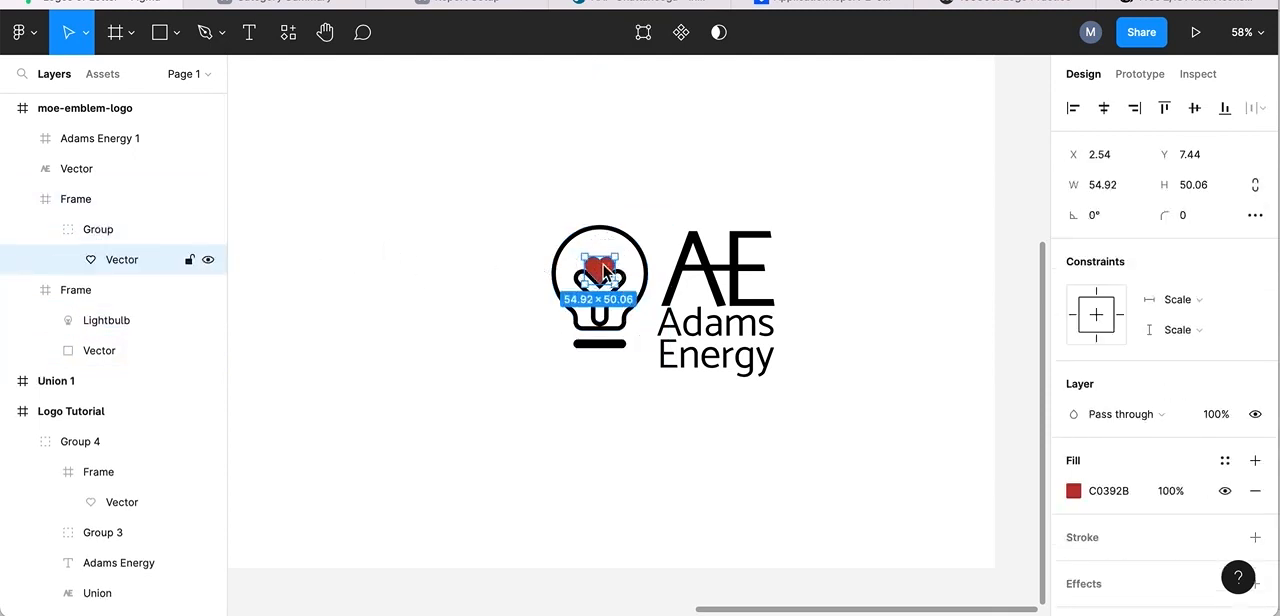
right_click(126, 263)
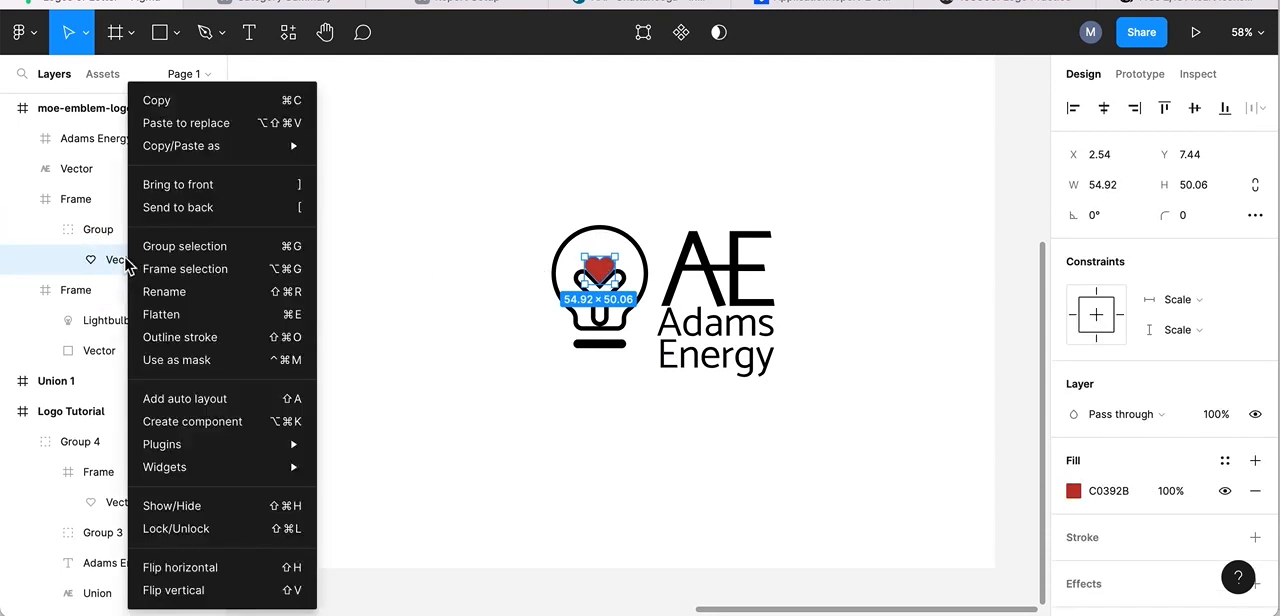
click(166, 291)
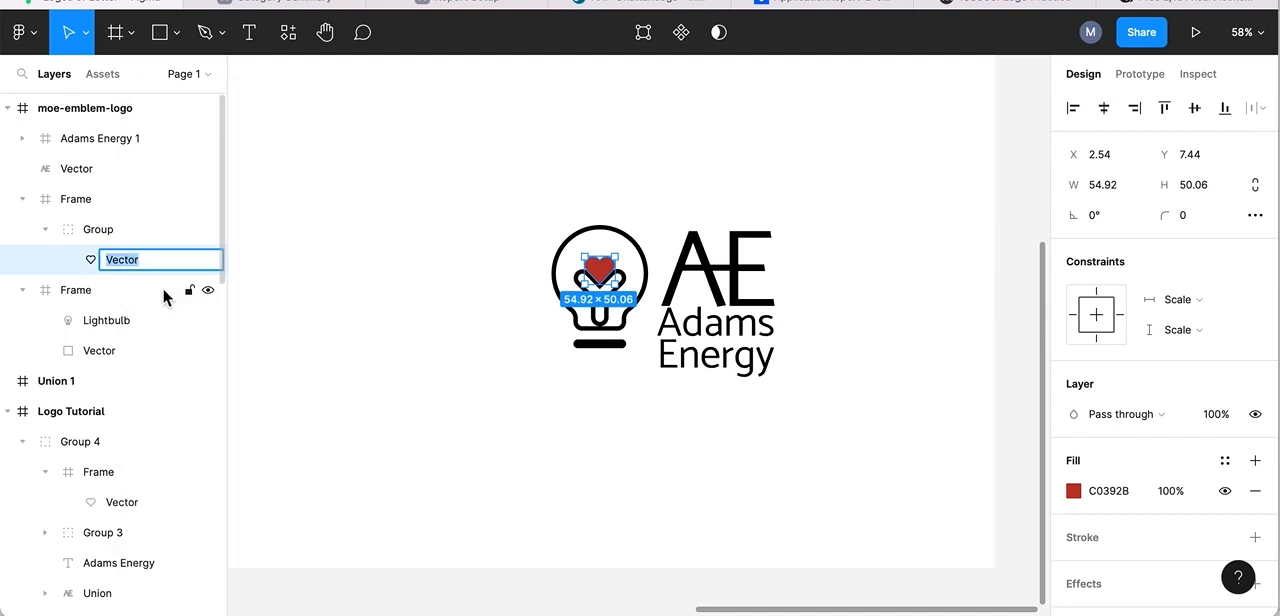
text(heart)
key(Return)
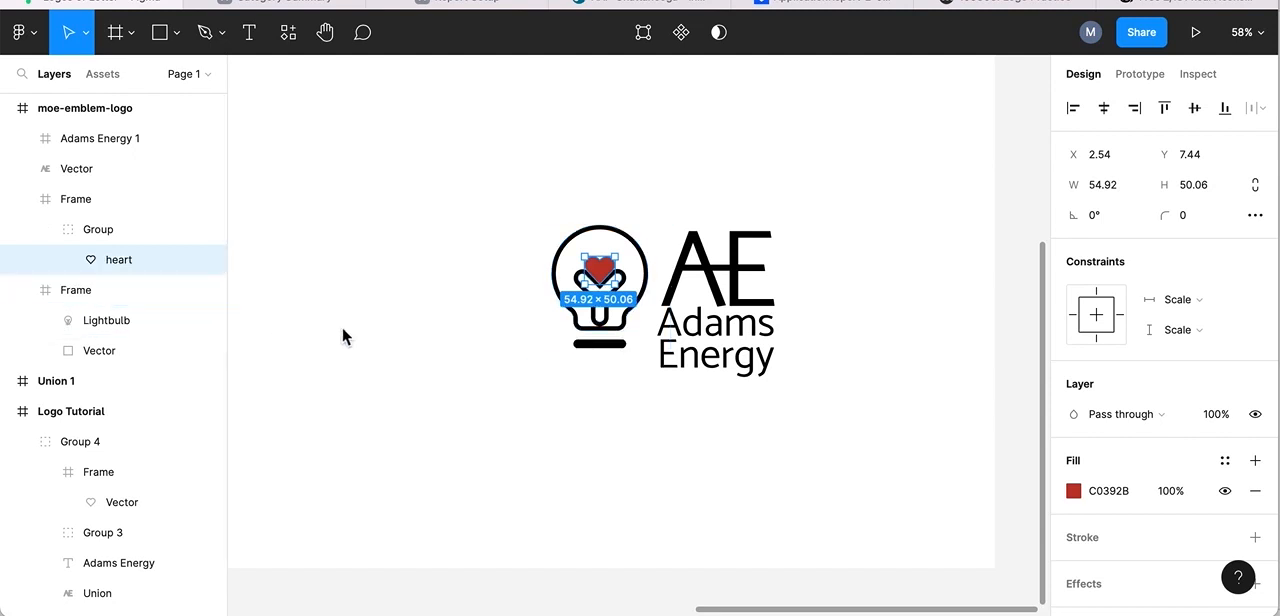
click(253, 318)
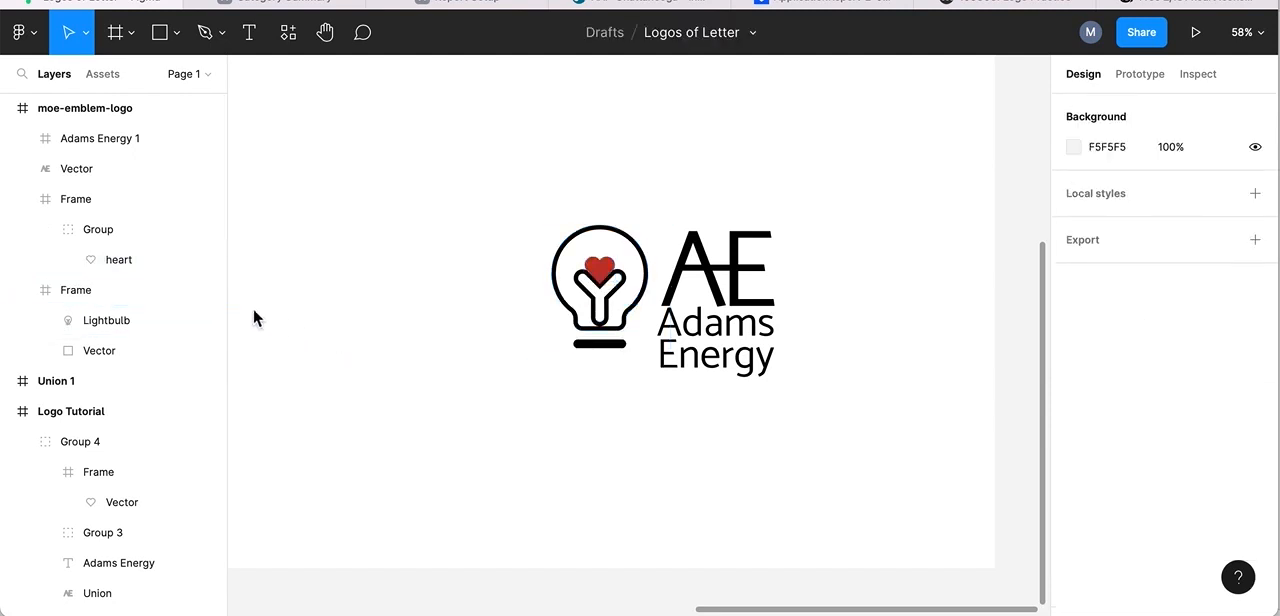
Group the heart and the lightbulb frames together inside the moe-emblem-logo frame.
click(86, 289)
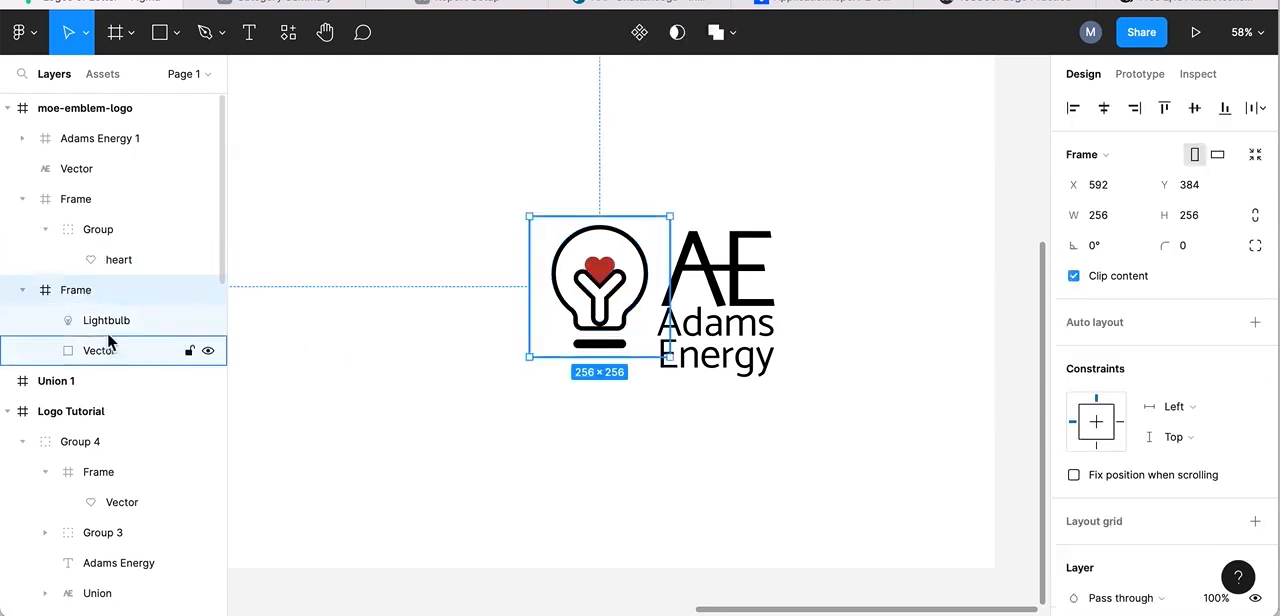
click(114, 323)
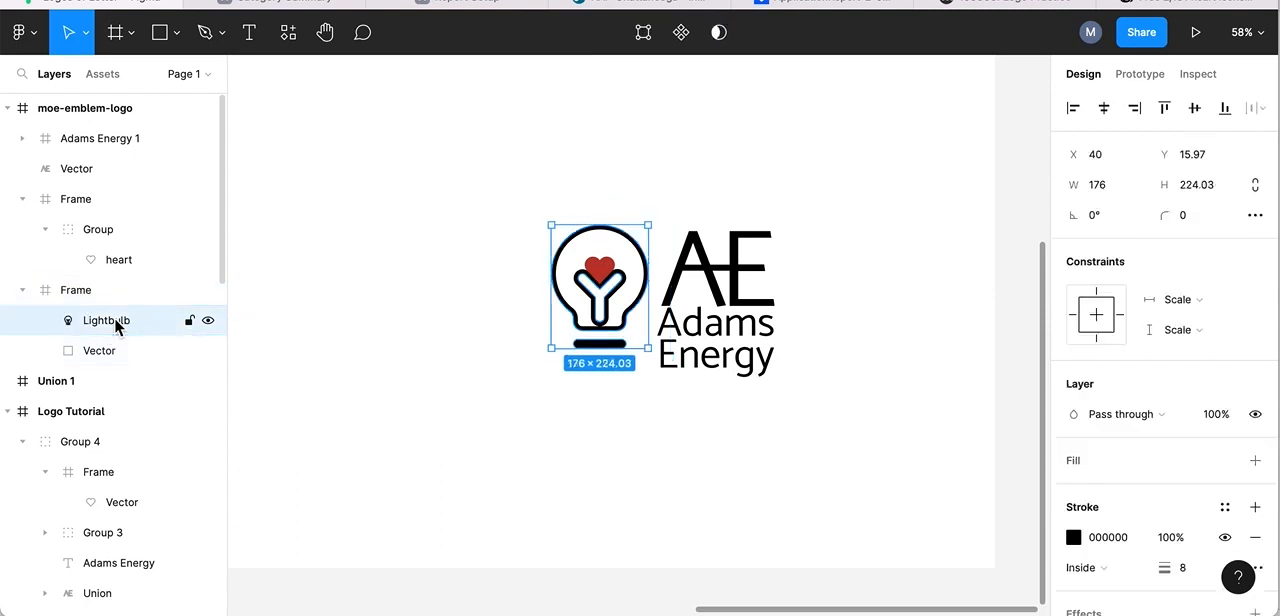
click(121, 263)
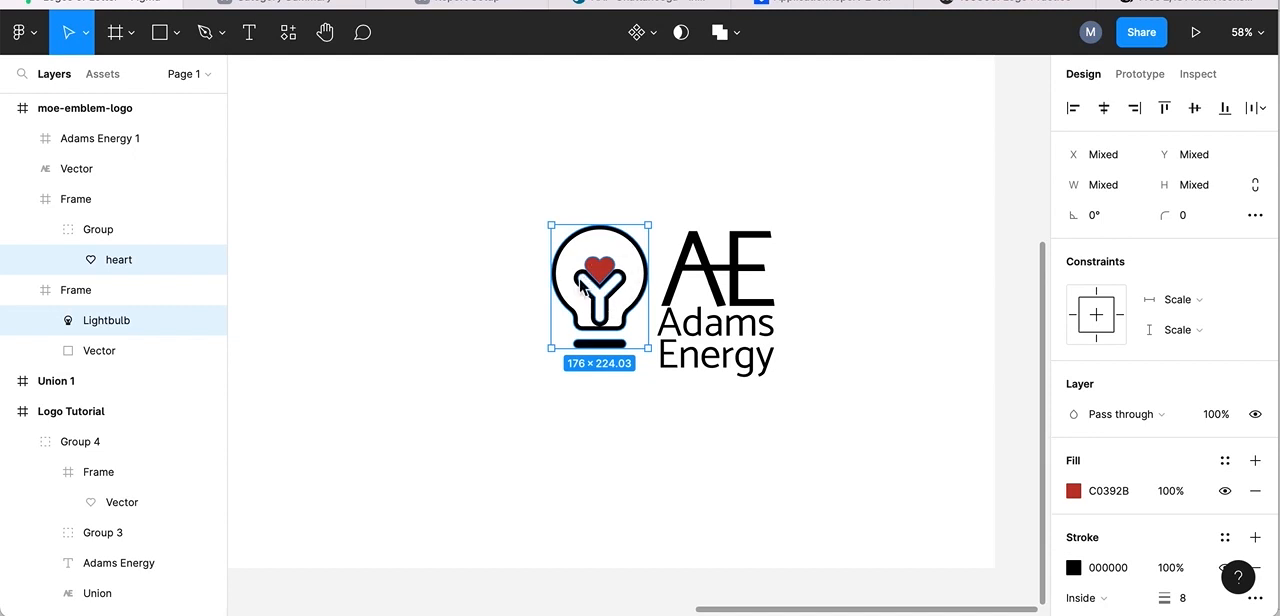
click(737, 34)
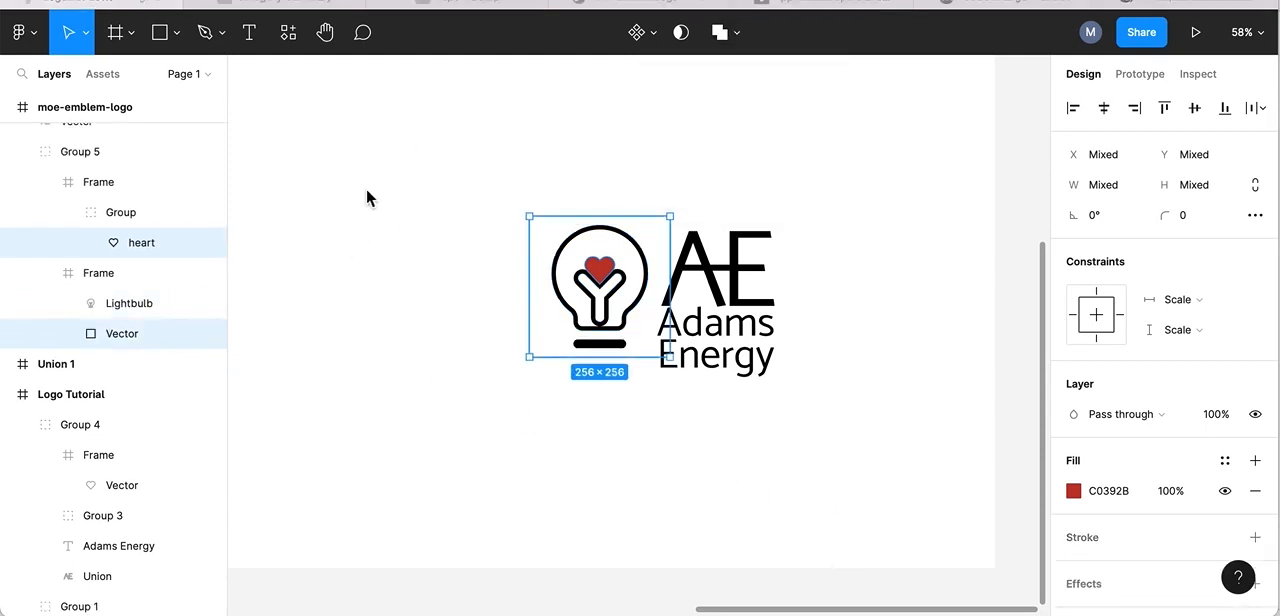
click(330, 190)
click(357, 200)
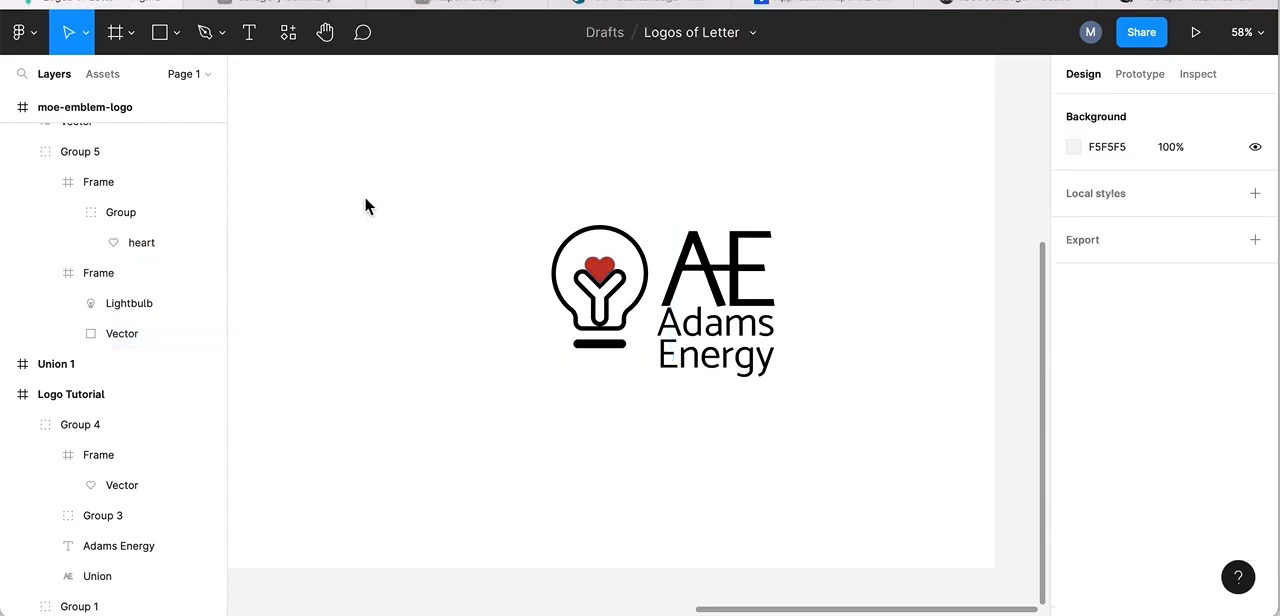
Change the fill of the heart inside the lightbulb to the brighter red C92716.
click(605, 275)
double_click(605, 275)
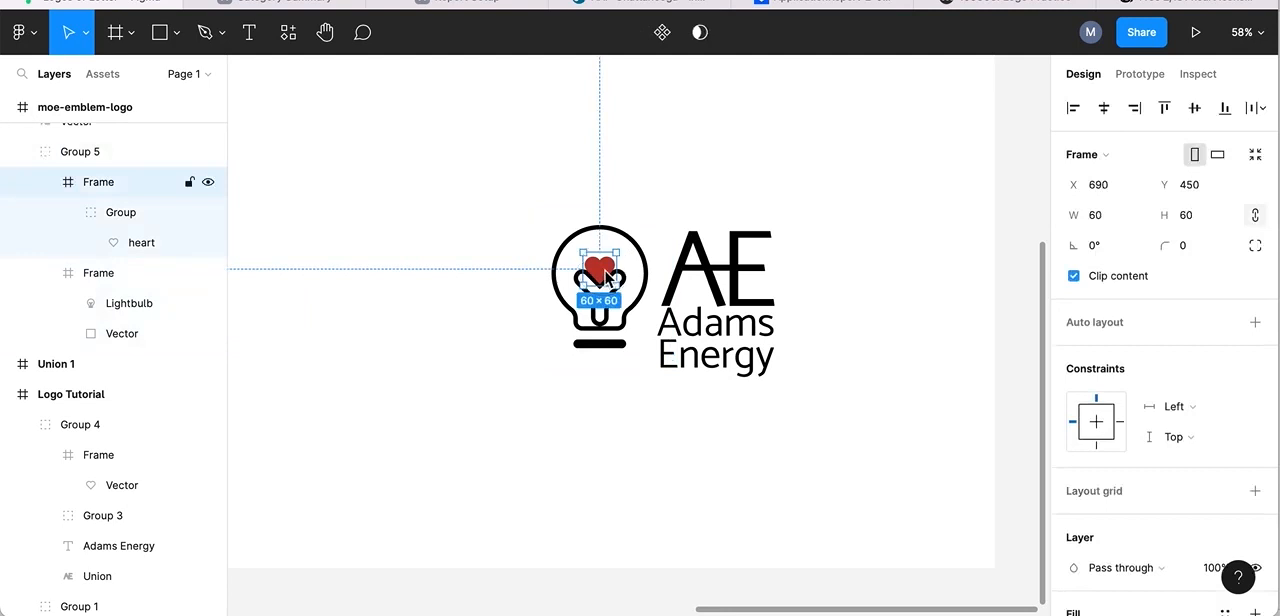
double_click(605, 275)
scroll(1080, 500, down, 1)
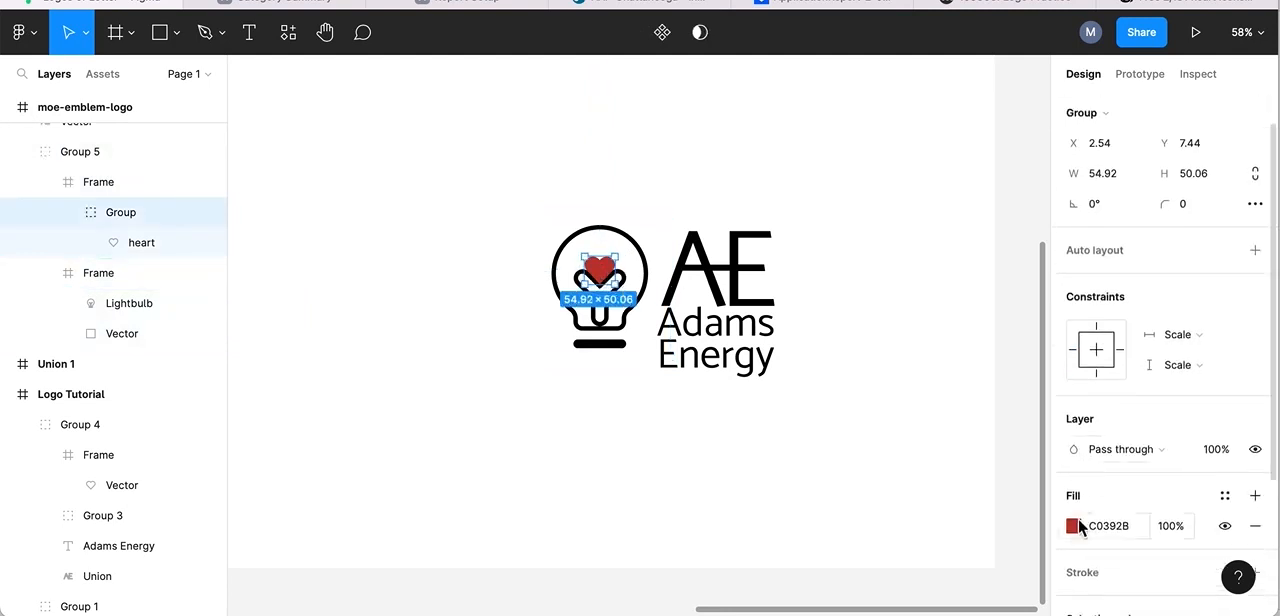
click(1074, 528)
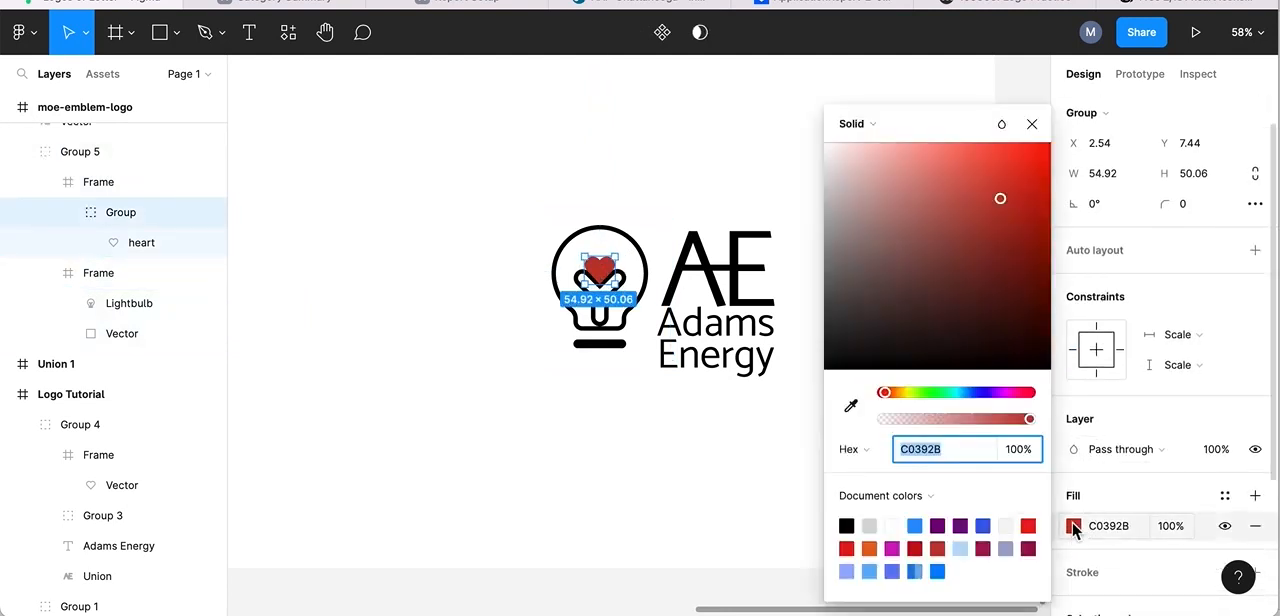
click(1023, 179)
click(1035, 156)
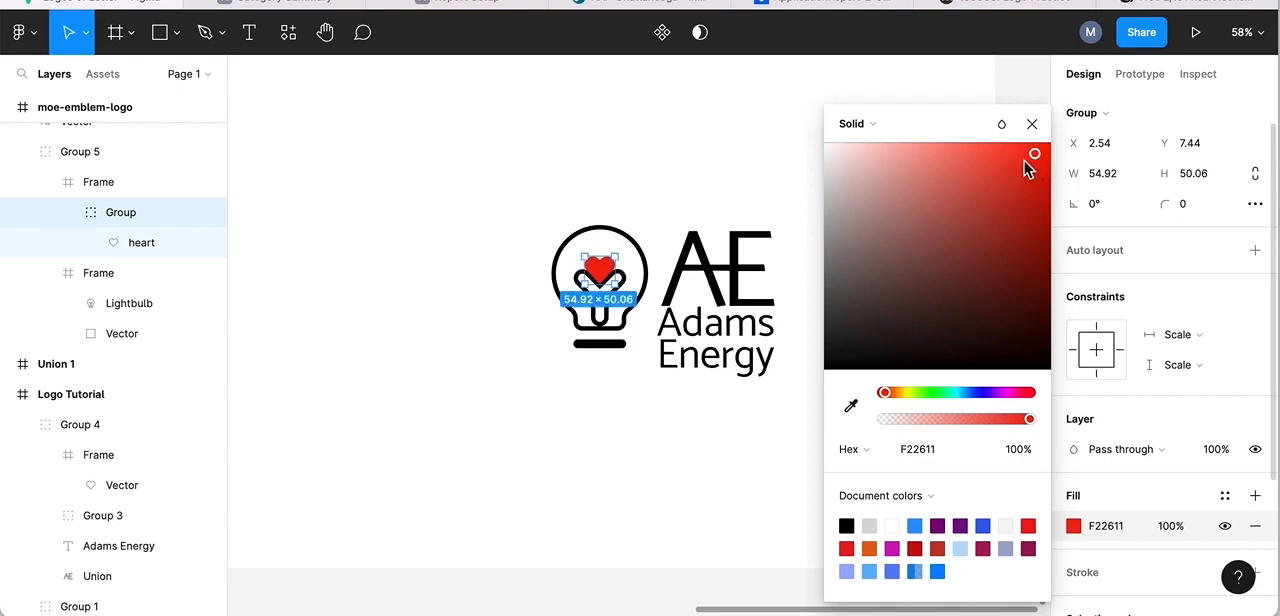
click(1036, 223)
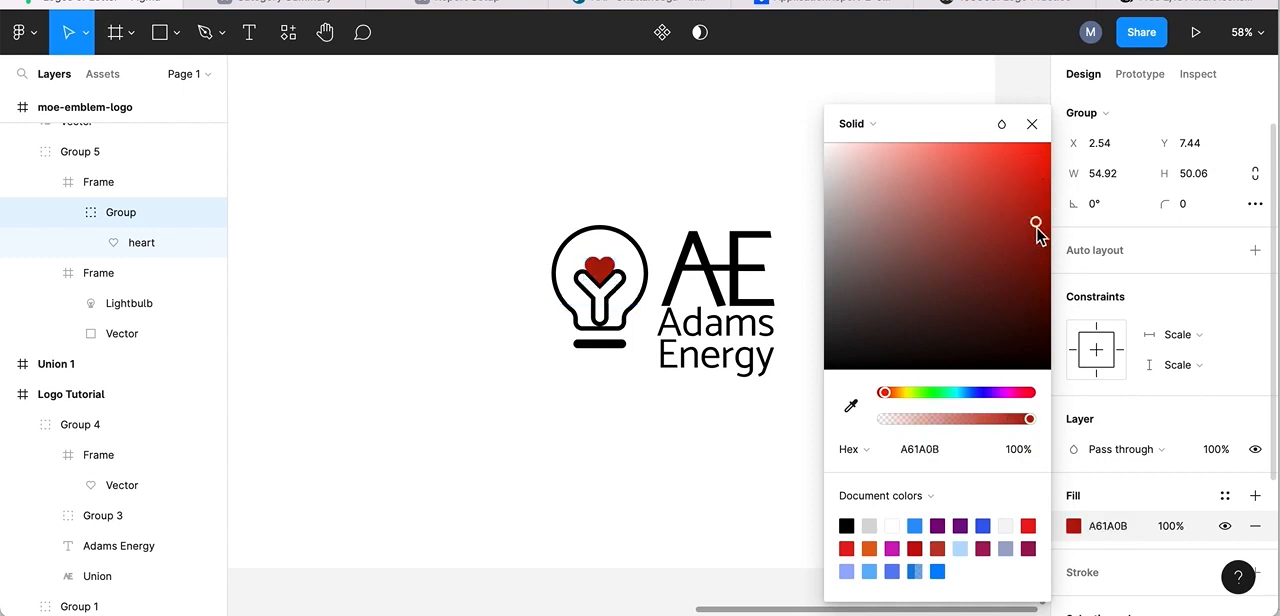
click(1026, 191)
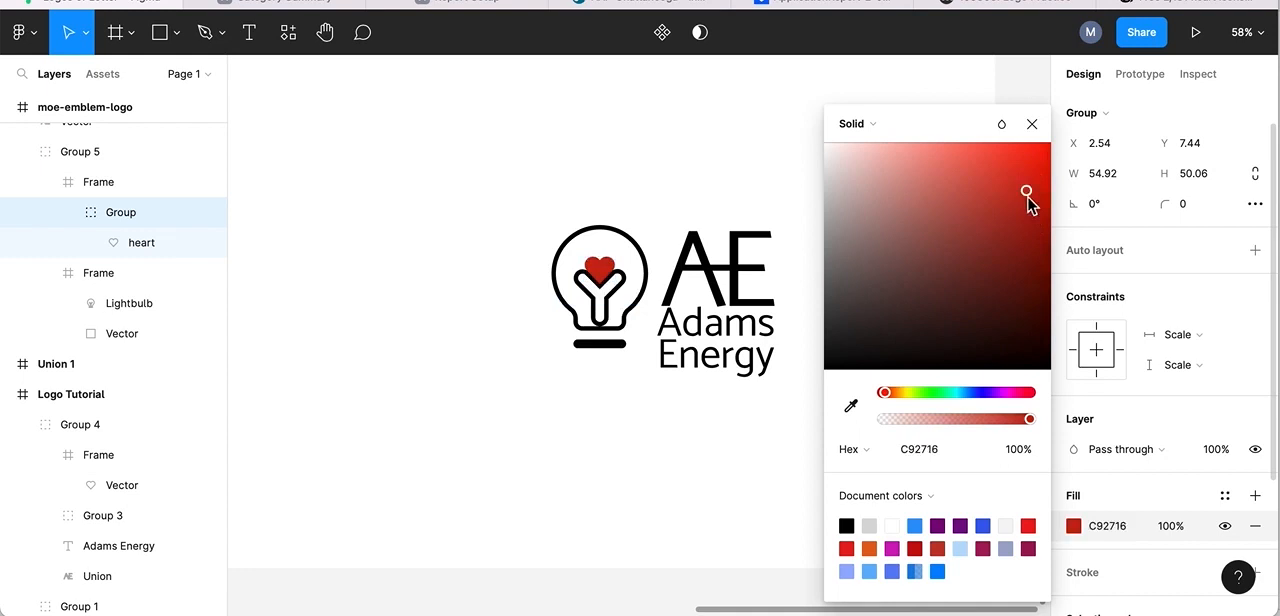
click(1032, 125)
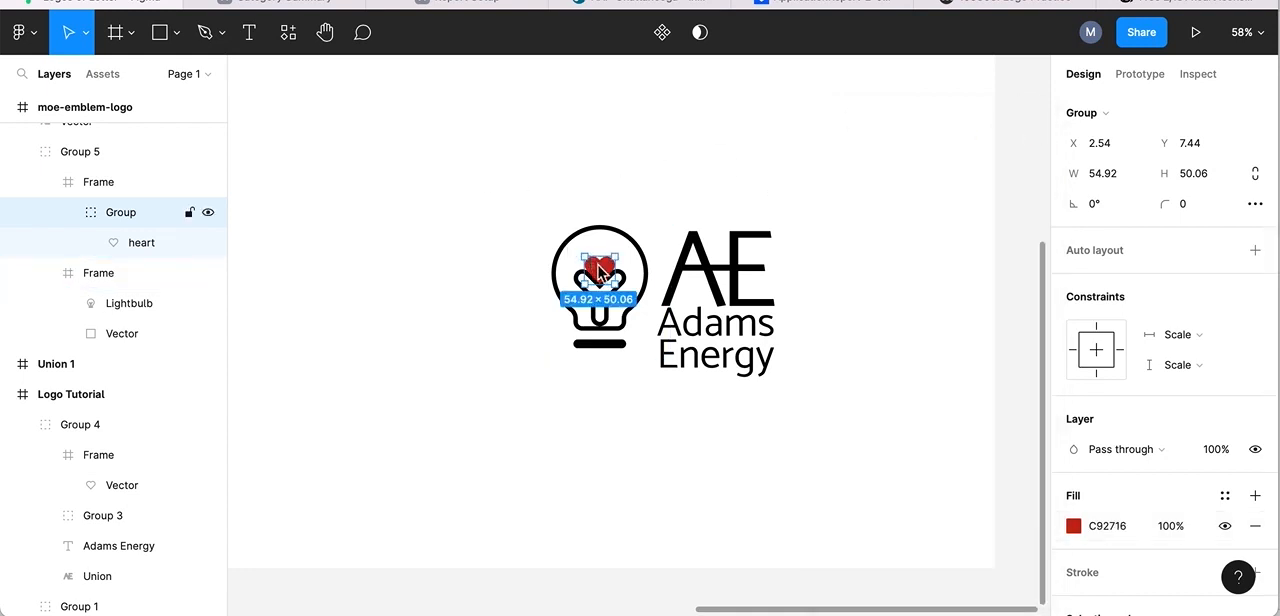
click(629, 149)
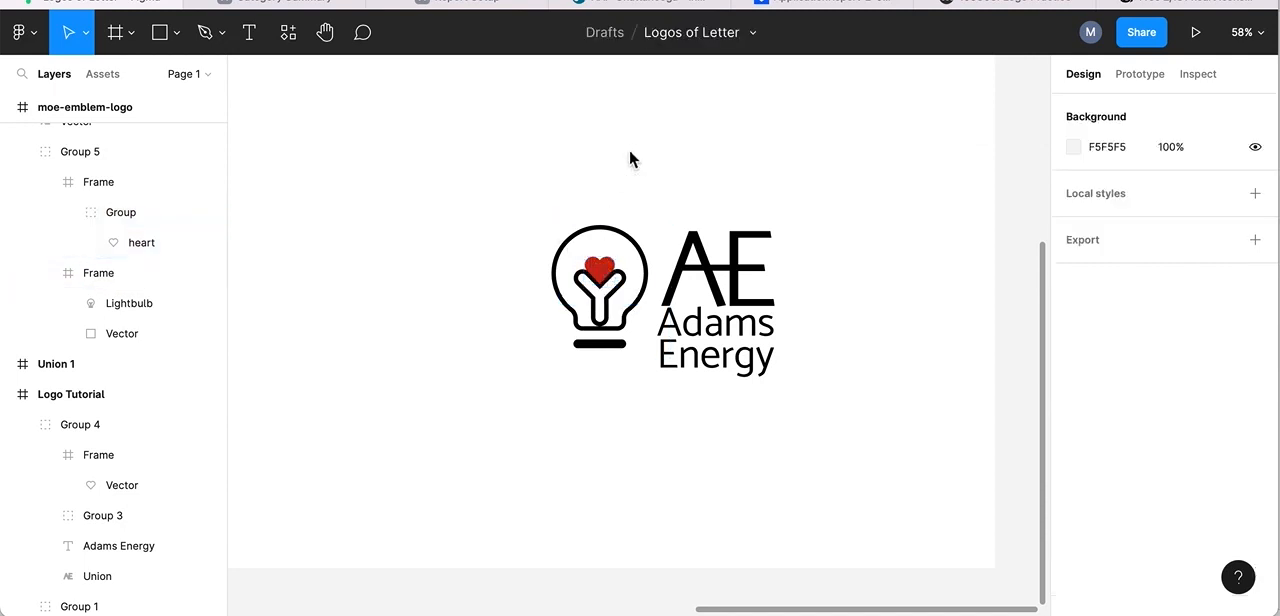
Wrap the existing lightbulb-and-heart group in another group.
click(514, 203)
drag(514, 203, 654, 366)
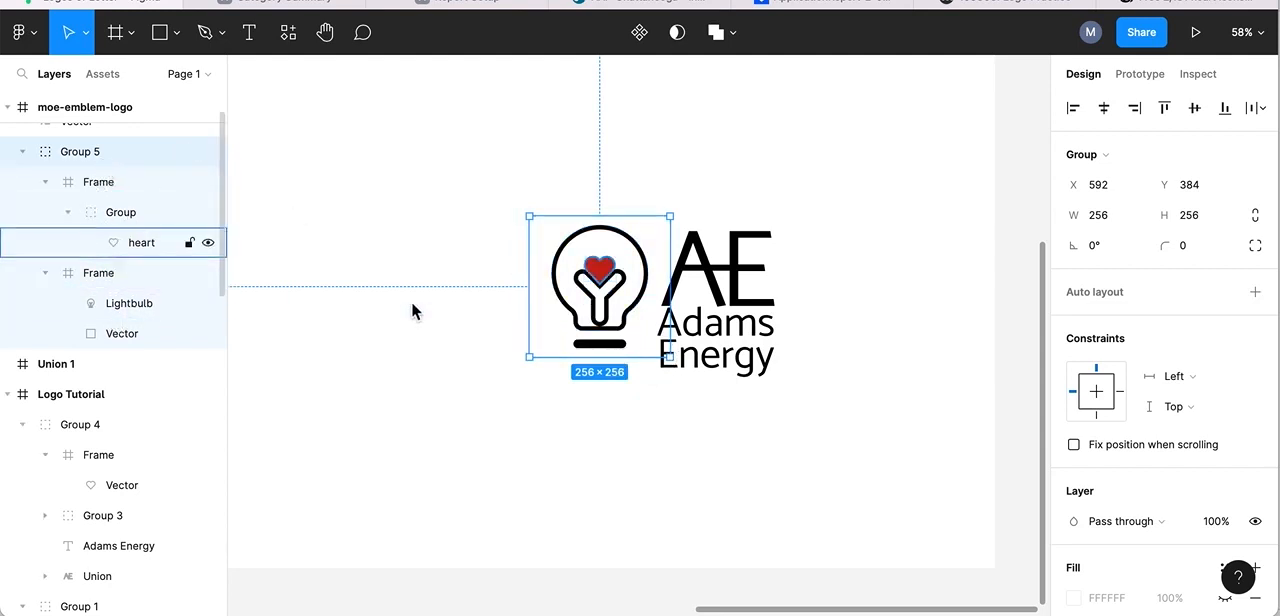
right_click(594, 276)
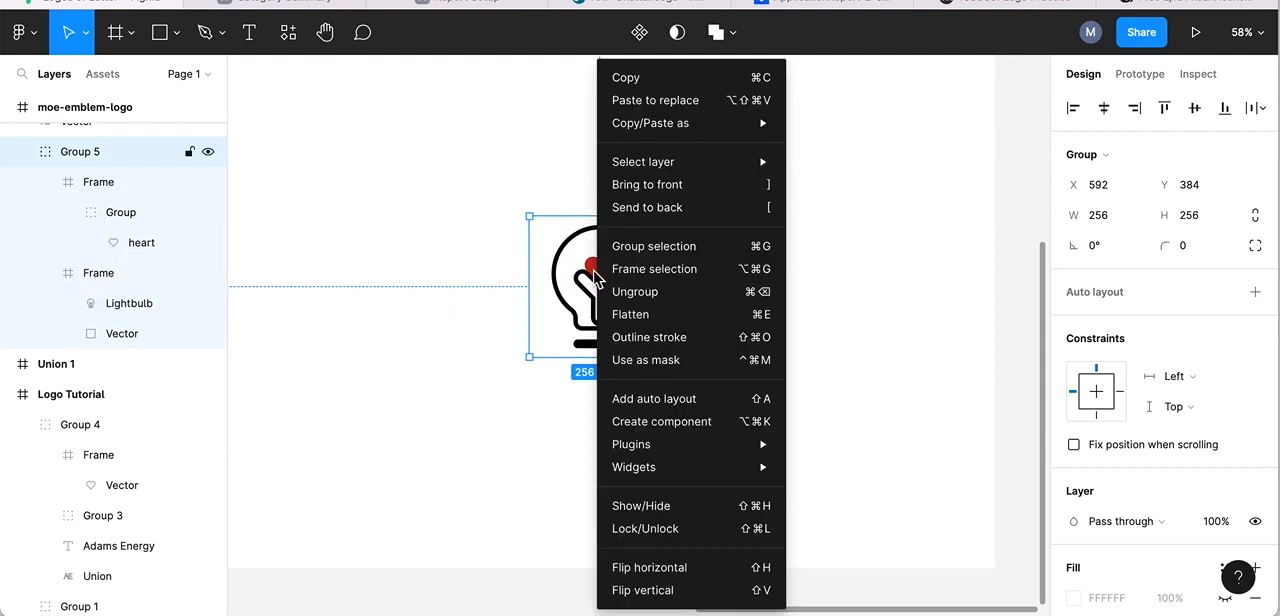
click(640, 248)
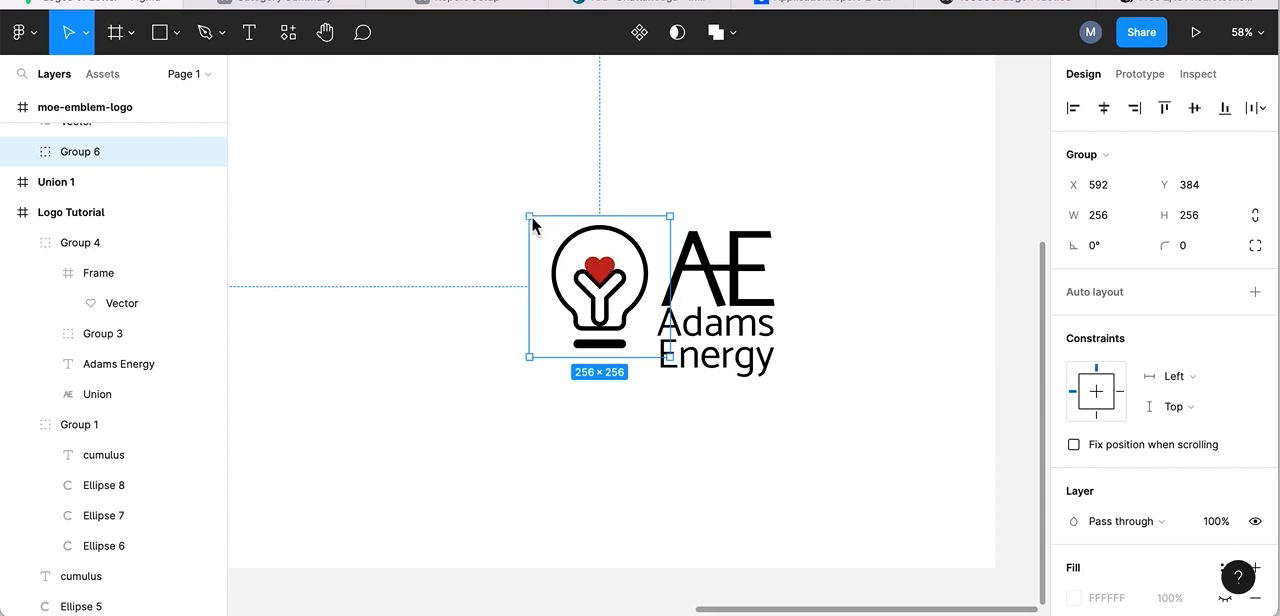
click(458, 401)
Enlarge the lightbulb-and-heart group to 311 × 311 and place it at X 542, Y 366.
click(603, 265)
drag(520, 218, 478, 191)
key(ctrl+z)
click(530, 222)
drag(530, 222, 494, 192)
drag(588, 231, 597, 252)
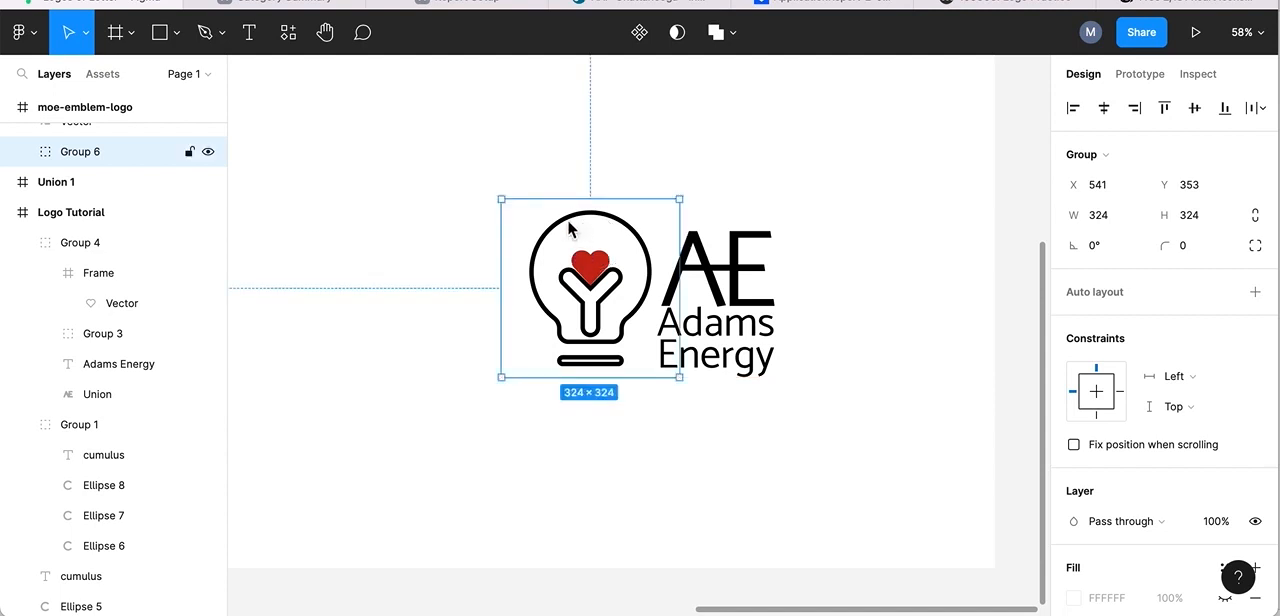
click(503, 200)
drag(511, 205, 515, 211)
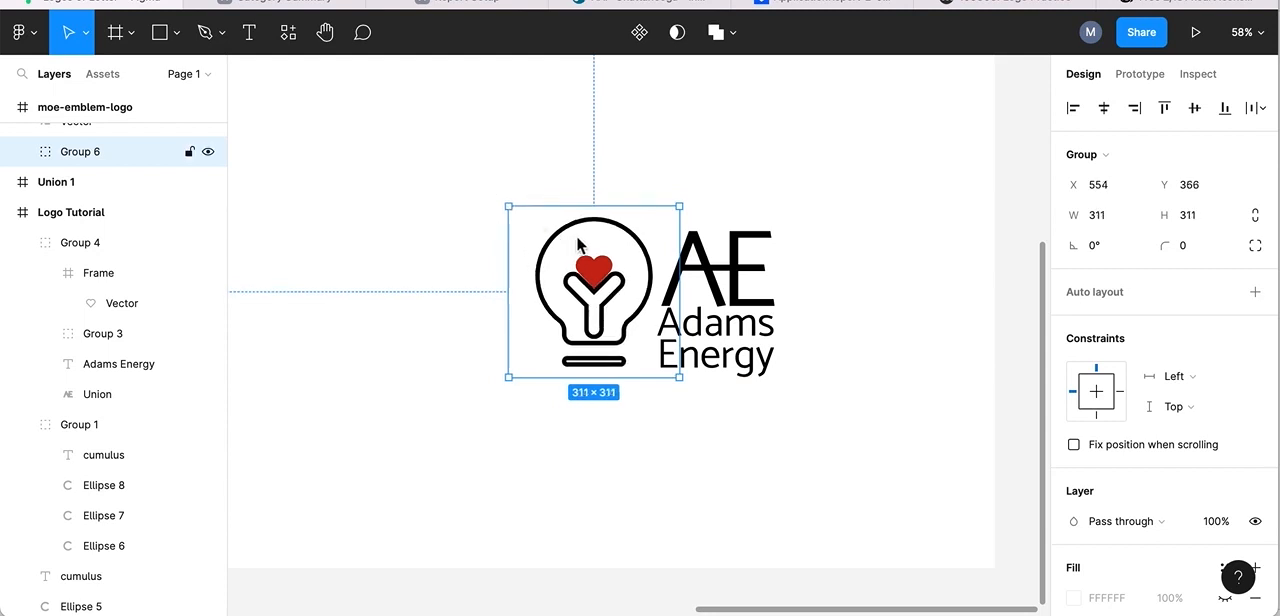
drag(592, 249, 585, 249)
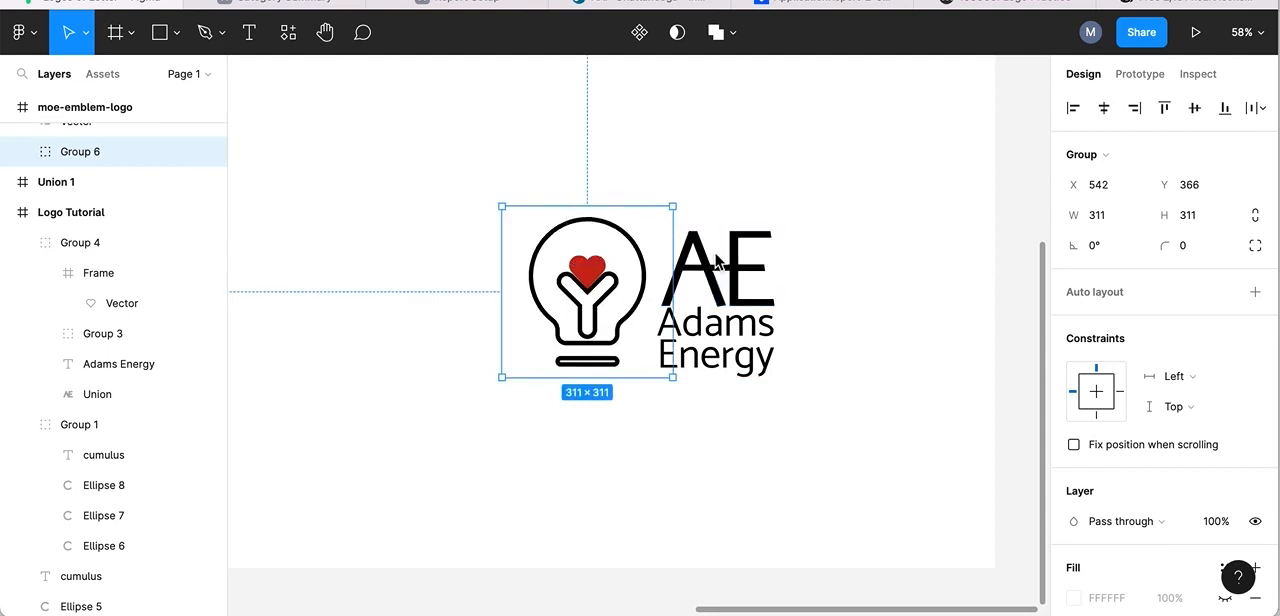
Align the top edges of the AE lettermark and the lightbulb's frame.
double_click(606, 234)
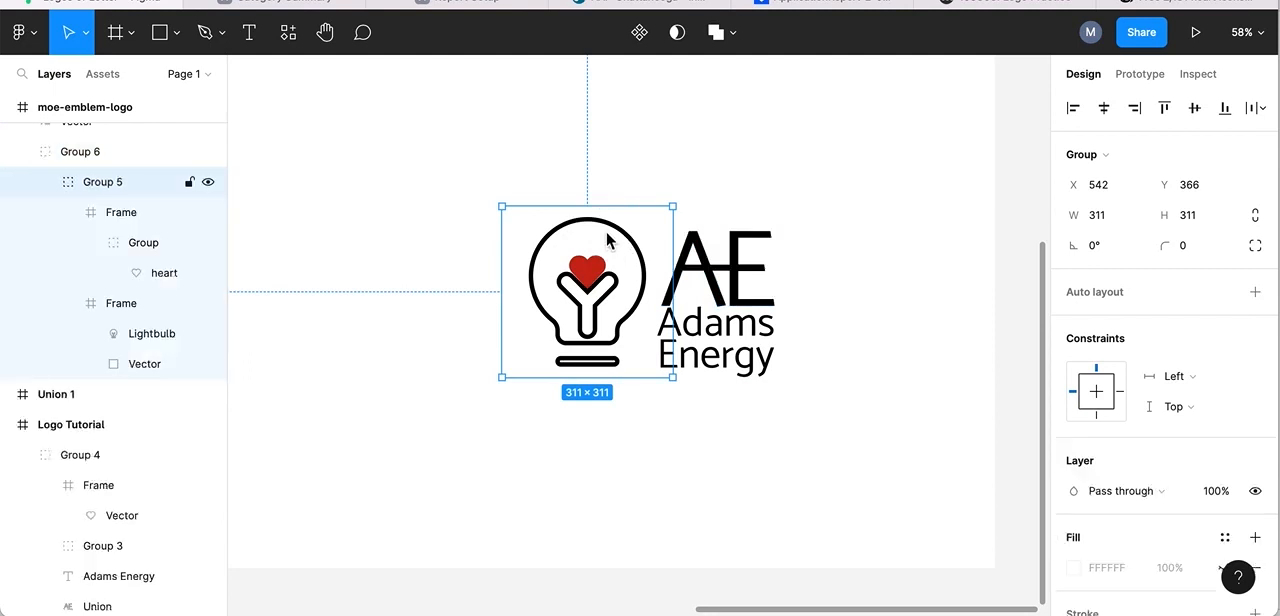
double_click(609, 230)
shift+click(694, 260)
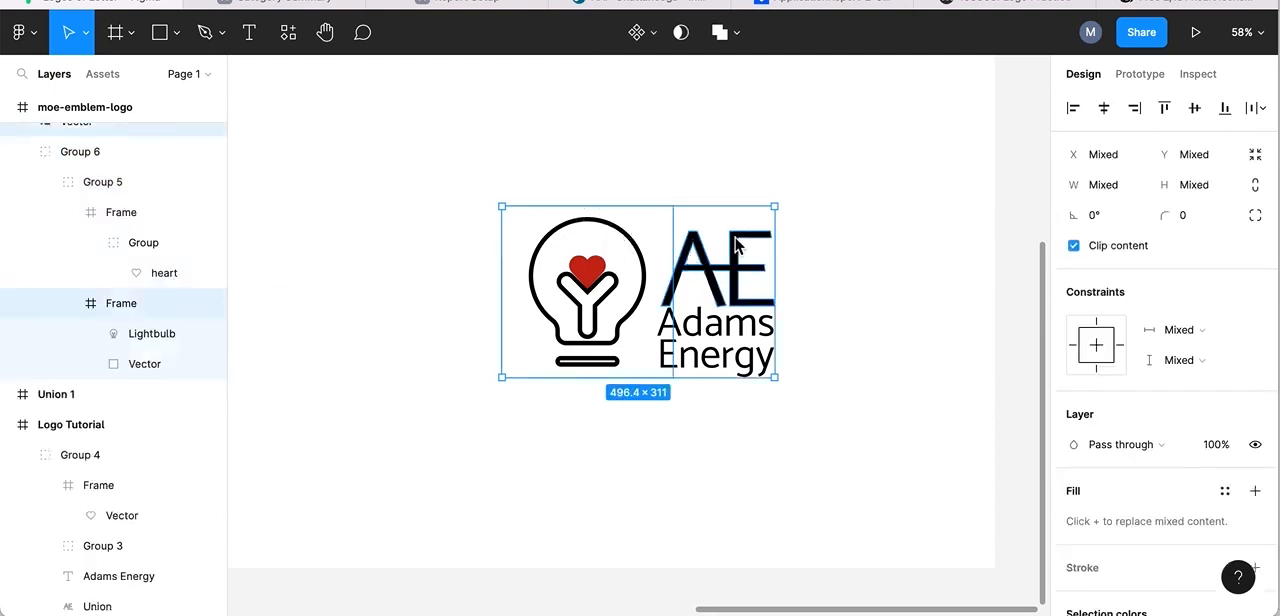
click(1165, 109)
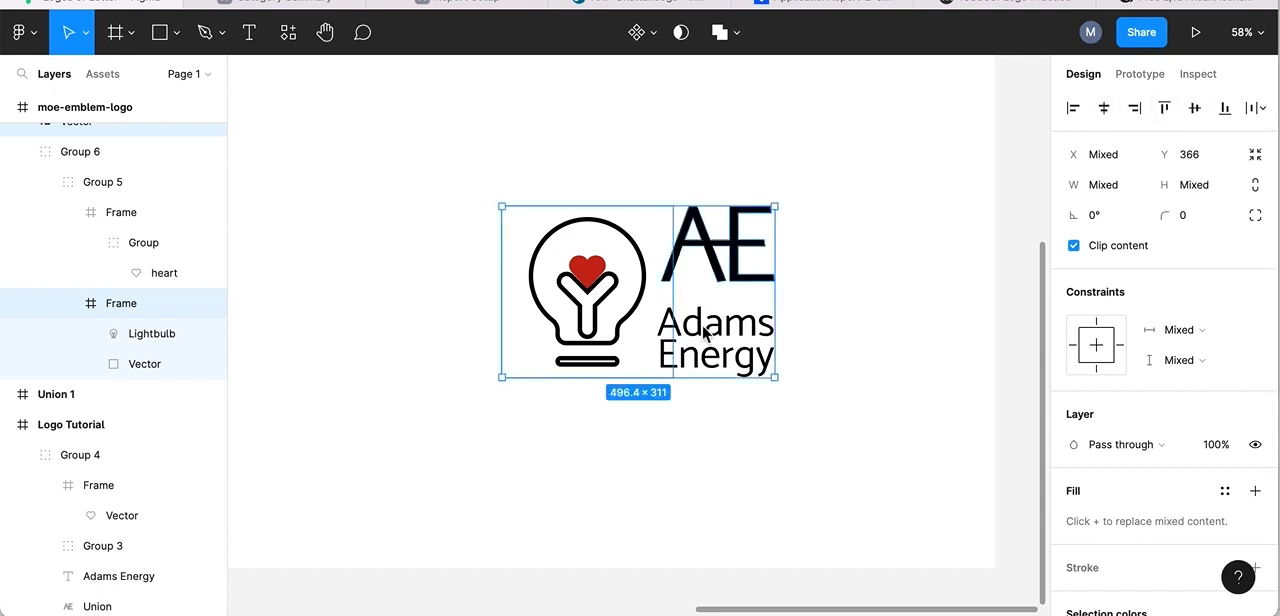
click(923, 211)
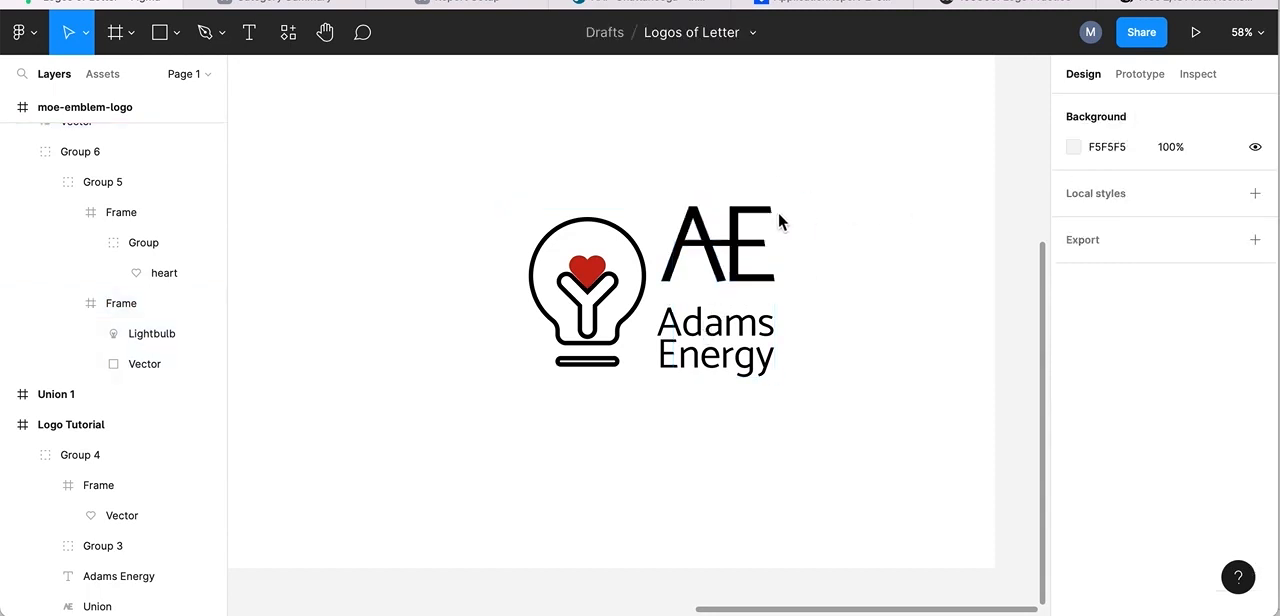
Move the AE lettermark down to X 824, Y 411, just above the Adams Energy wordmark.
click(712, 233)
drag(700, 238, 701, 255)
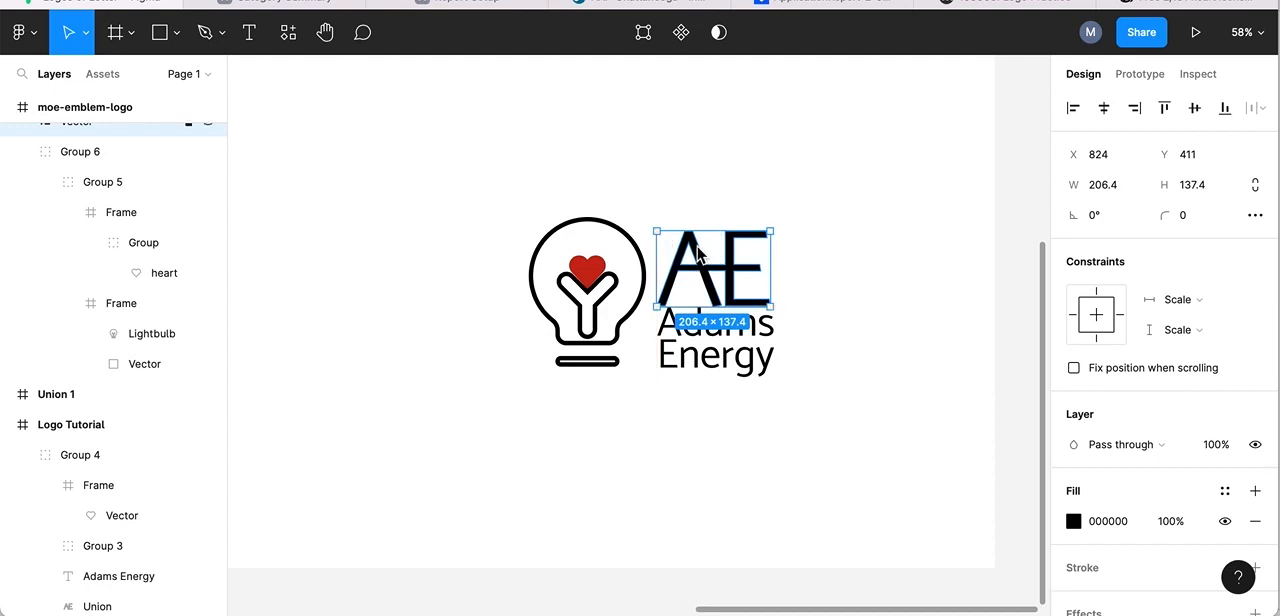
click(892, 188)
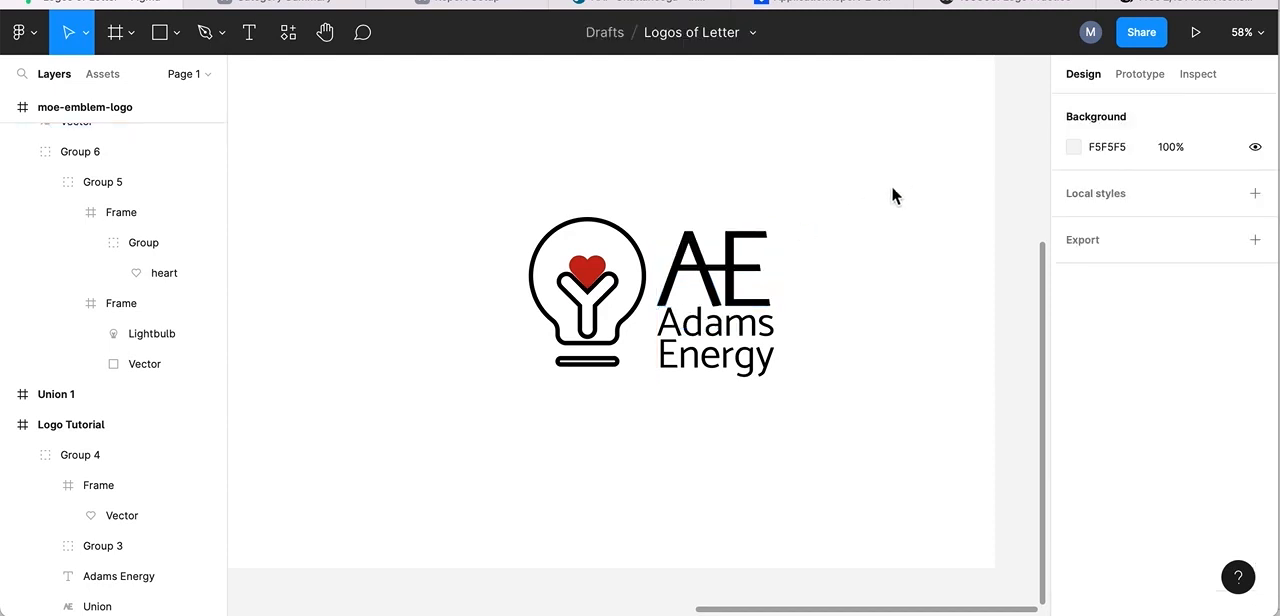
Move the AE lettermark and the Adams Energy wordmark closer to the lightbulb, with the wordmark at X 783, Y 535.
click(680, 259)
mouse_move(680, 259)
mouse_down()
mouse_move(663, 251)
mouse_move(681, 258)
mouse_up()
click(738, 330)
key(ctrl+alt+g)
drag(742, 331, 706, 316)
click(871, 180)
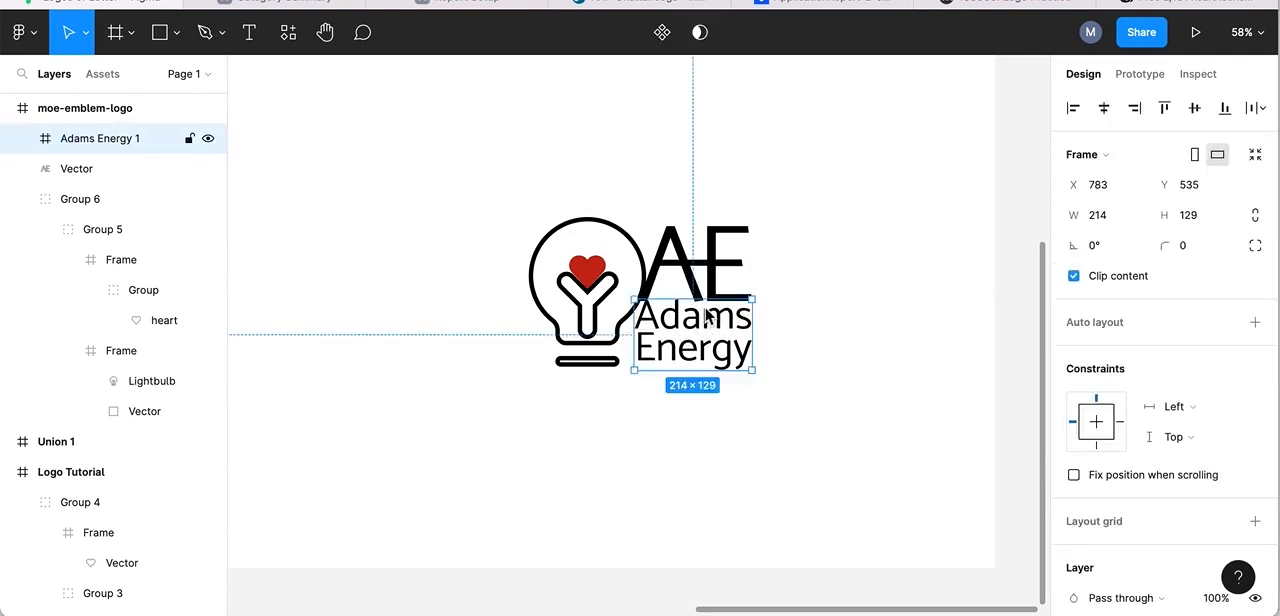
click(720, 144)
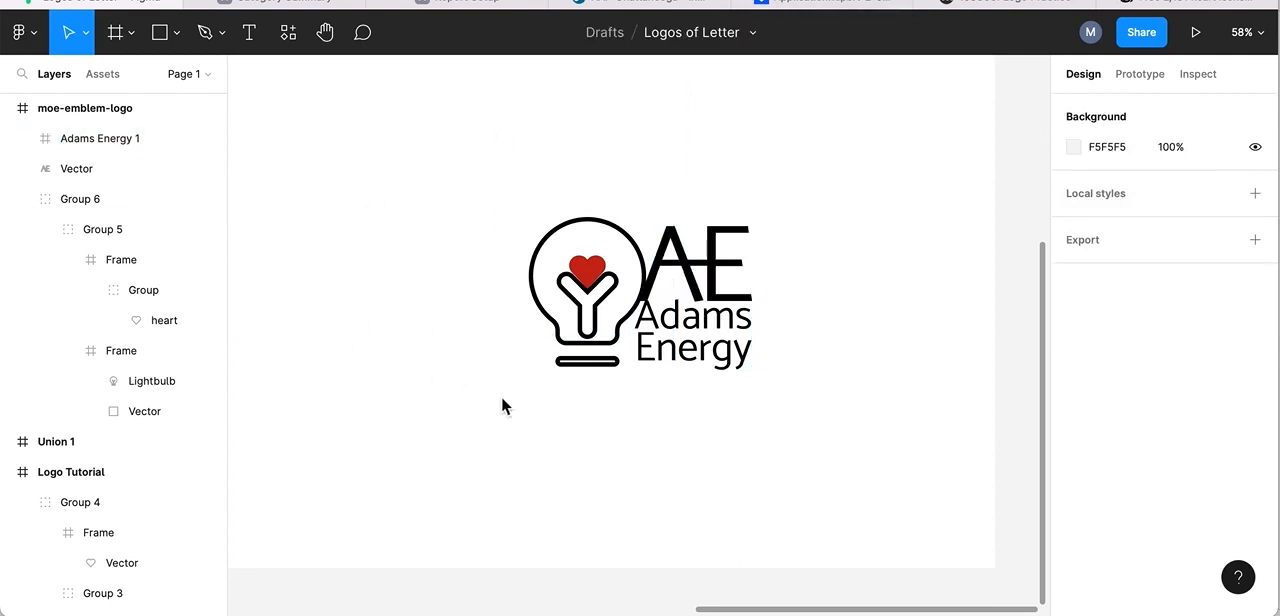